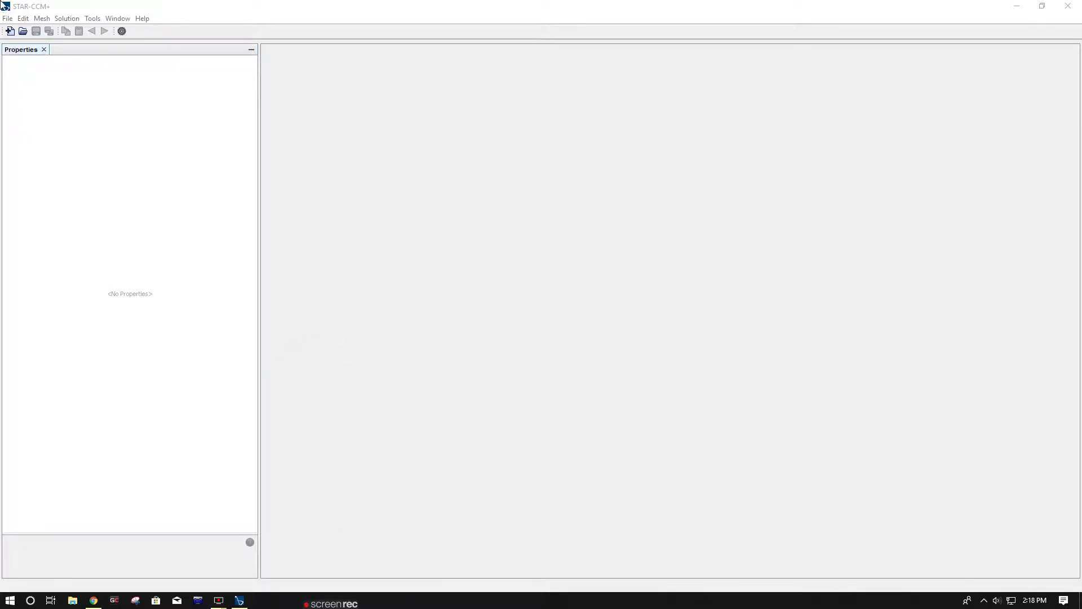
Create the serial simulation Star 7 and dock its tree above Properties with extra room.
{"action": "left_click", "coordinate": [12, 32]}
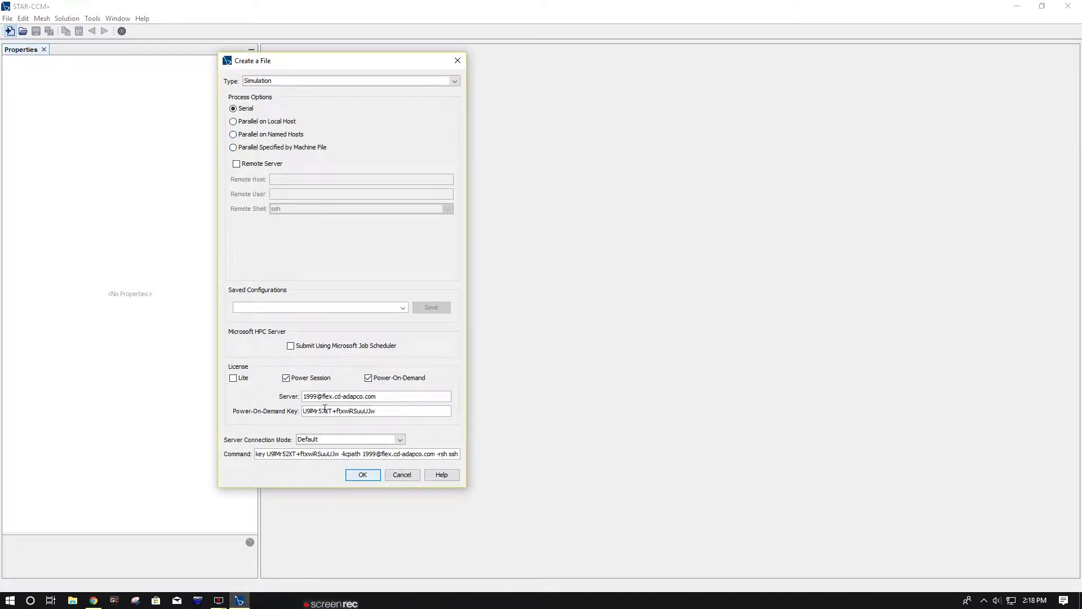
{"action": "left_click", "coordinate": [363, 474]}
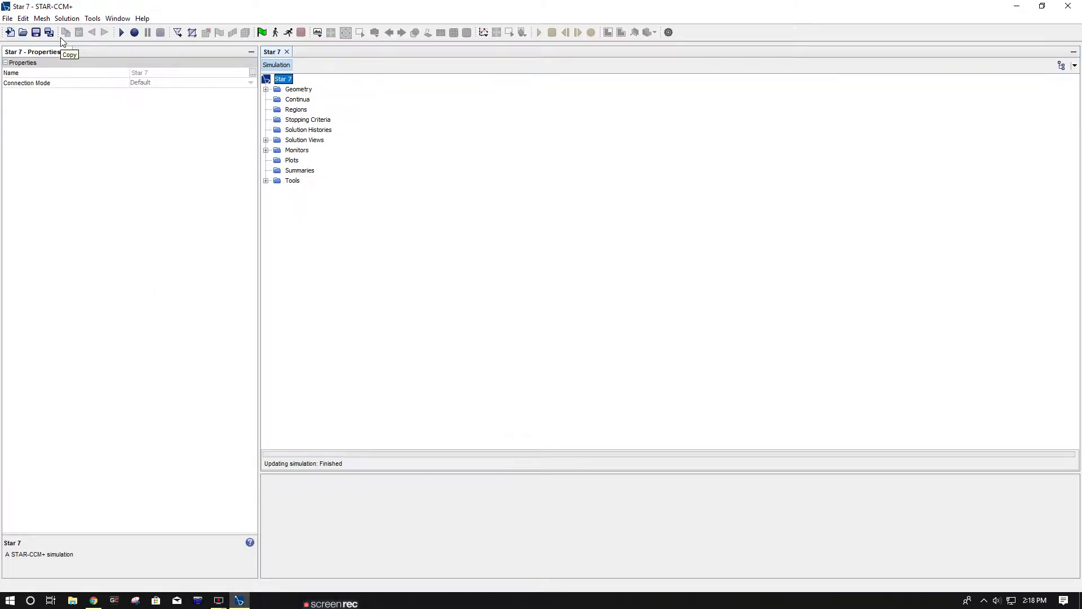
{"action": "left_click_drag", "start_coordinate": [276, 53], "coordinate": [107, 184]}
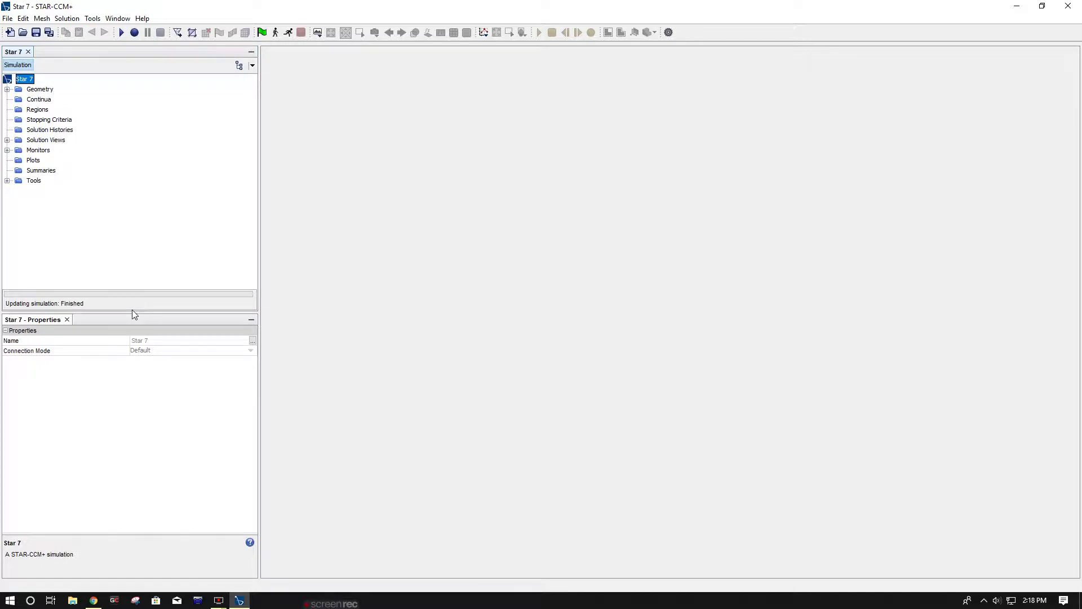
{"action": "left_click_drag", "start_coordinate": [132, 311], "coordinate": [123, 387]}
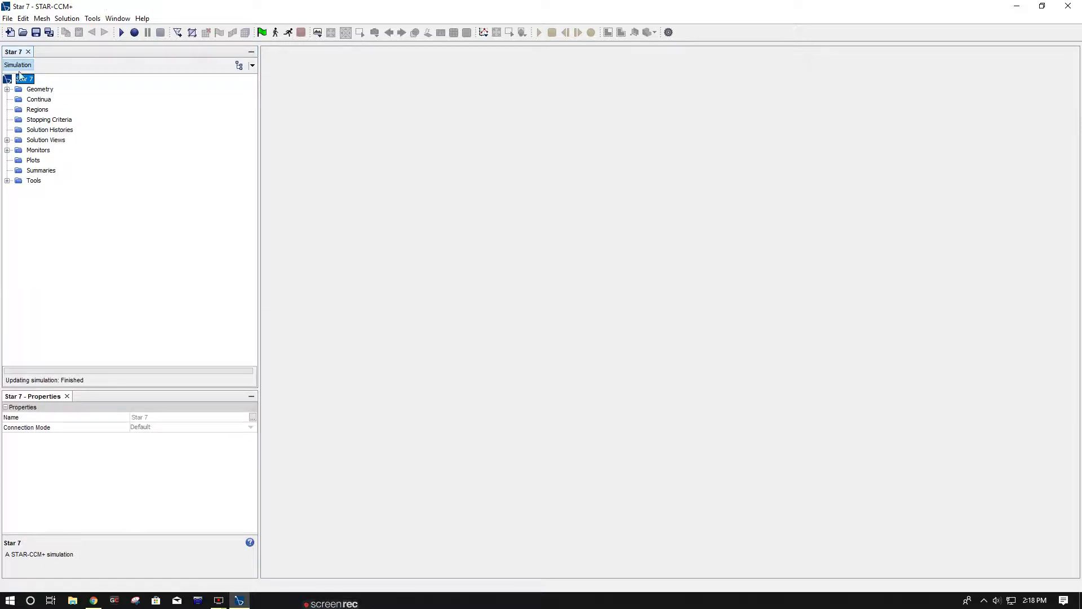
Import FW v2.2 Full car.x_t at Coarse tessellation and view the car from an angle.
{"action": "left_click", "coordinate": [178, 32]}
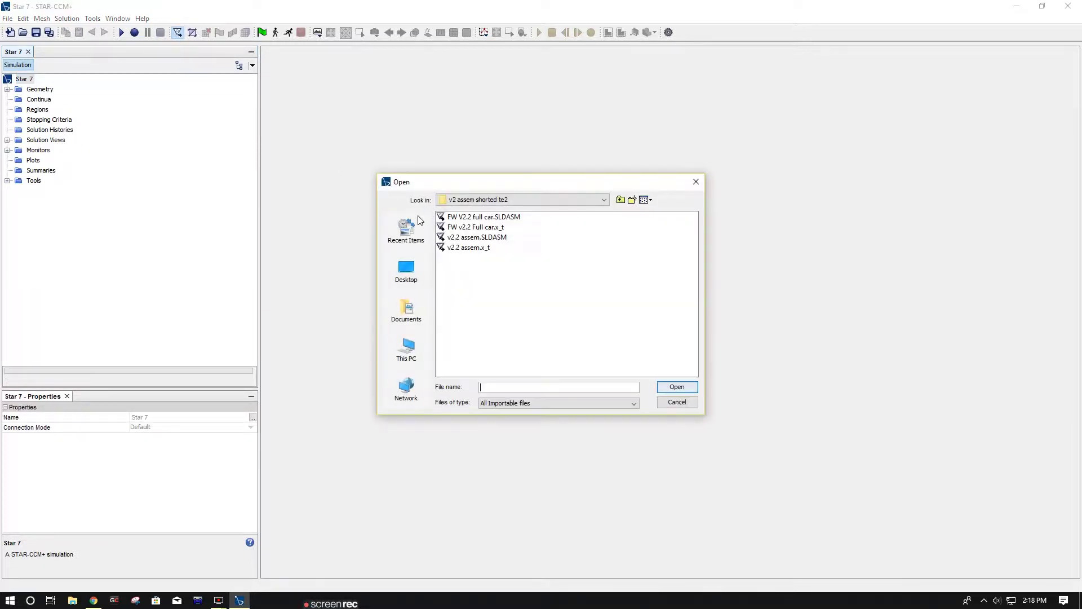
{"action": "left_click", "coordinate": [480, 238]}
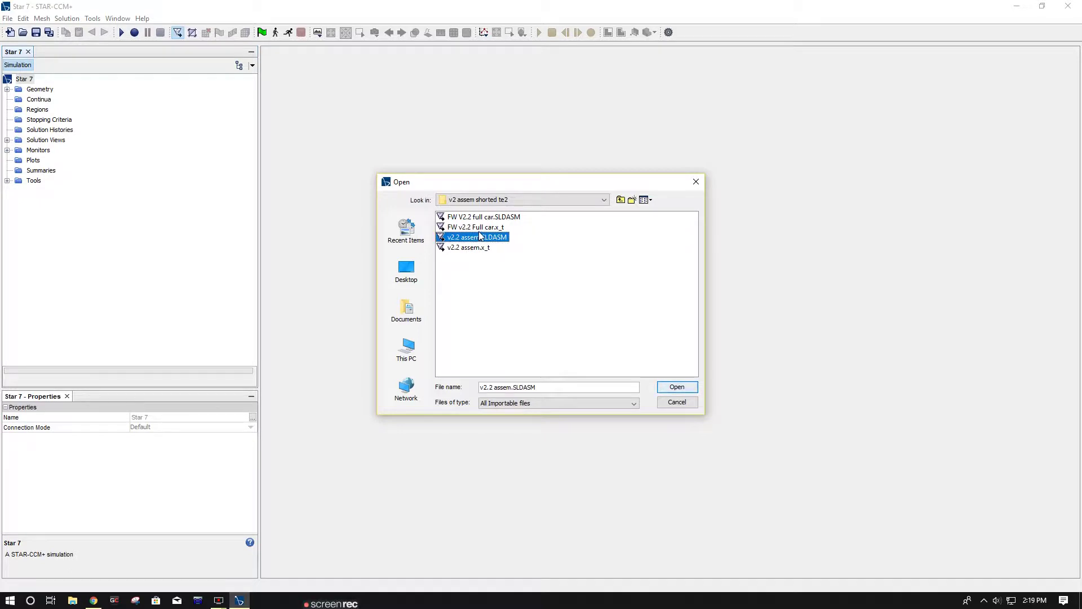
{"action": "left_click", "coordinate": [479, 229]}
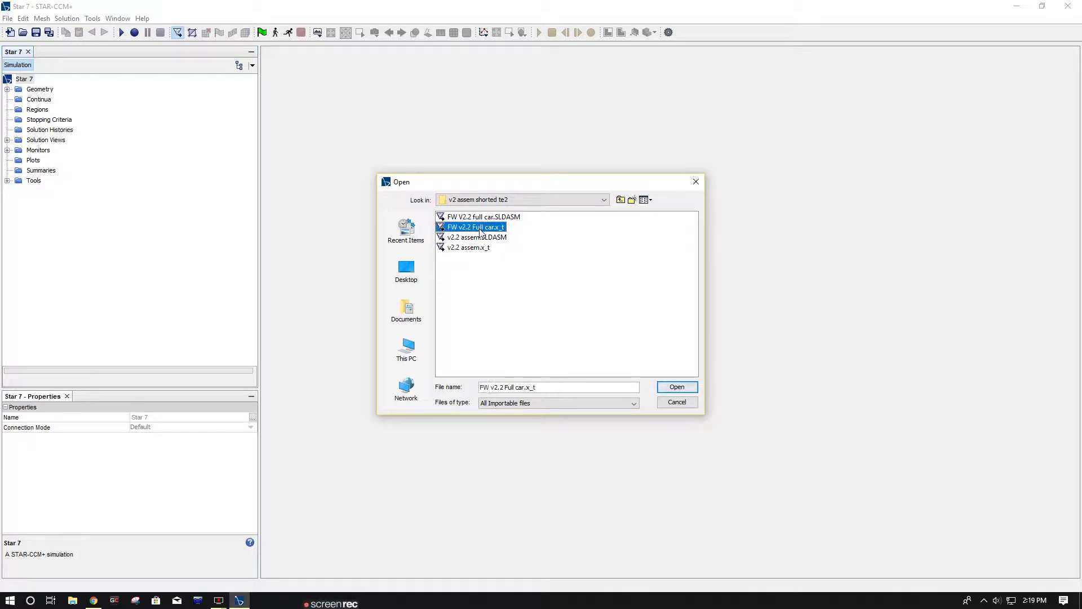
{"action": "left_click", "coordinate": [677, 387]}
{"action": "left_click", "coordinate": [537, 357]}
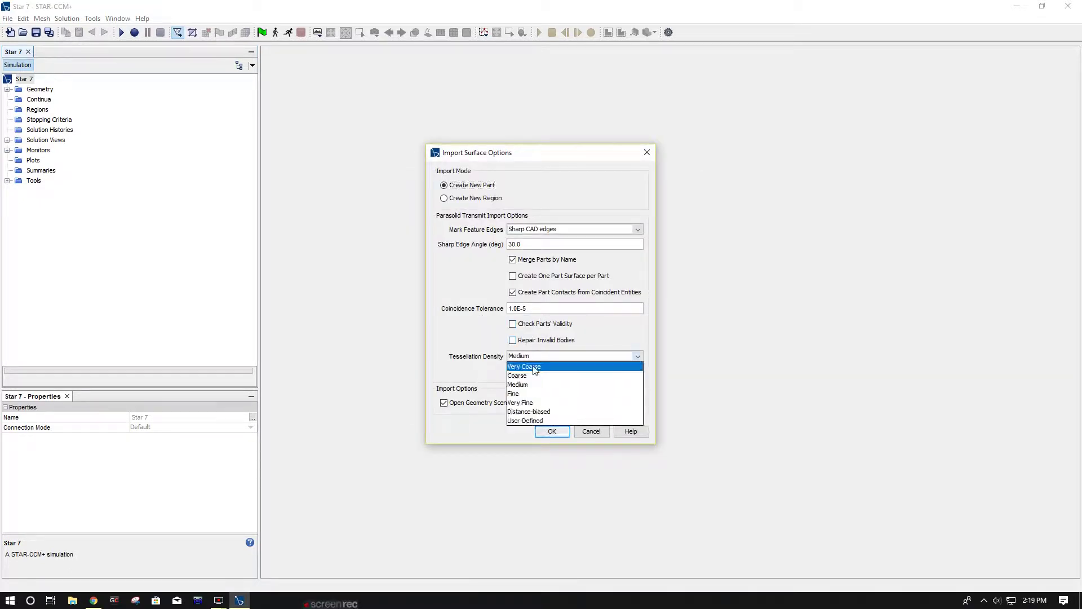
{"action": "left_click", "coordinate": [532, 374]}
{"action": "left_click", "coordinate": [552, 432]}
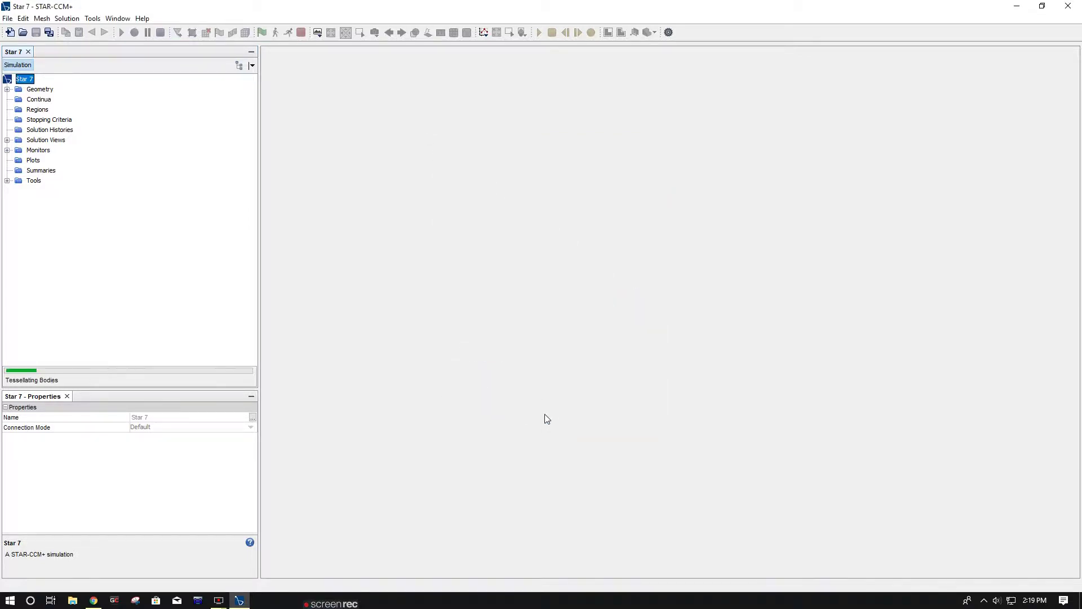
{"action": "left_click_drag", "start_coordinate": [458, 206], "coordinate": [401, 353]}
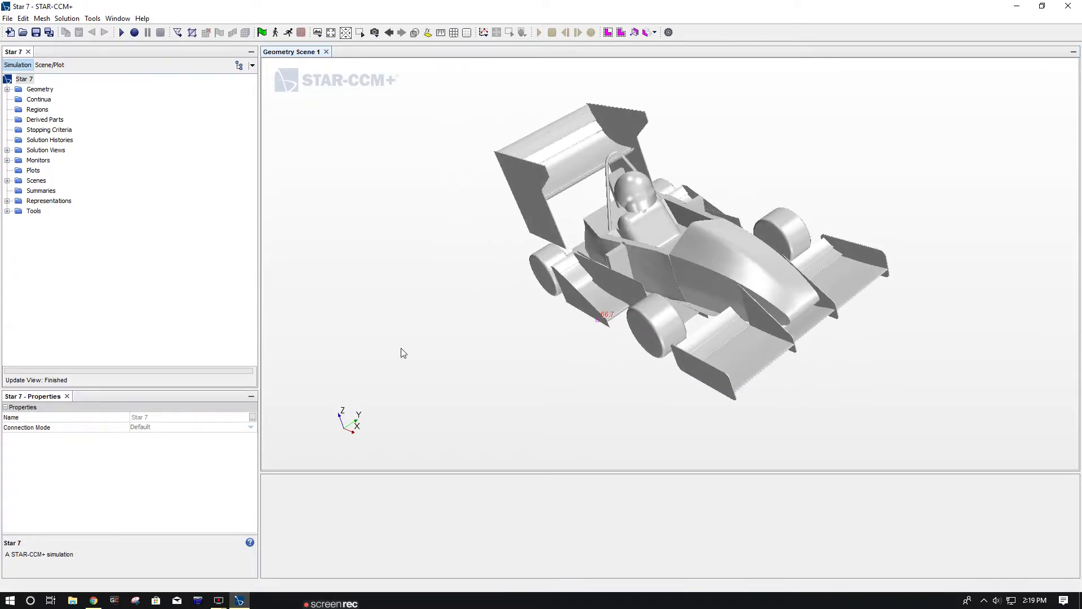
{"action": "left_click", "coordinate": [7, 89]}
Run Repair Surface on Assembly 1 with Face quality and Face proximity thresholds off, finding no defects.
{"action": "left_click", "coordinate": [18, 109]}
{"action": "right_click", "coordinate": [49, 120]}
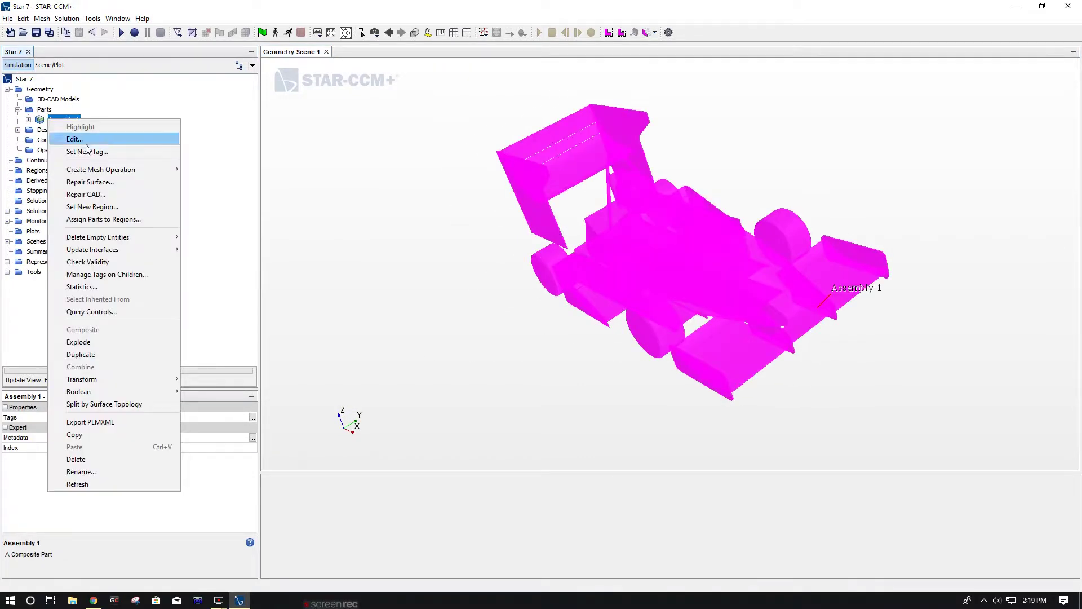
{"action": "left_click", "coordinate": [91, 182]}
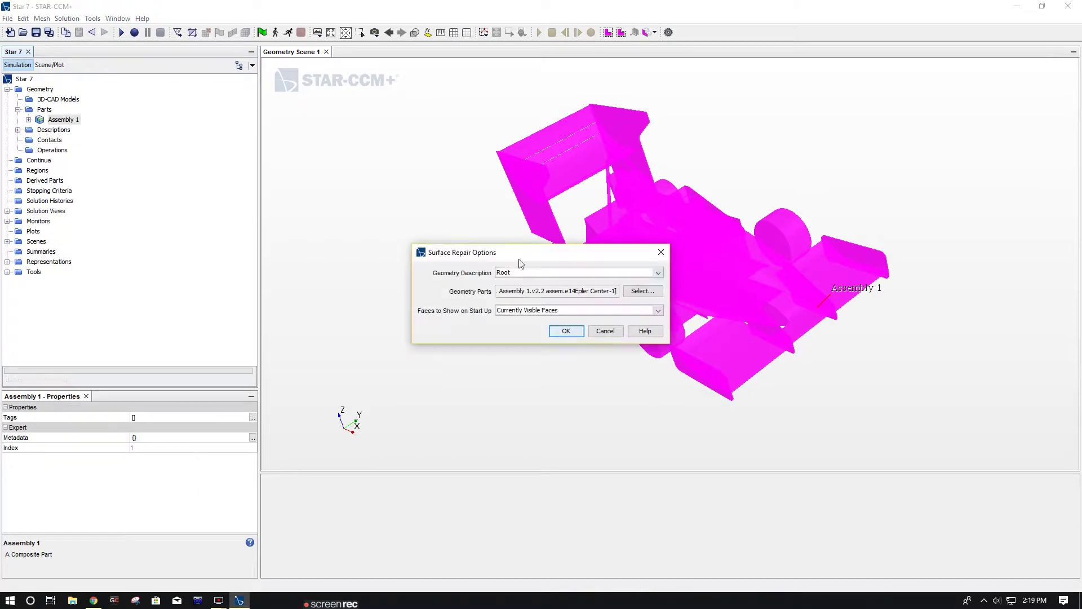
{"action": "left_click", "coordinate": [555, 330]}
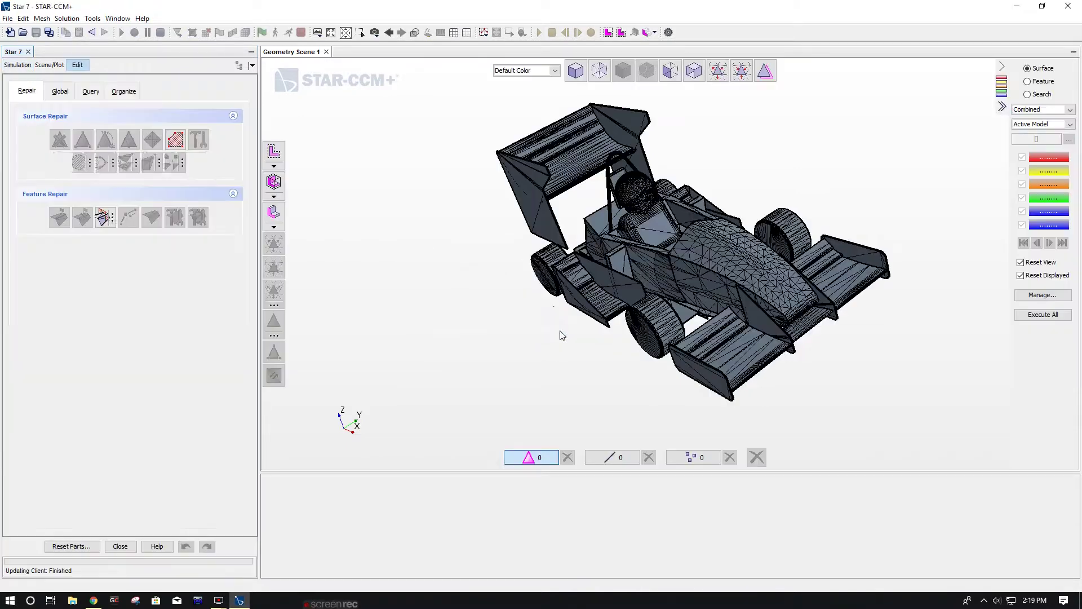
{"action": "left_click", "coordinate": [1057, 295]}
{"action": "left_click", "coordinate": [937, 103]}
{"action": "left_click", "coordinate": [937, 114]}
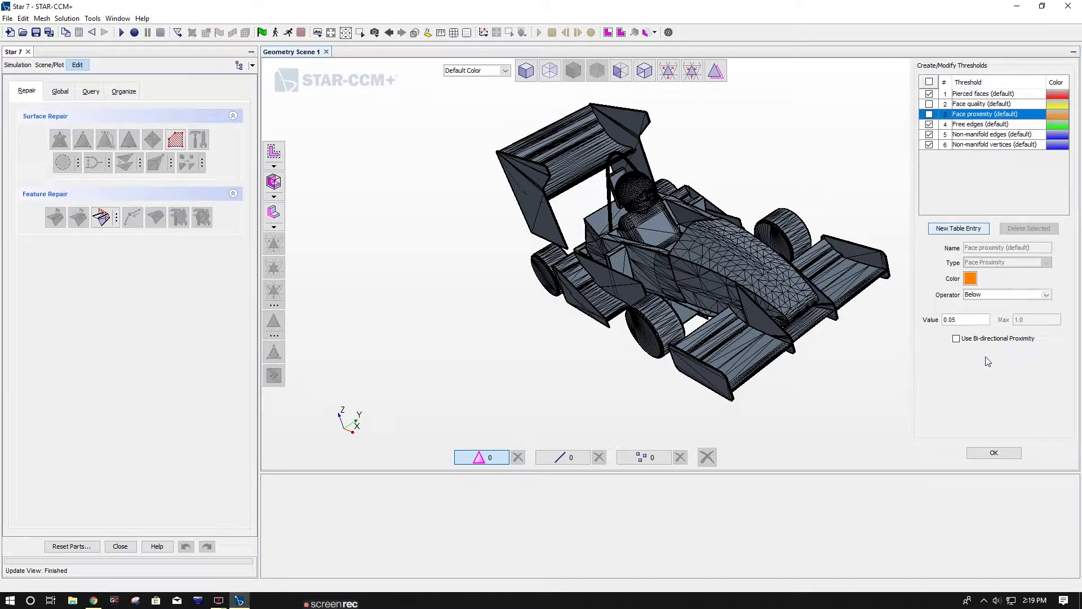
{"action": "left_click", "coordinate": [993, 452]}
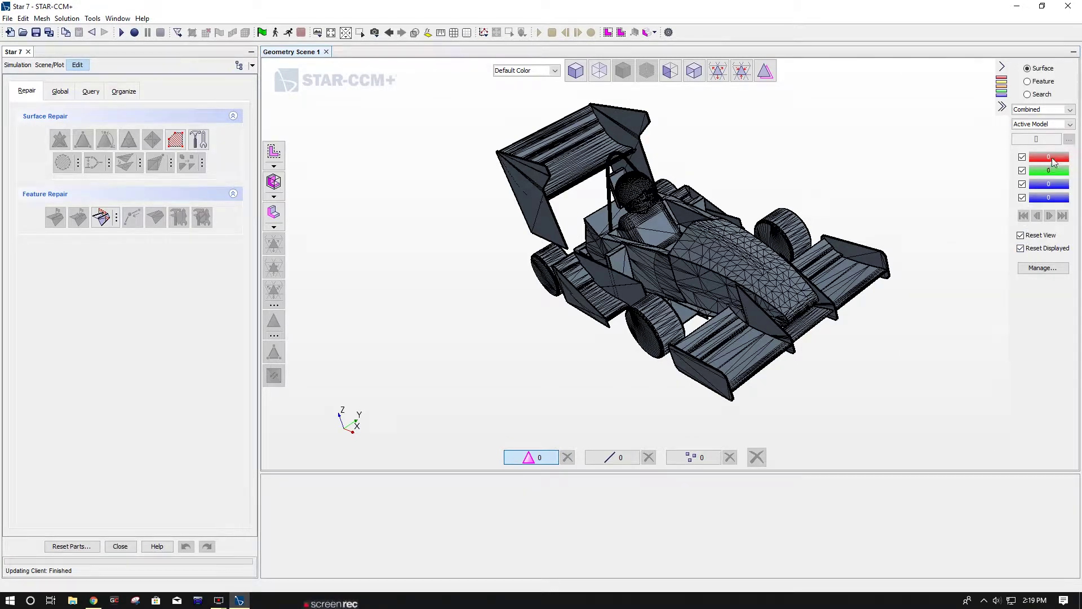
{"action": "left_click_drag", "start_coordinate": [852, 238], "coordinate": [660, 268]}
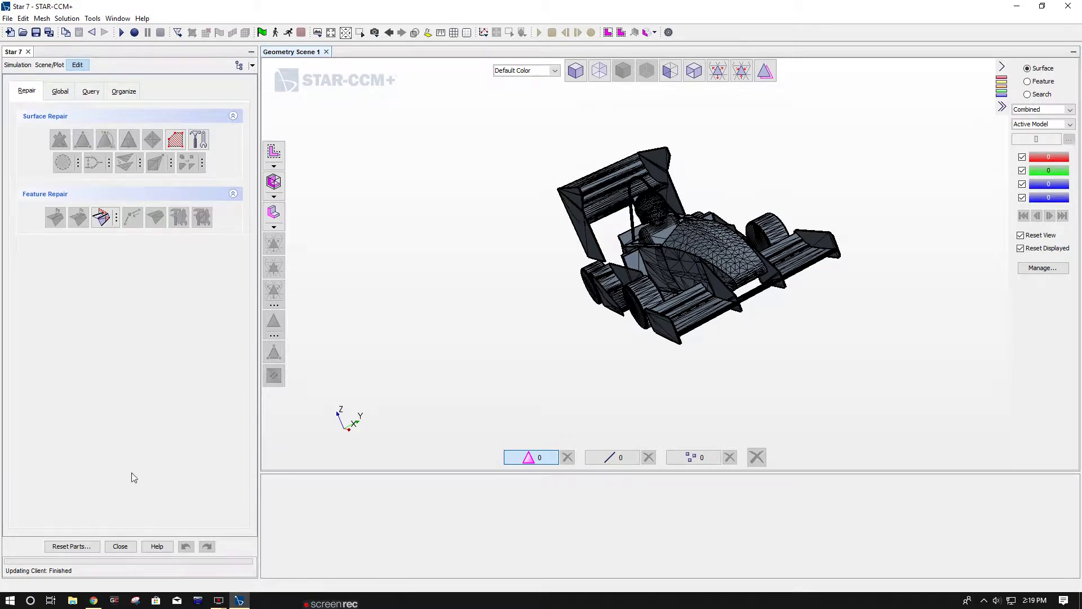
{"action": "left_click", "coordinate": [127, 544]}
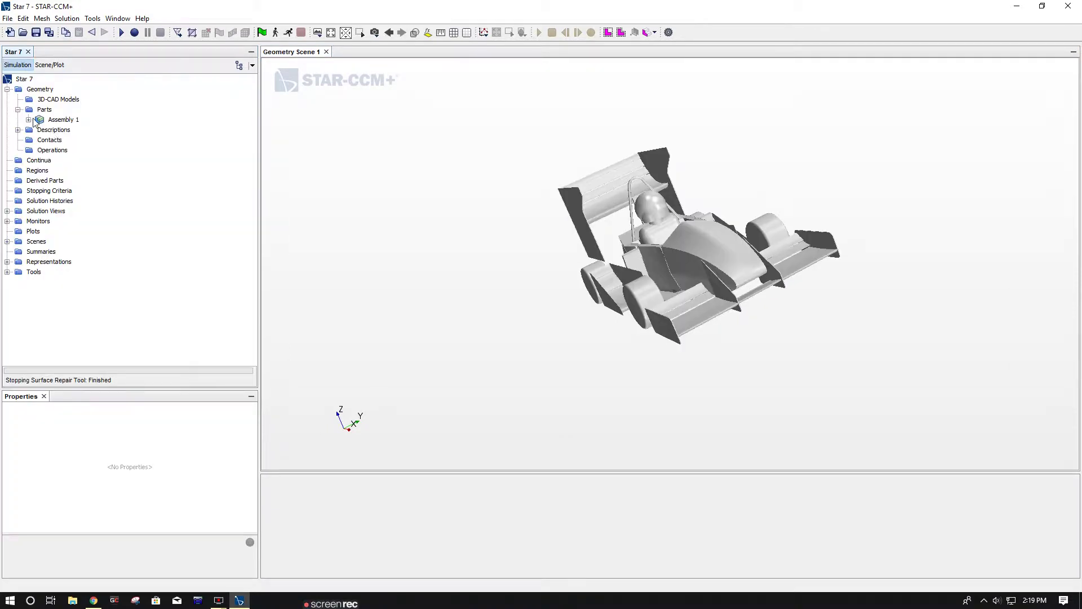
Split e14radiator-1 by surface topology, delete piece 2 and move piece 3 under Parts.
{"action": "left_click", "coordinate": [29, 120]}
{"action": "left_click", "coordinate": [73, 141]}
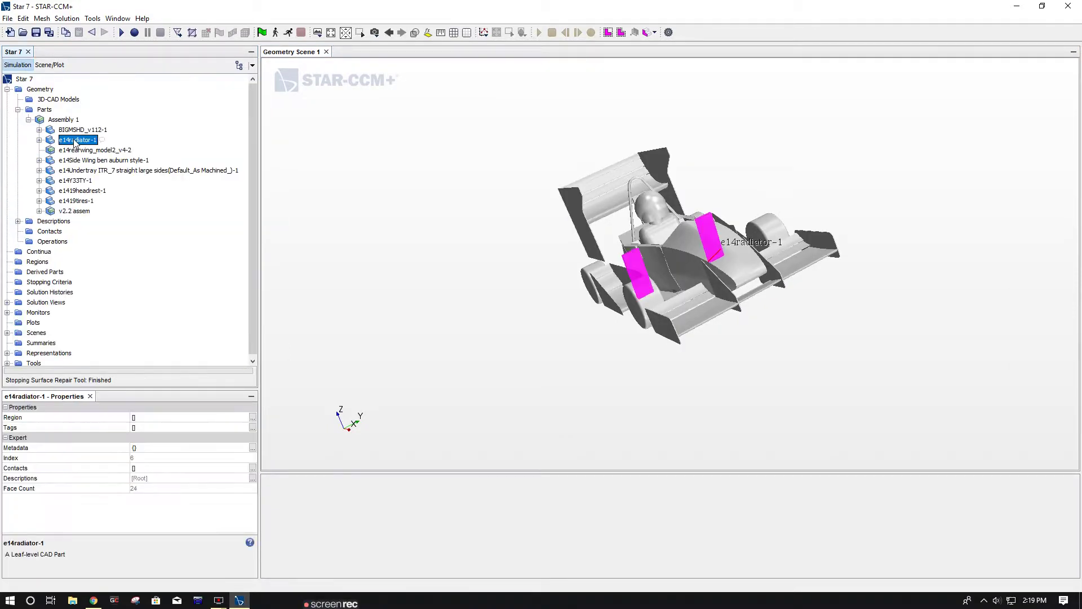
{"action": "right_click", "coordinate": [73, 140]}
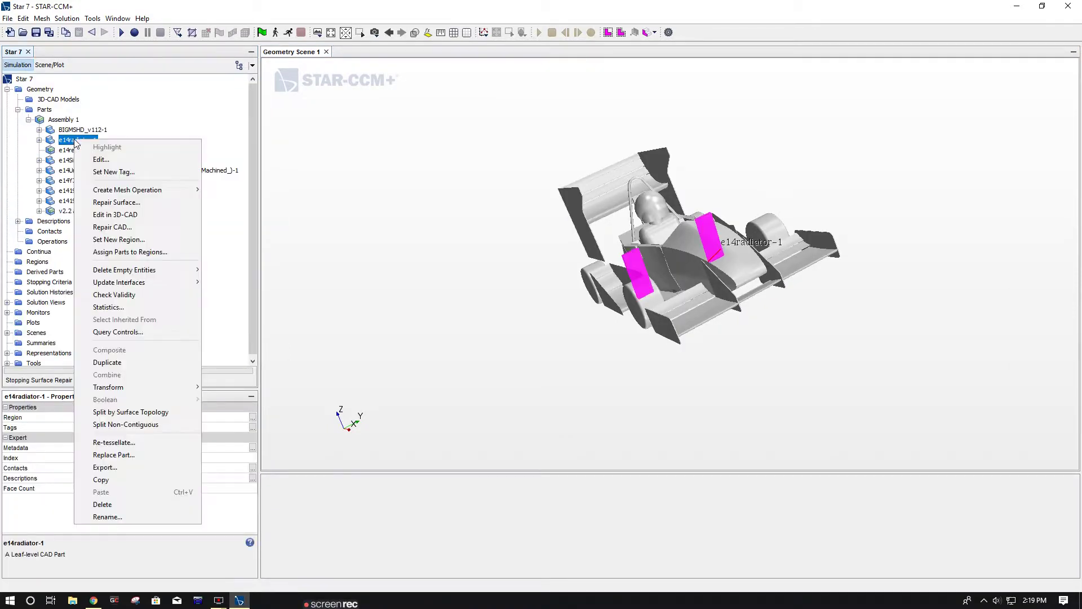
{"action": "left_click", "coordinate": [124, 412]}
{"action": "left_click", "coordinate": [509, 315]}
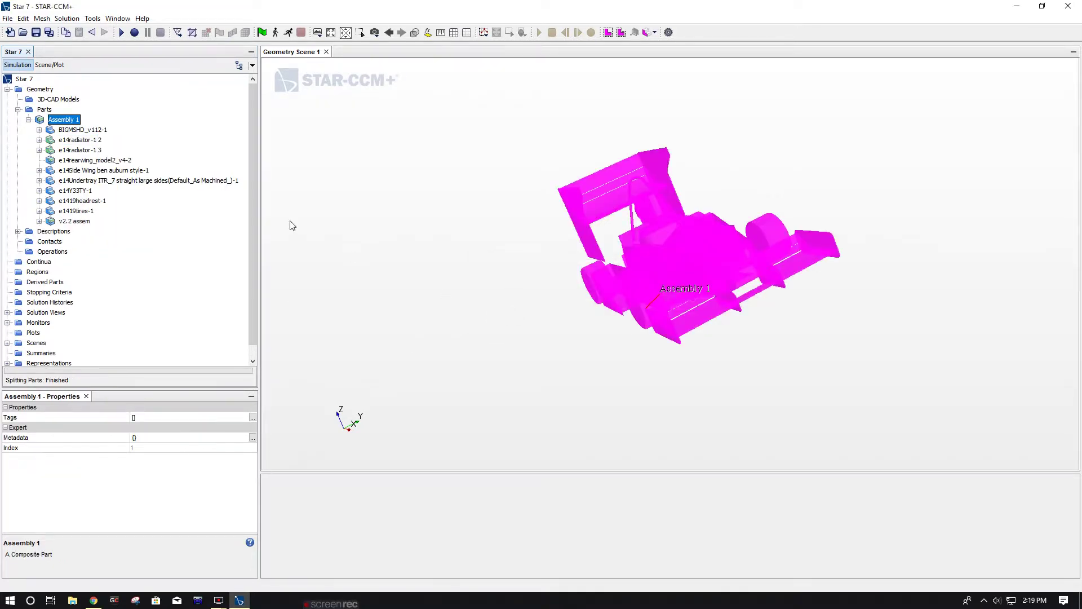
{"action": "left_click", "coordinate": [79, 141]}
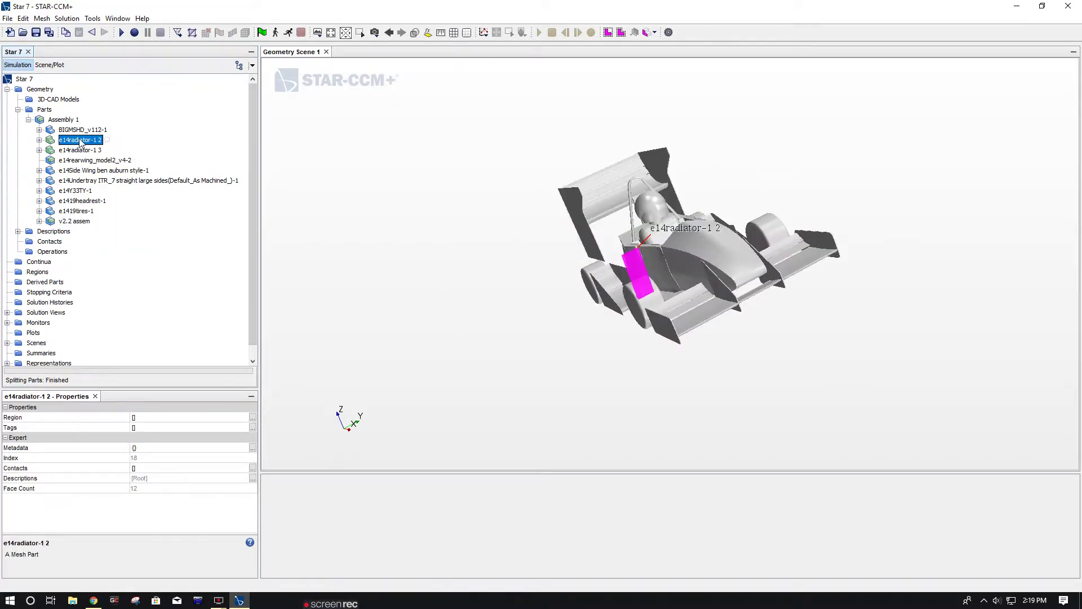
{"action": "right_click", "coordinate": [80, 141]}
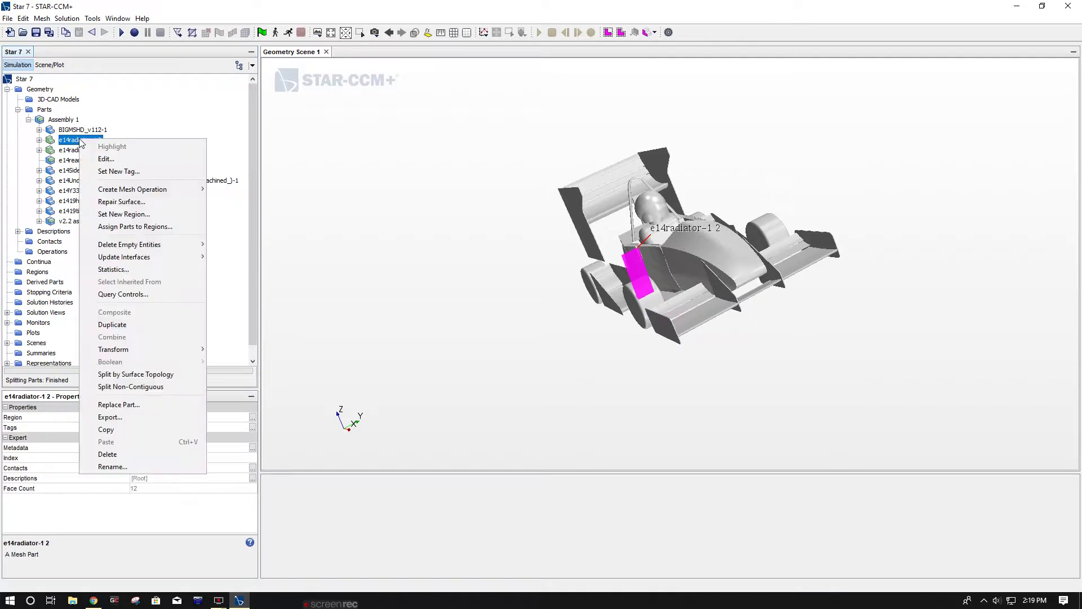
{"action": "left_click", "coordinate": [116, 453]}
{"action": "left_click", "coordinate": [581, 329]}
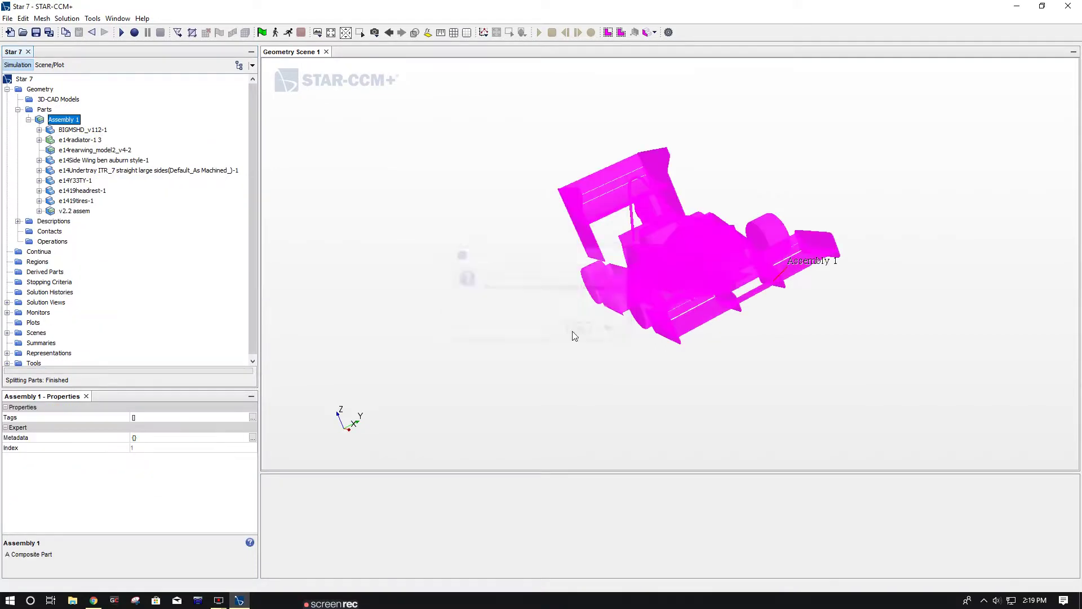
{"action": "left_click", "coordinate": [85, 140]}
{"action": "left_click_drag", "start_coordinate": [86, 140], "coordinate": [45, 110]}
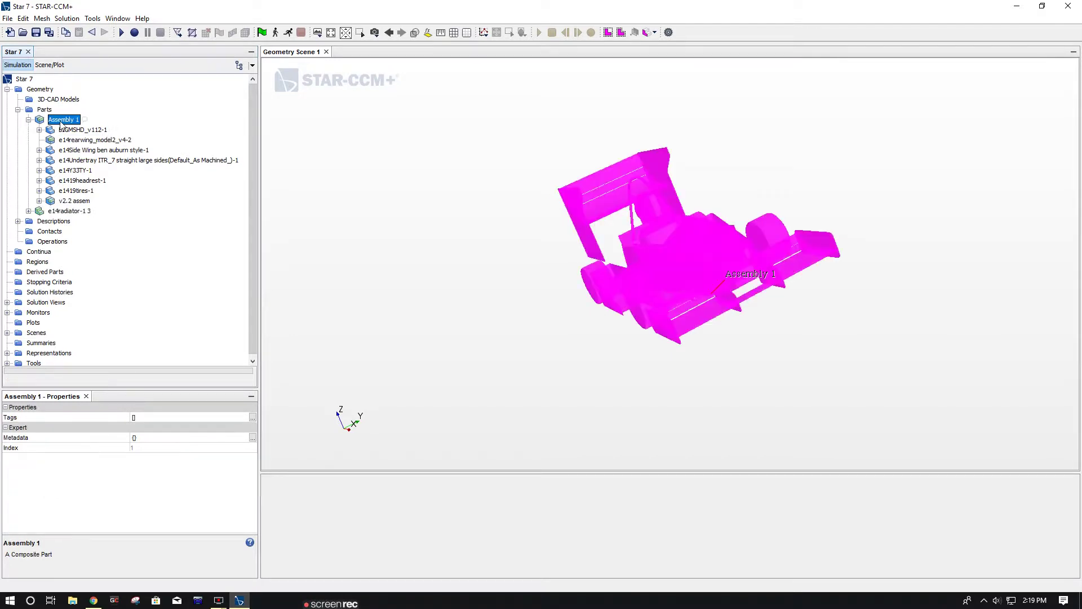
Split e1419tires-1 into wheels and delete e1419tires-1 3 and e1419tires-1 5.
{"action": "left_click", "coordinate": [82, 192]}
{"action": "right_click", "coordinate": [78, 192]}
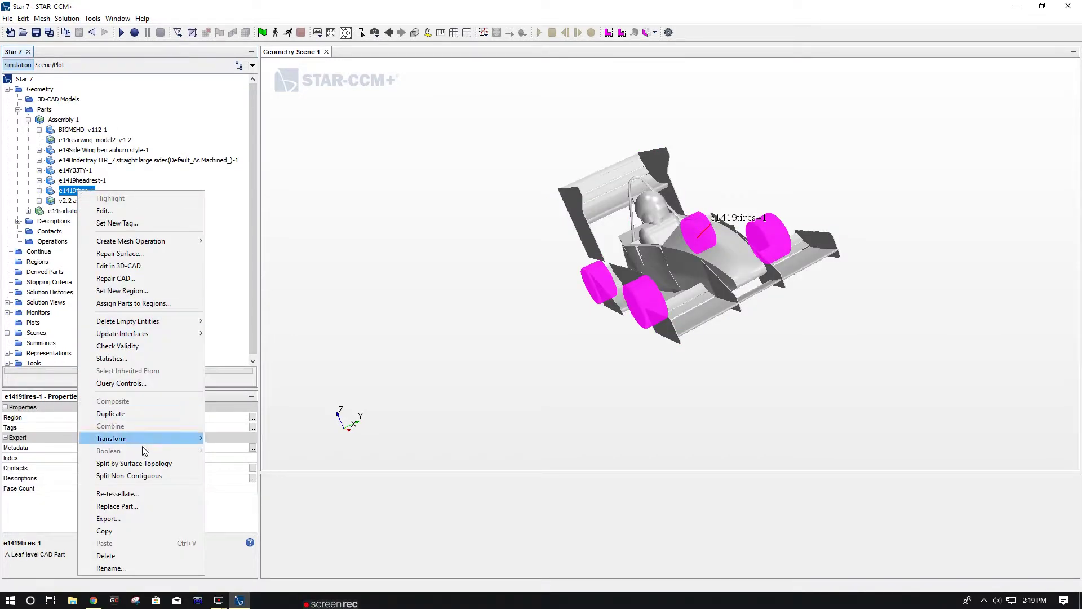
{"action": "left_click", "coordinate": [134, 462]}
{"action": "left_click", "coordinate": [510, 316]}
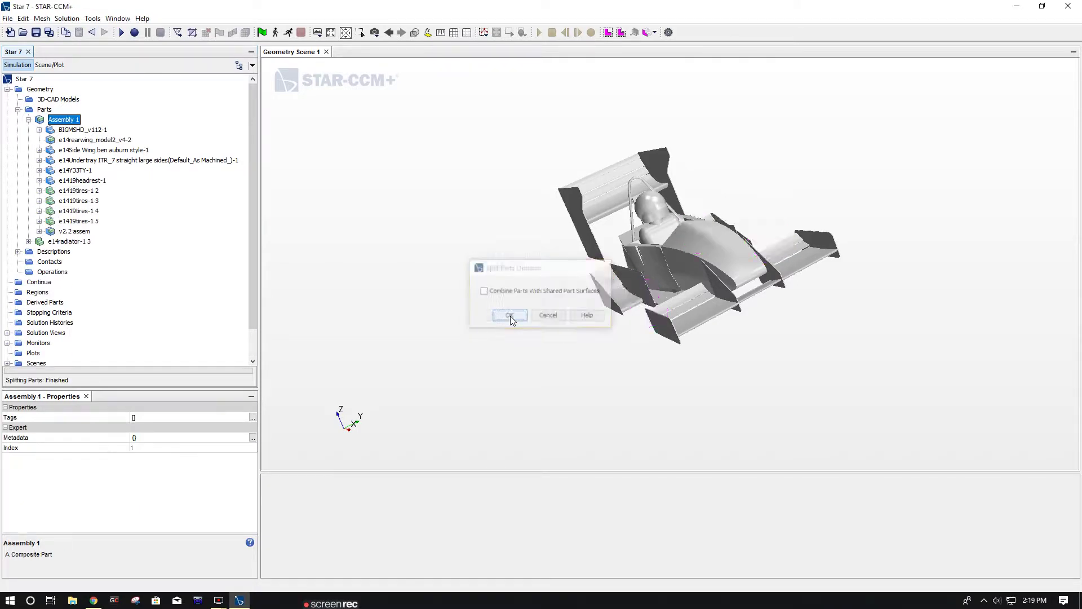
{"action": "left_click", "coordinate": [90, 191]}
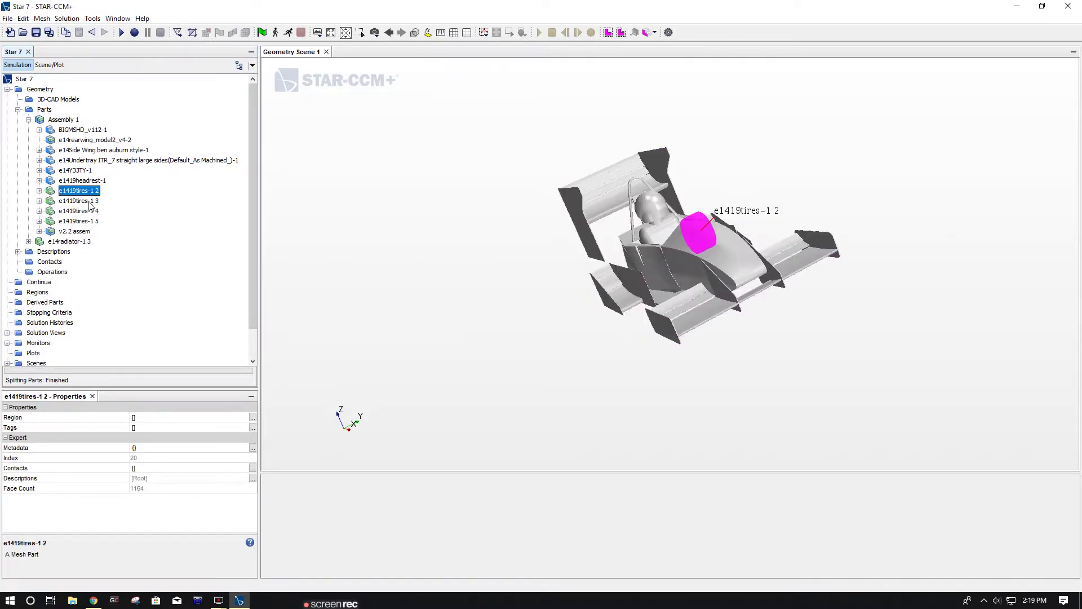
{"action": "left_click", "coordinate": [91, 201]}
{"action": "left_click", "coordinate": [87, 222], "text": "ctrl"}
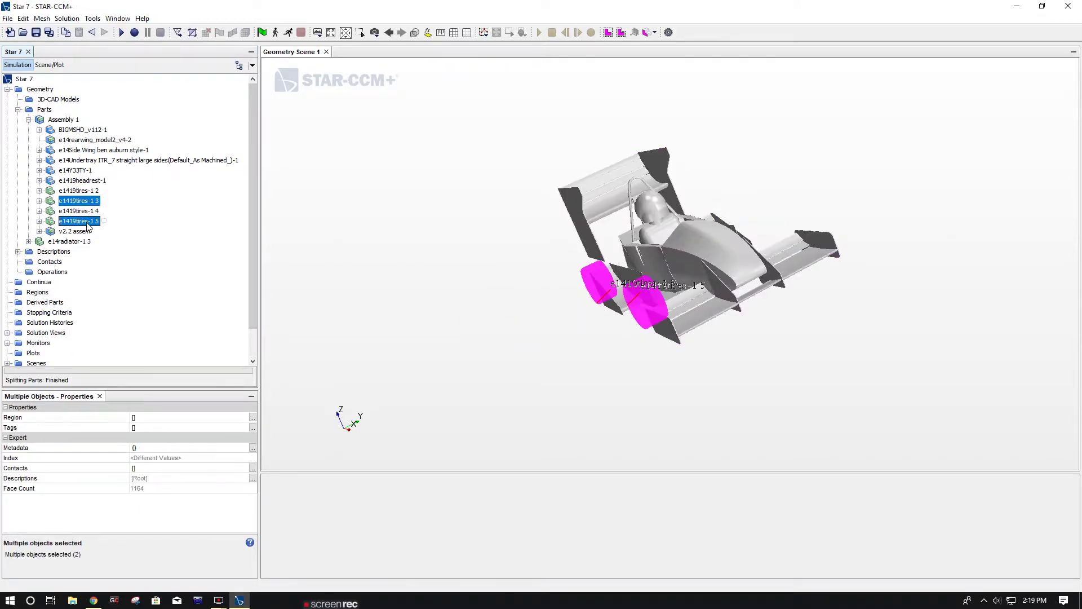
{"action": "right_click", "coordinate": [88, 225]}
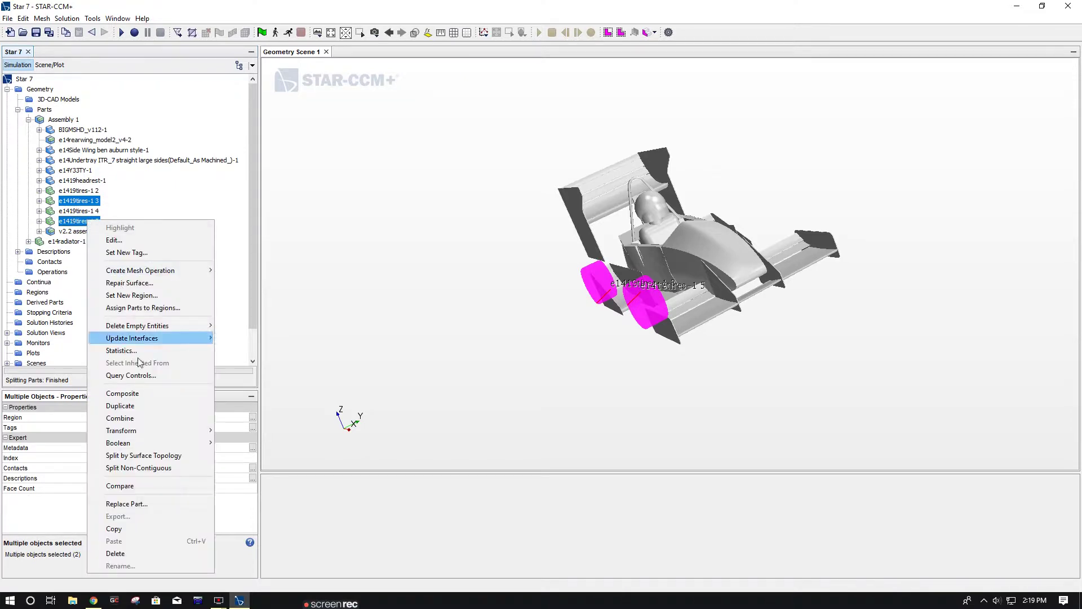
{"action": "left_click", "coordinate": [115, 552]}
{"action": "left_click", "coordinate": [579, 329]}
{"action": "left_click", "coordinate": [79, 201]}
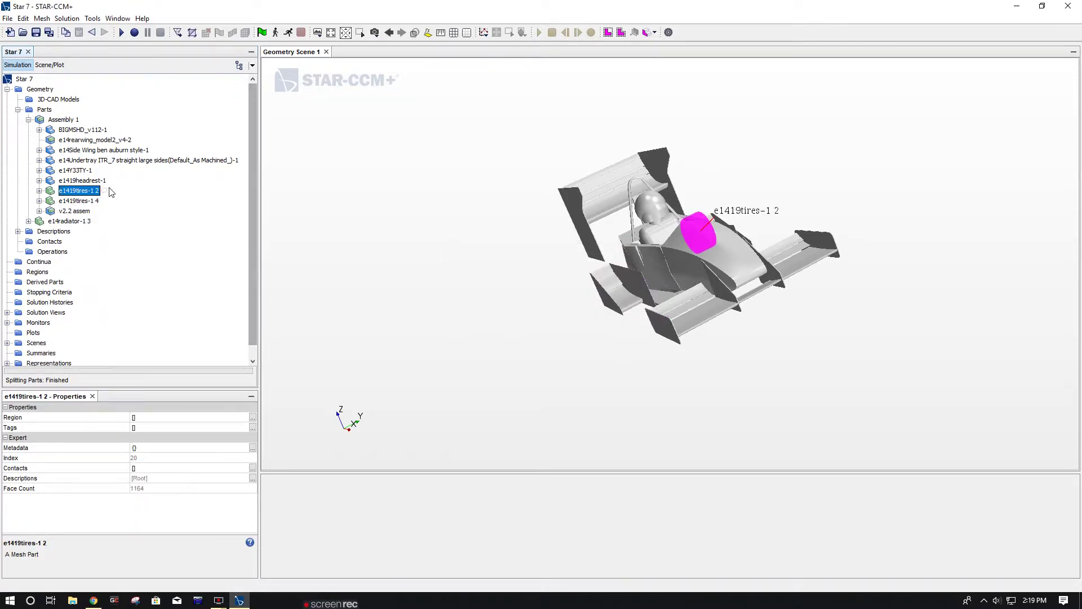
{"action": "left_click", "coordinate": [79, 190]}
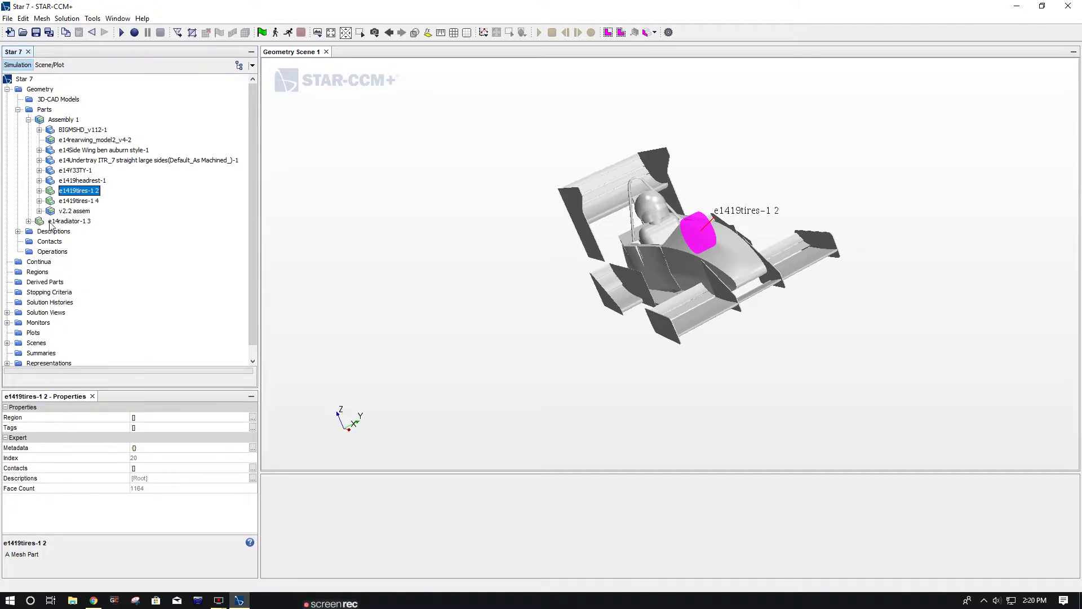
{"action": "left_click", "coordinate": [63, 221]}
Split the radiator's Faces by patch into inlet (patch 2105) and outlet (patch 2106).
{"action": "left_click", "coordinate": [29, 221]}
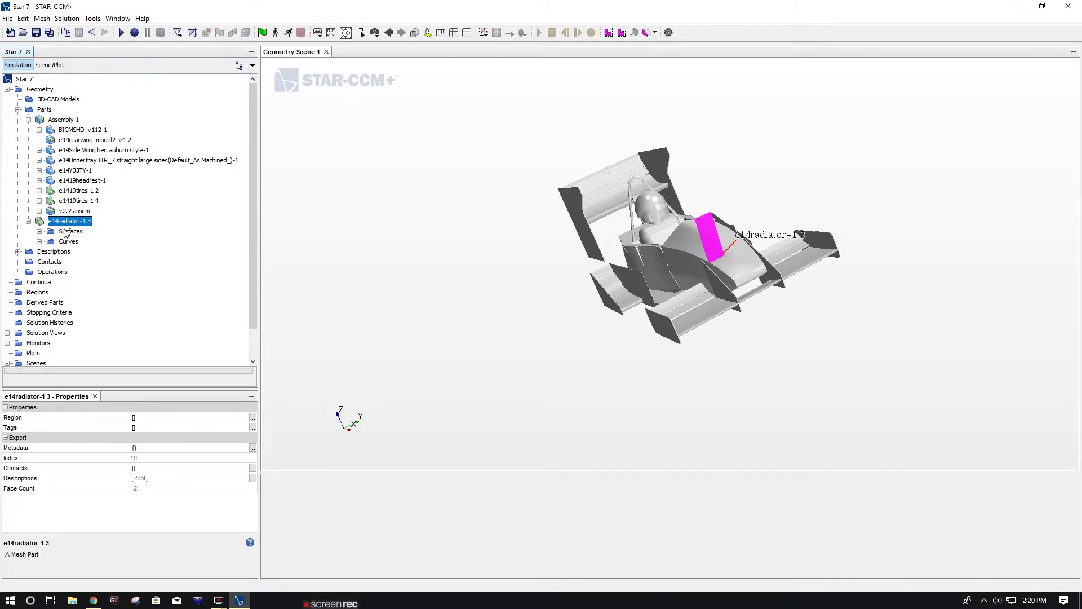
{"action": "left_click", "coordinate": [40, 231]}
{"action": "left_click", "coordinate": [76, 241]}
{"action": "right_click", "coordinate": [75, 242]}
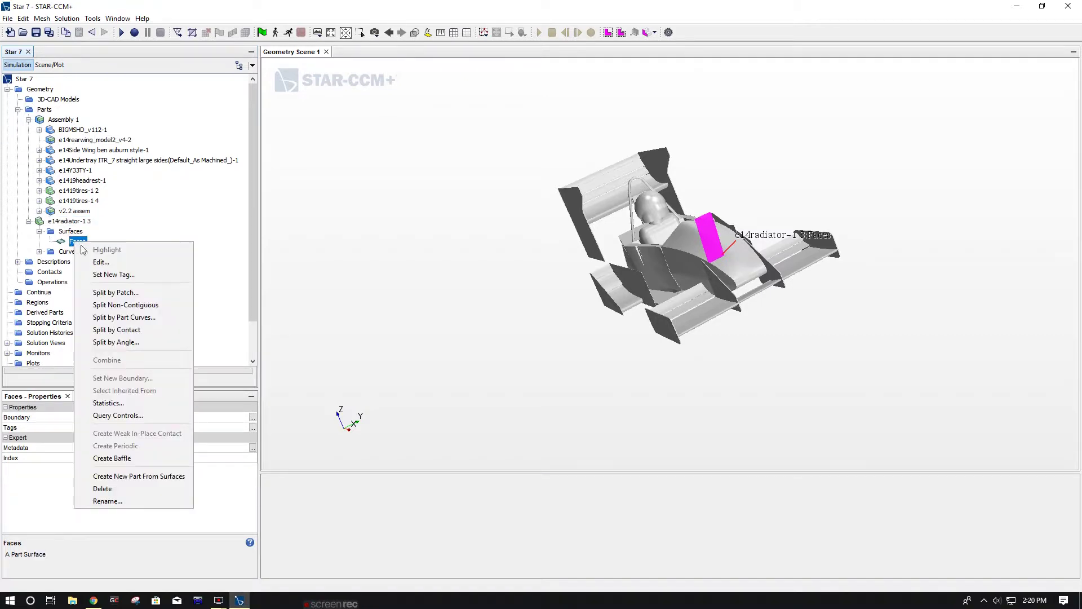
{"action": "left_click", "coordinate": [122, 293]}
{"action": "left_click_drag", "start_coordinate": [403, 290], "coordinate": [507, 321]}
{"action": "scroll", "coordinate": [791, 232], "scroll_direction": "up", "scroll_amount": 5}
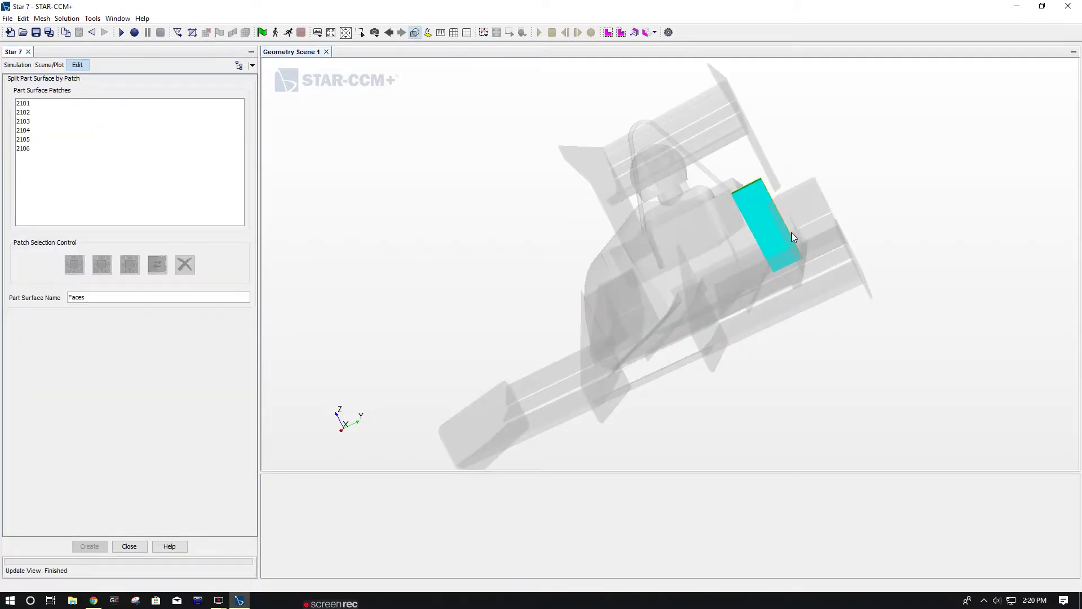
{"action": "left_click", "coordinate": [759, 213]}
{"action": "double_click", "coordinate": [134, 295]}
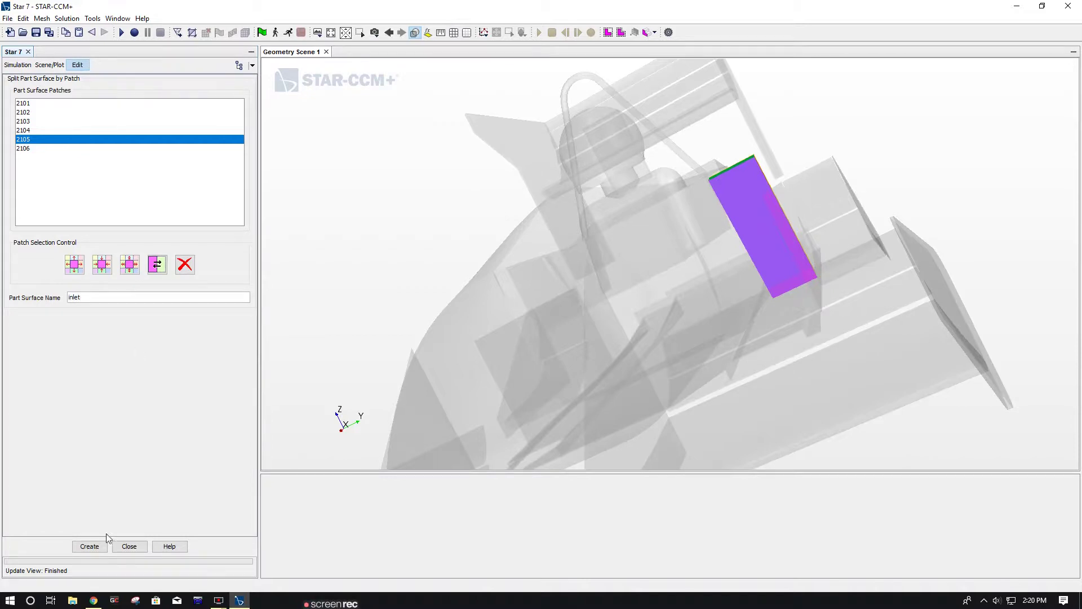
{"action": "left_click", "coordinate": [96, 545]}
{"action": "left_click", "coordinate": [753, 202]}
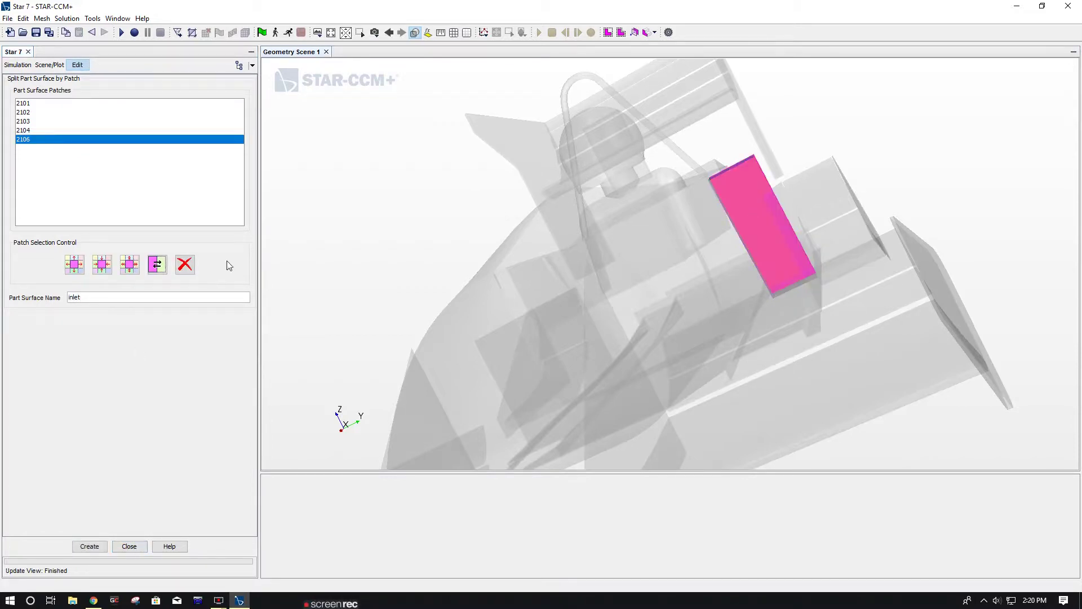
{"action": "double_click", "coordinate": [110, 297]}
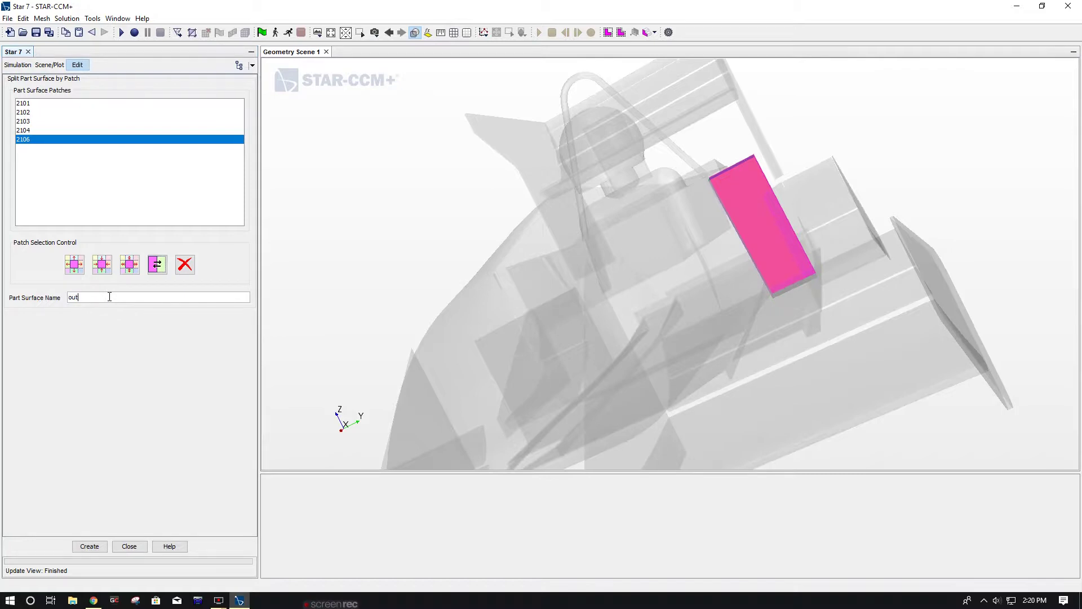
{"action": "left_click", "coordinate": [96, 545]}
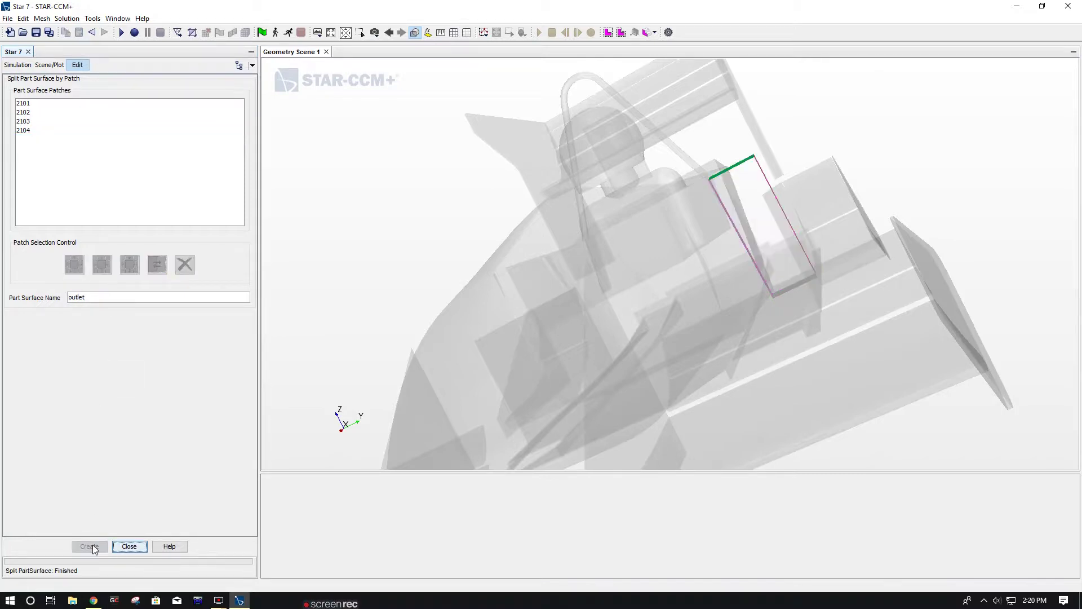
{"action": "left_click", "coordinate": [130, 547]}
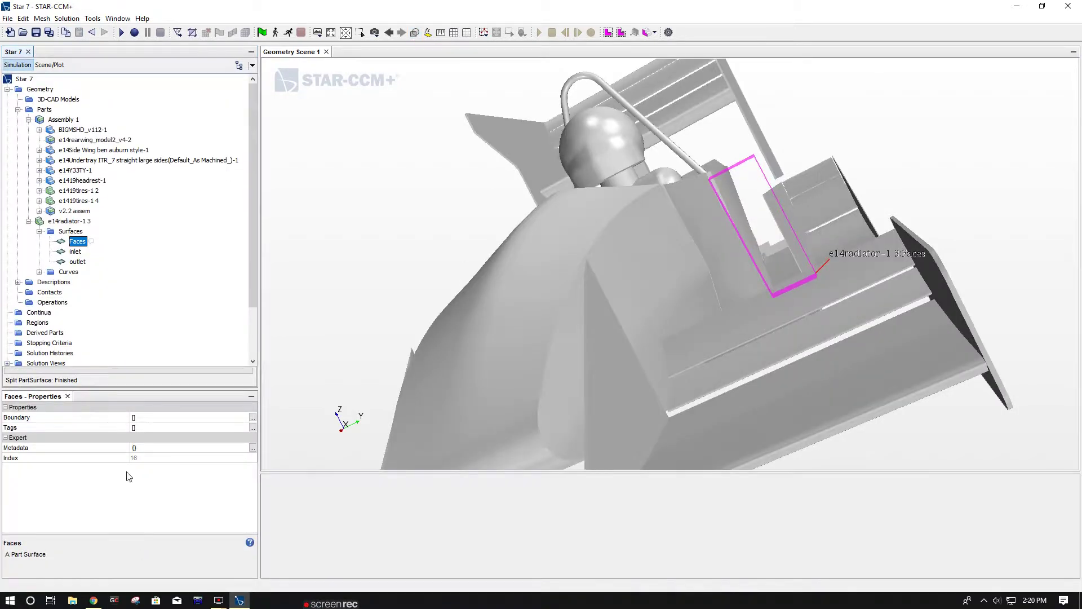
Rename the radiator's remaining Faces surface to walls.
{"action": "right_click", "coordinate": [77, 242]}
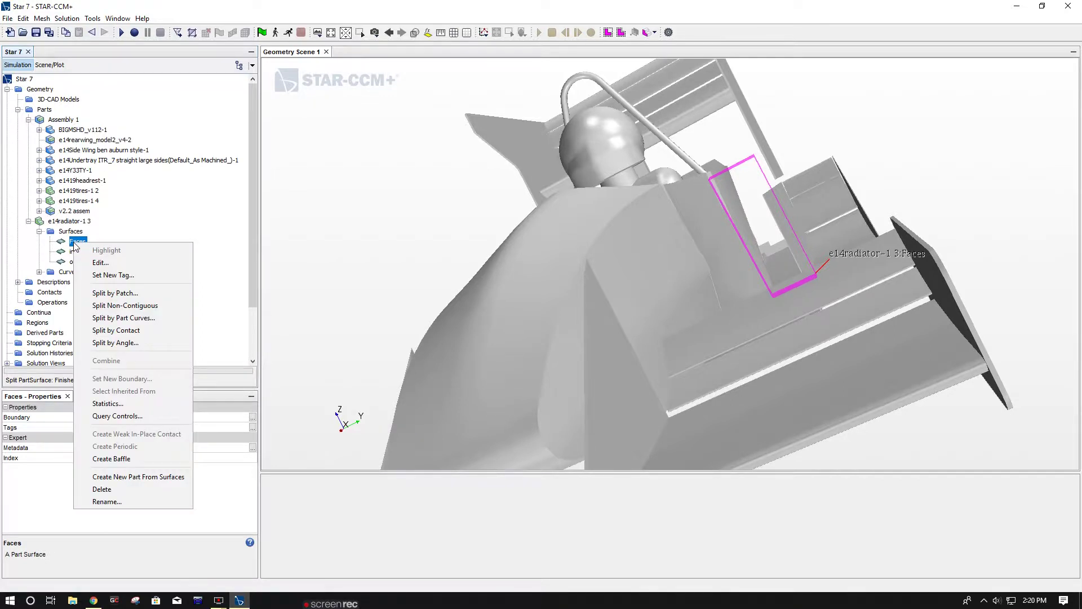
{"action": "left_click", "coordinate": [109, 499]}
{"action": "type", "text": "walls"}
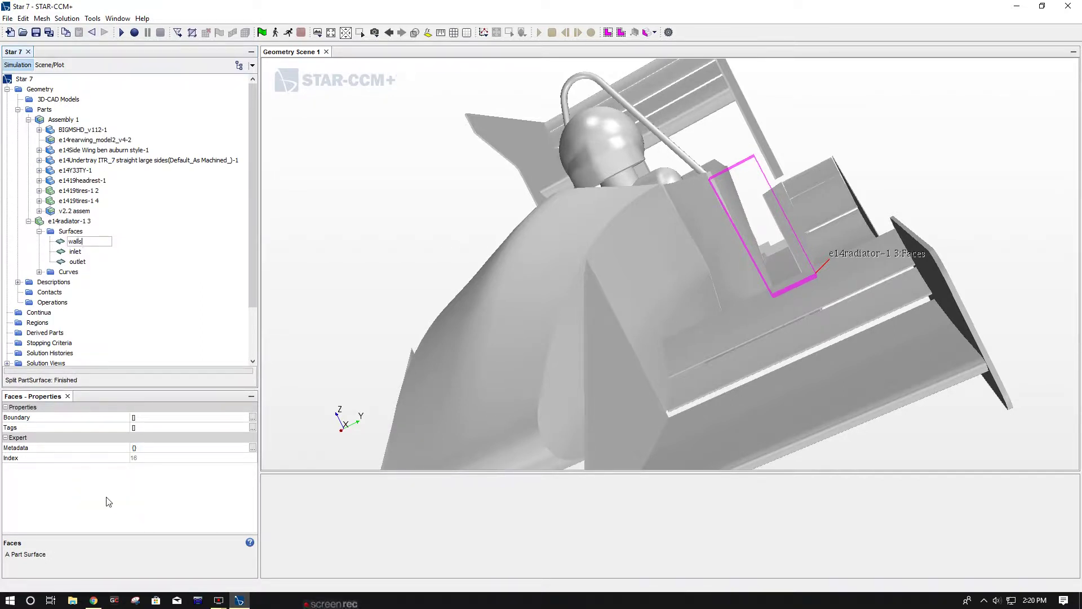
{"action": "key", "text": "Return"}
{"action": "left_click_drag", "start_coordinate": [401, 141], "coordinate": [425, 229]}
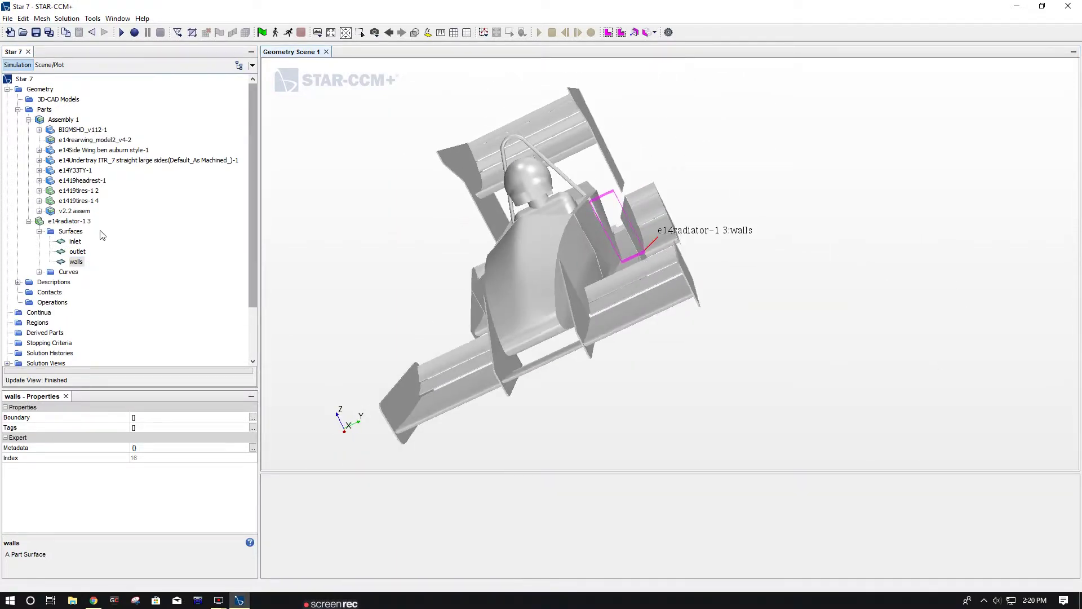
Add the radiator and tires e1419tires-1 2 and 1 4 to the geometry scene, then reset to front view.
{"action": "left_click_drag", "start_coordinate": [73, 221], "coordinate": [399, 233]}
{"action": "left_click", "coordinate": [428, 253]}
{"action": "left_click", "coordinate": [79, 190]}
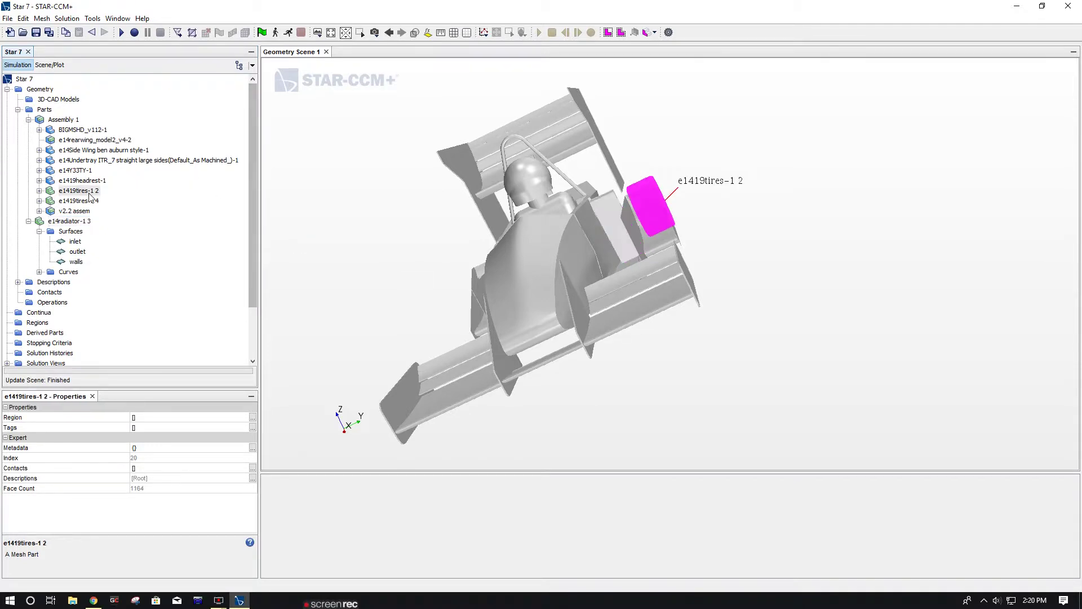
{"action": "left_click", "coordinate": [79, 201], "text": "ctrl"}
{"action": "left_click_drag", "start_coordinate": [79, 201], "coordinate": [303, 225]}
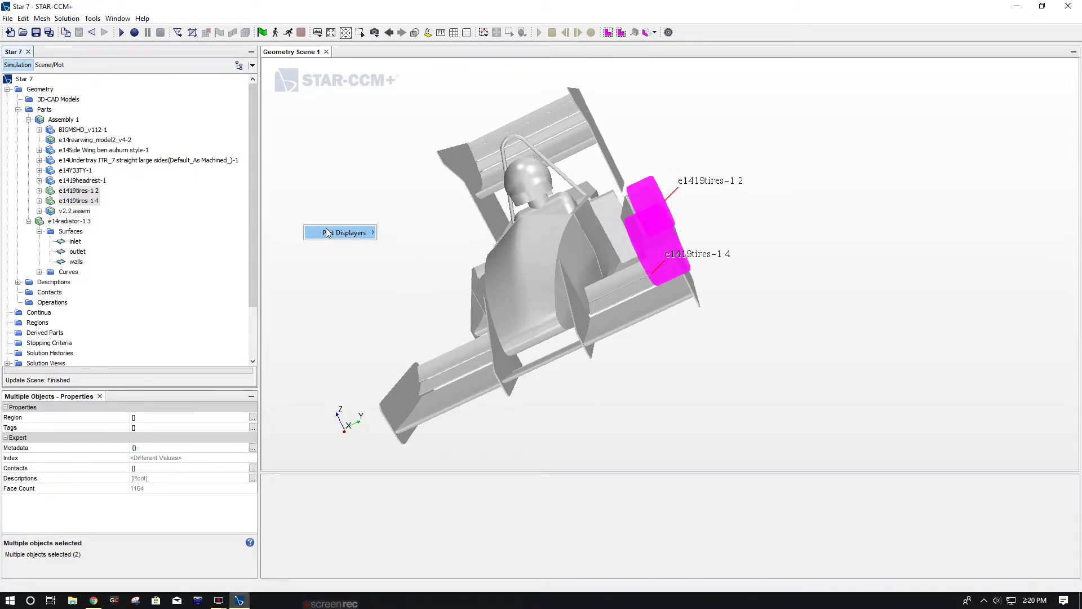
{"action": "mouse_move", "coordinate": [338, 233]}
{"action": "left_click", "coordinate": [428, 246]}
{"action": "left_click_drag", "start_coordinate": [387, 222], "coordinate": [552, 317]}
{"action": "key", "text": "r"}
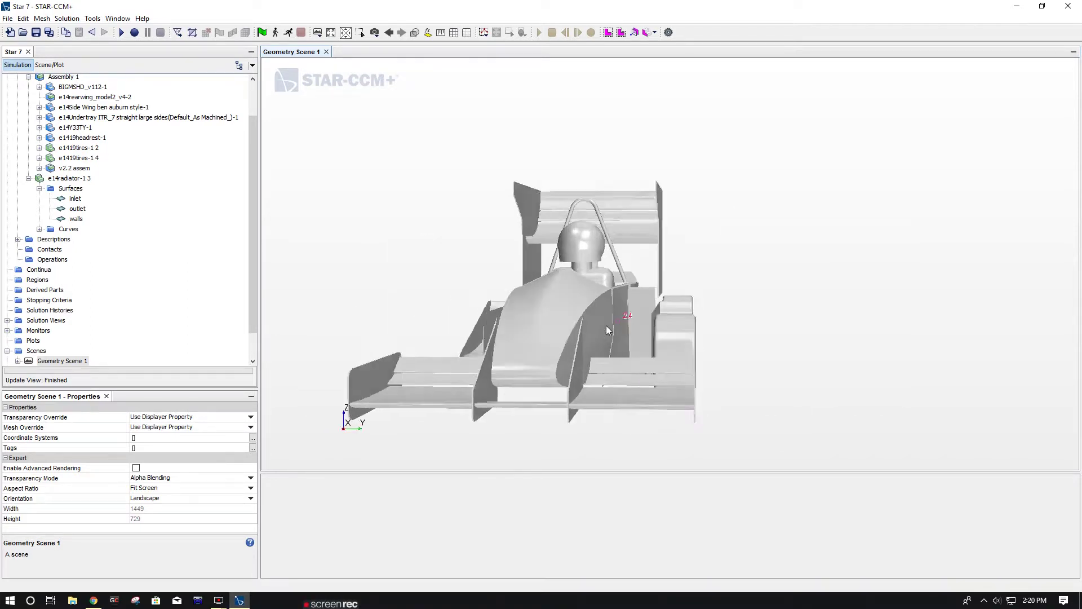
{"action": "left_click", "coordinate": [28, 178]}
{"action": "left_click", "coordinate": [28, 98]}
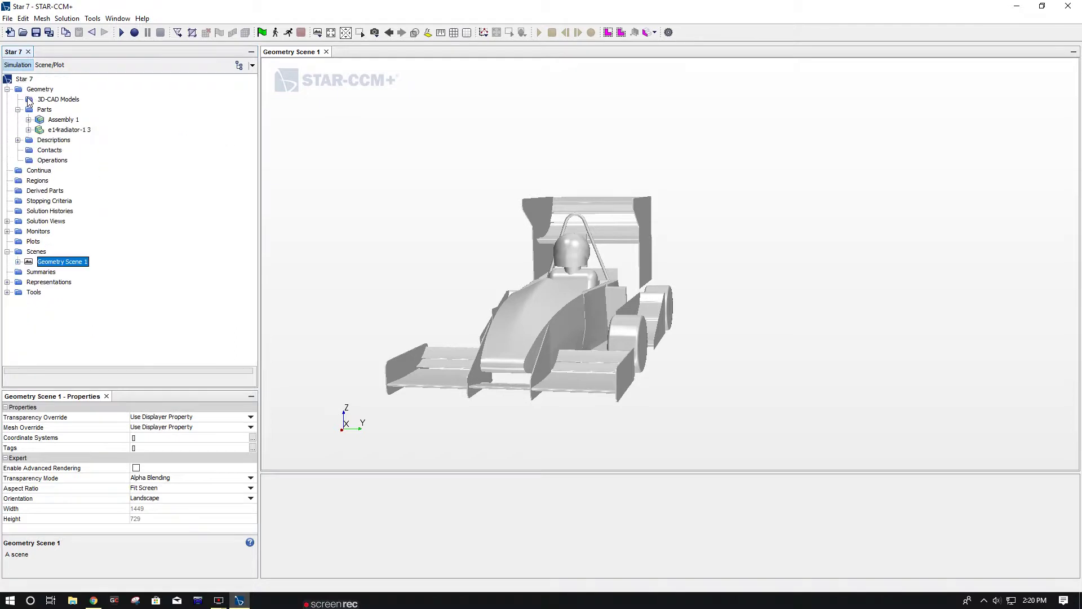
{"action": "right_click", "coordinate": [39, 111]}
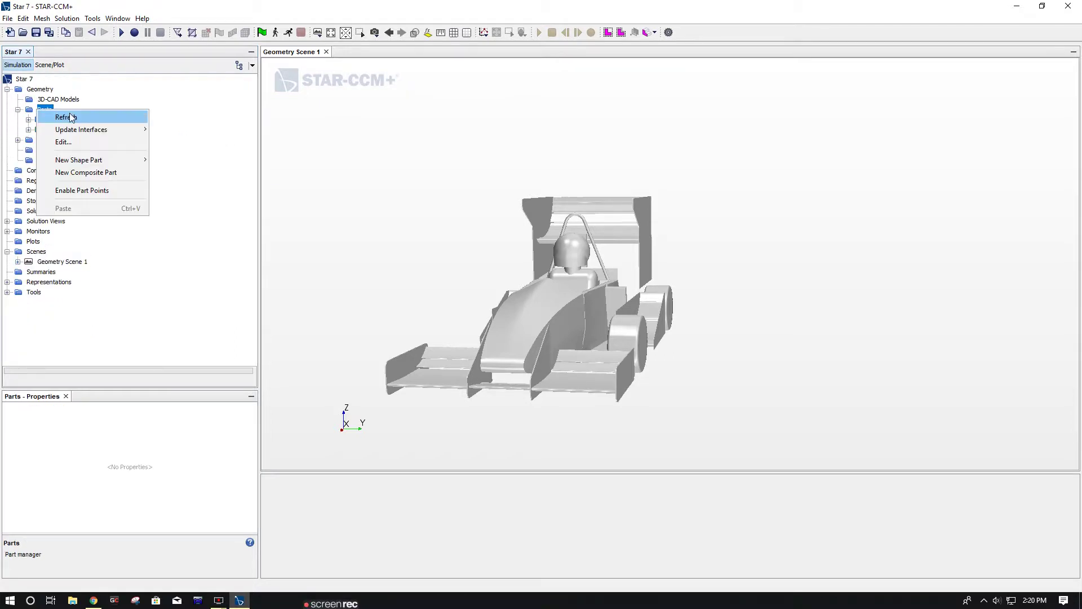
Start a block part around the car and set its Corner 1 Y to 0.
{"action": "mouse_move", "coordinate": [124, 159]}
{"action": "left_click", "coordinate": [184, 160]}
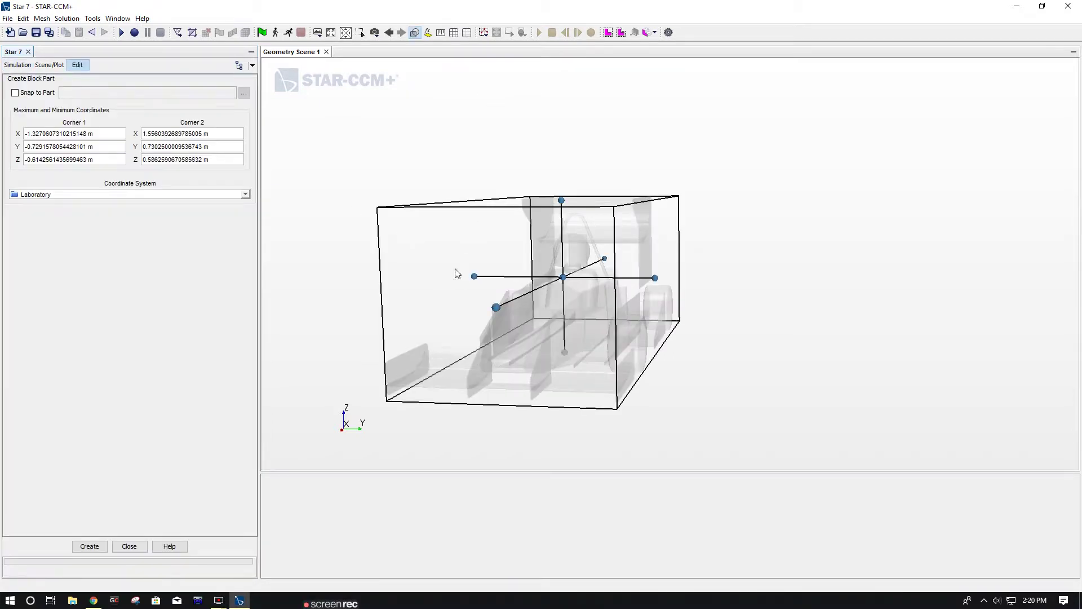
{"action": "left_click_drag", "start_coordinate": [439, 101], "coordinate": [478, 190]}
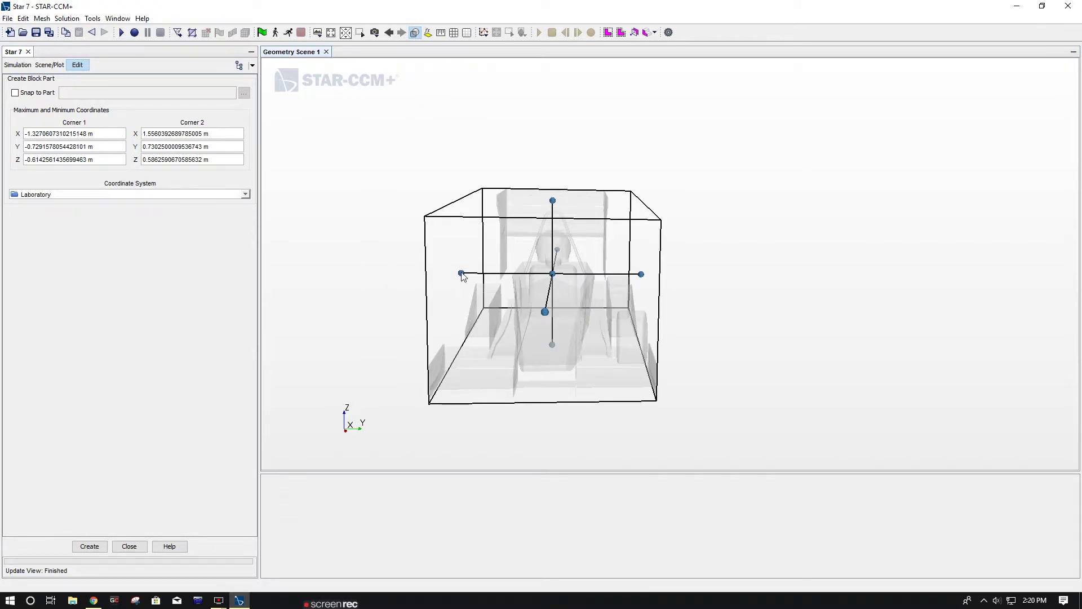
{"action": "left_click_drag", "start_coordinate": [462, 276], "coordinate": [466, 274]}
{"action": "left_click_drag", "start_coordinate": [25, 146], "coordinate": [109, 144]}
{"action": "type", "text": "0"}
{"action": "key", "text": "Return"}
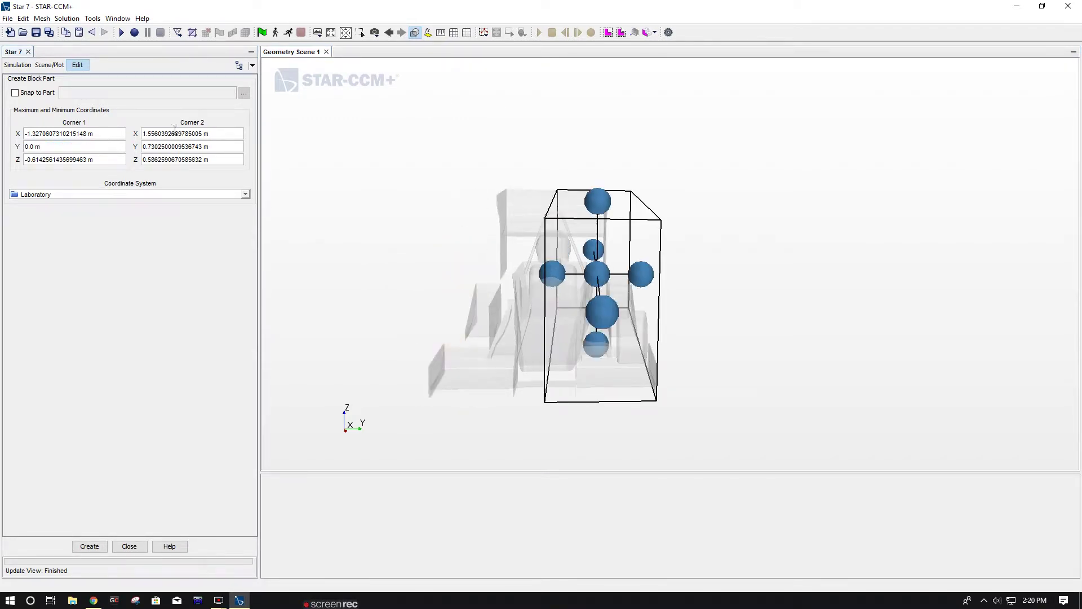
Drag the block handles to span X from about -27.84 to 21.24 m and raise its top.
{"action": "left_click_drag", "start_coordinate": [486, 91], "coordinate": [648, 229]}
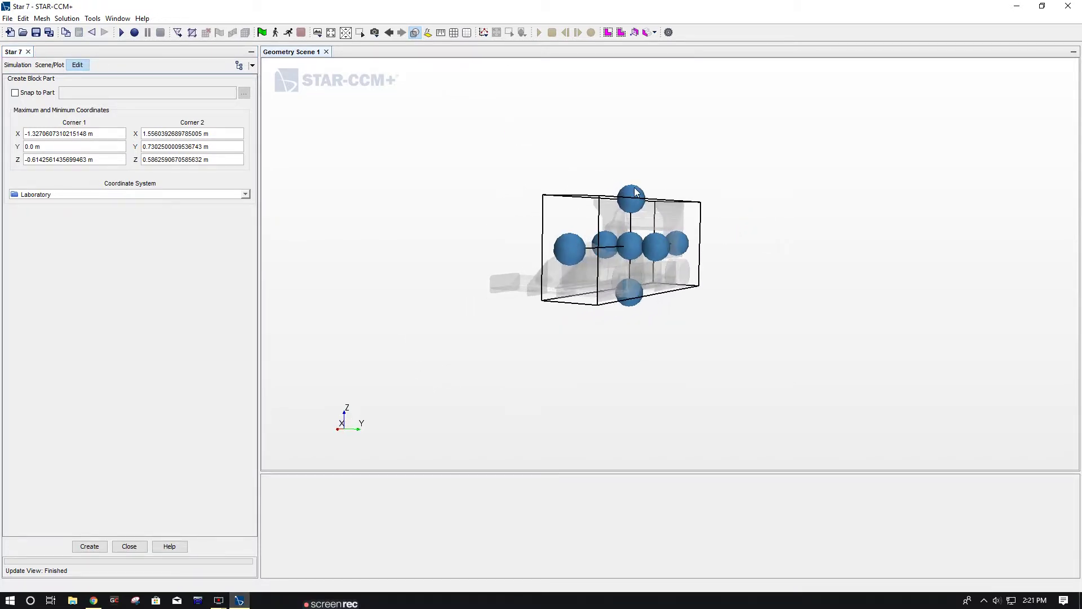
{"action": "left_click_drag", "start_coordinate": [635, 192], "coordinate": [631, 119]}
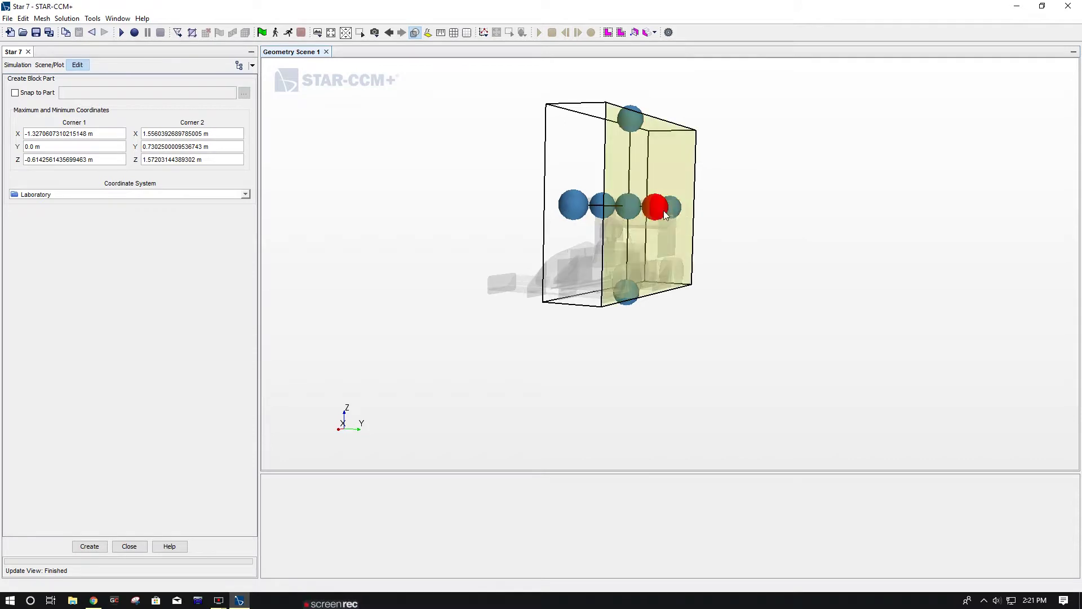
{"action": "left_click_drag", "start_coordinate": [666, 215], "coordinate": [817, 210]}
{"action": "left_click_drag", "start_coordinate": [676, 373], "coordinate": [589, 406]}
{"action": "scroll", "coordinate": [599, 394], "scroll_direction": "down", "scroll_amount": 3}
{"action": "left_click_drag", "start_coordinate": [691, 333], "coordinate": [899, 341]}
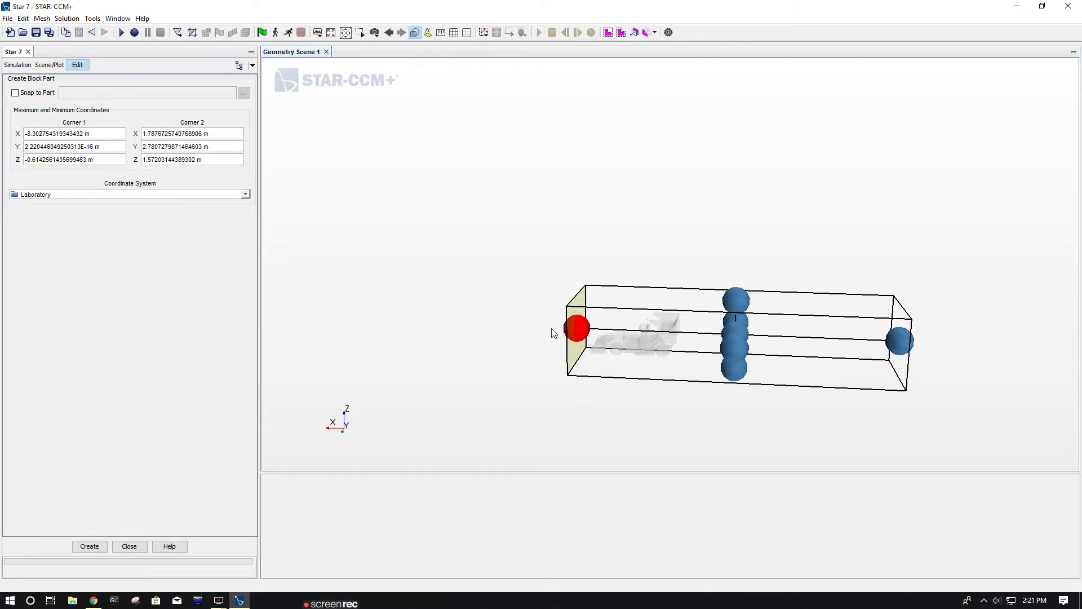
{"action": "left_click_drag", "start_coordinate": [572, 331], "coordinate": [245, 313]}
{"action": "left_click_drag", "start_coordinate": [563, 287], "coordinate": [563, 40]}
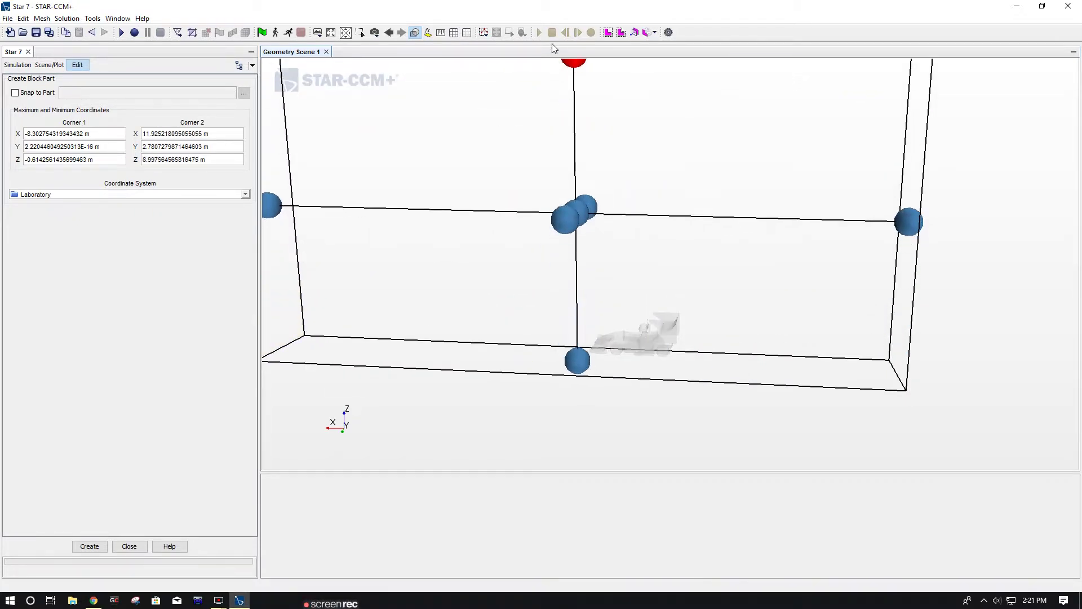
{"action": "scroll", "coordinate": [592, 287], "scroll_direction": "down", "scroll_amount": 5}
{"action": "left_click_drag", "start_coordinate": [709, 275], "coordinate": [930, 265]}
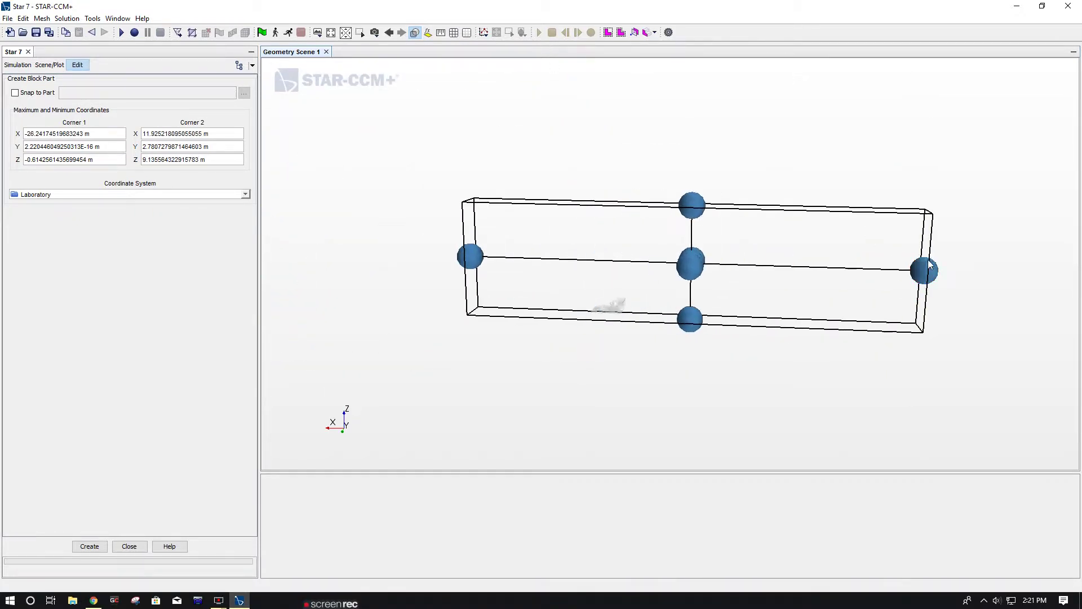
{"action": "left_click_drag", "start_coordinate": [673, 200], "coordinate": [664, 155]}
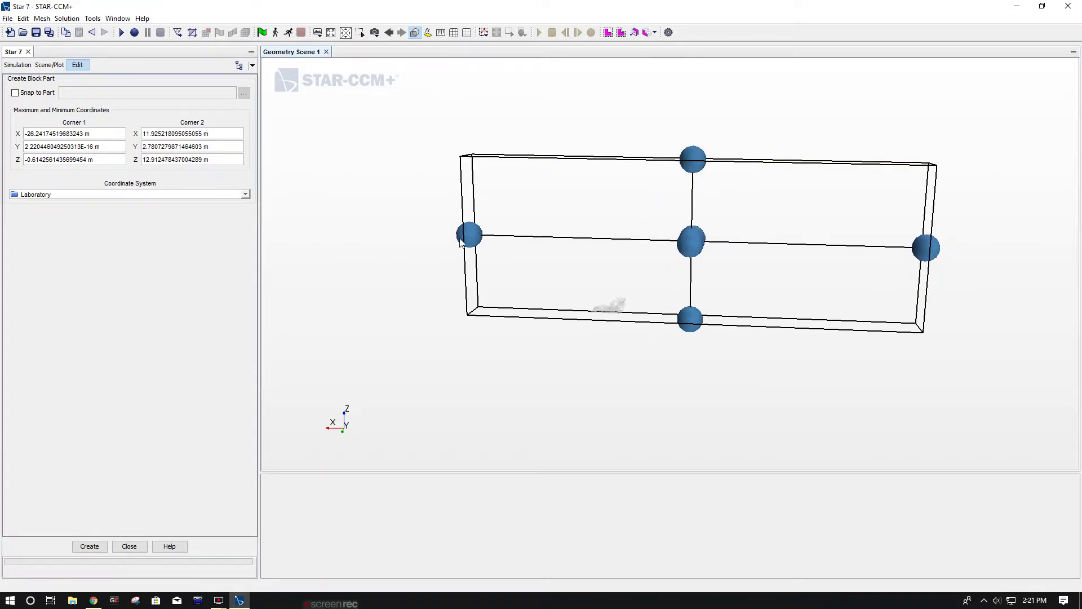
{"action": "left_click_drag", "start_coordinate": [461, 242], "coordinate": [377, 241]}
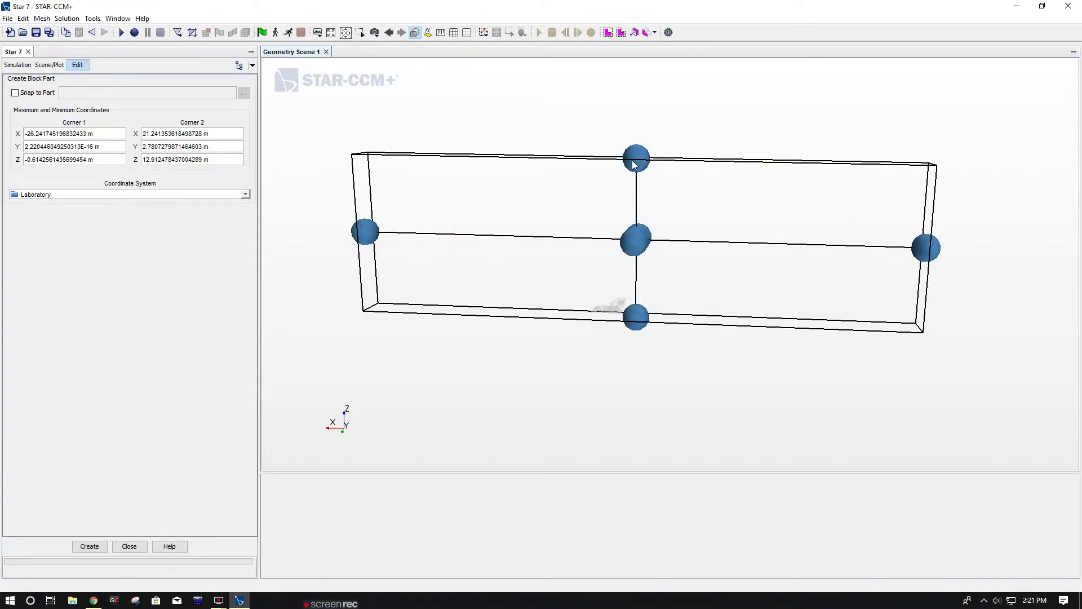
{"action": "left_click_drag", "start_coordinate": [633, 164], "coordinate": [636, 140]}
{"action": "left_click_drag", "start_coordinate": [939, 246], "coordinate": [958, 239]}
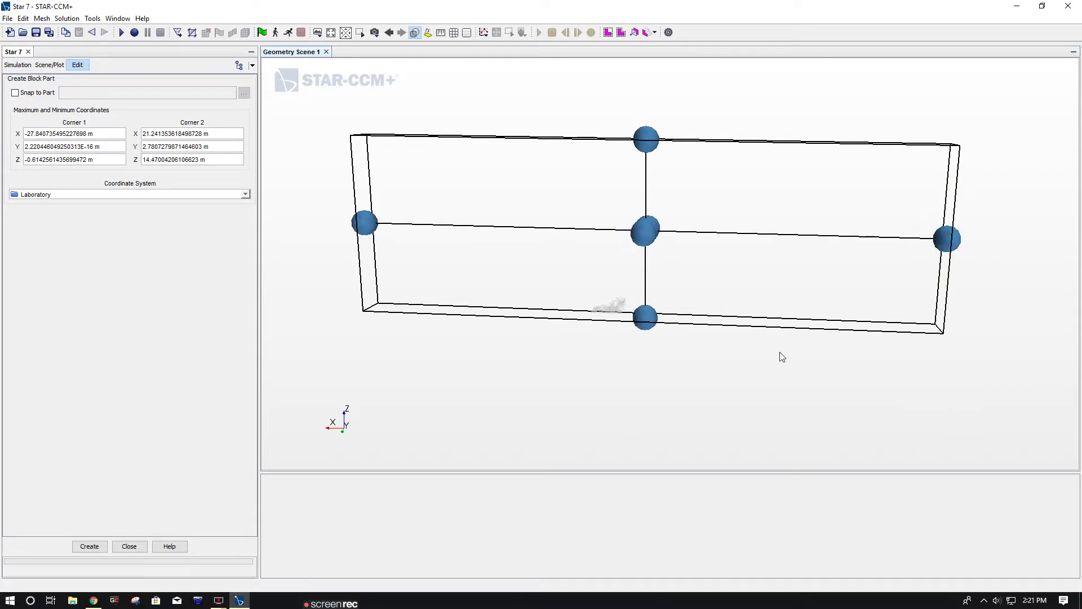
Stretch the block along Y to about 17.26 m, adjust Corner 1 Z, and create the block.
{"action": "left_click_drag", "start_coordinate": [777, 355], "coordinate": [897, 401]}
{"action": "left_click_drag", "start_coordinate": [870, 313], "coordinate": [977, 368]}
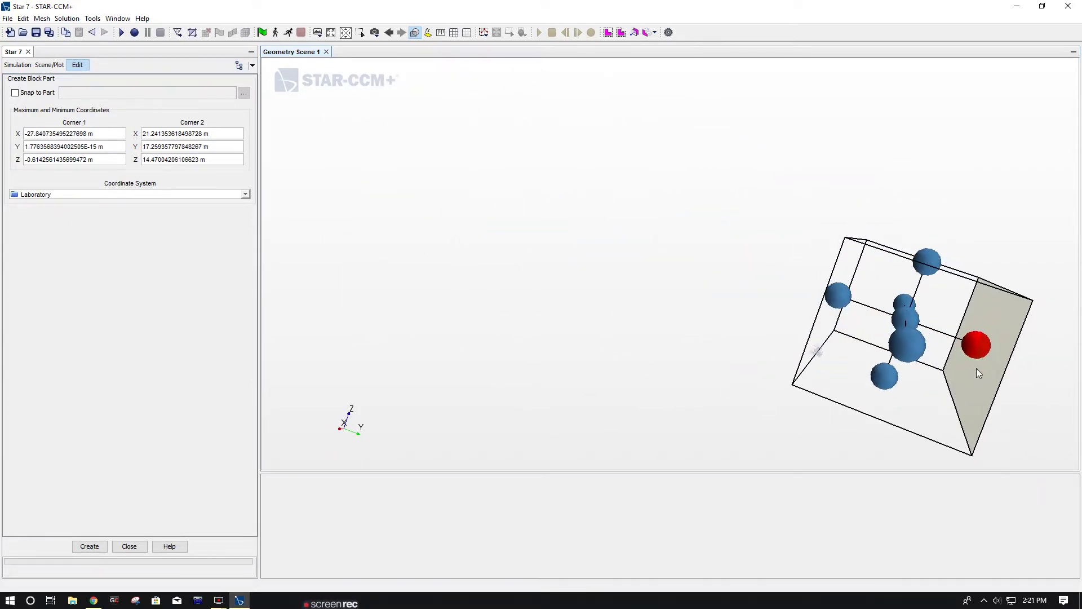
{"action": "key", "text": "ctrl+r"}
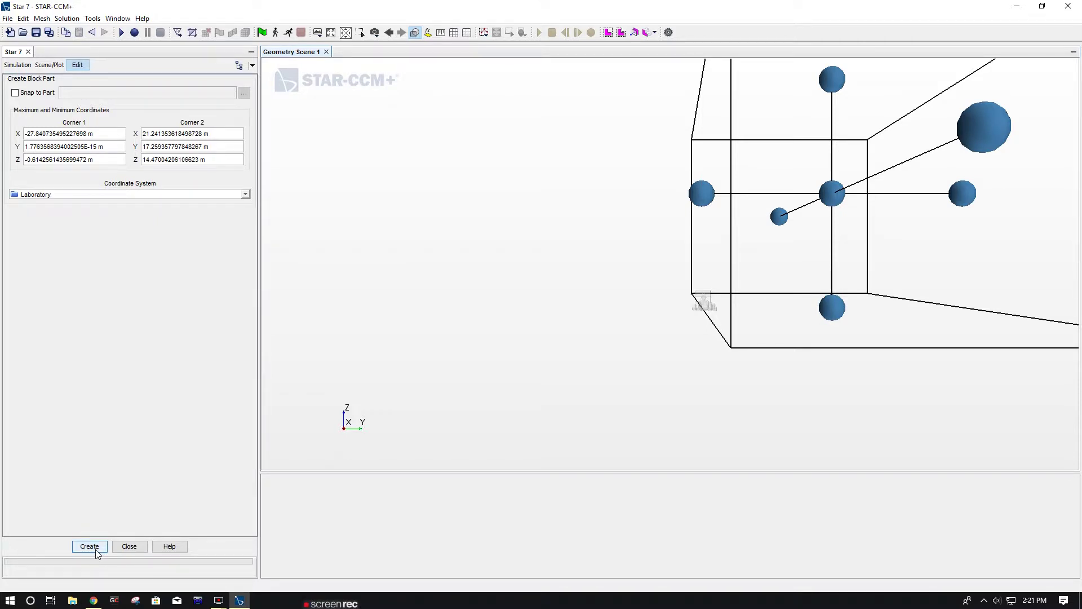
{"action": "scroll", "coordinate": [543, 383], "scroll_direction": "down", "scroll_amount": 3}
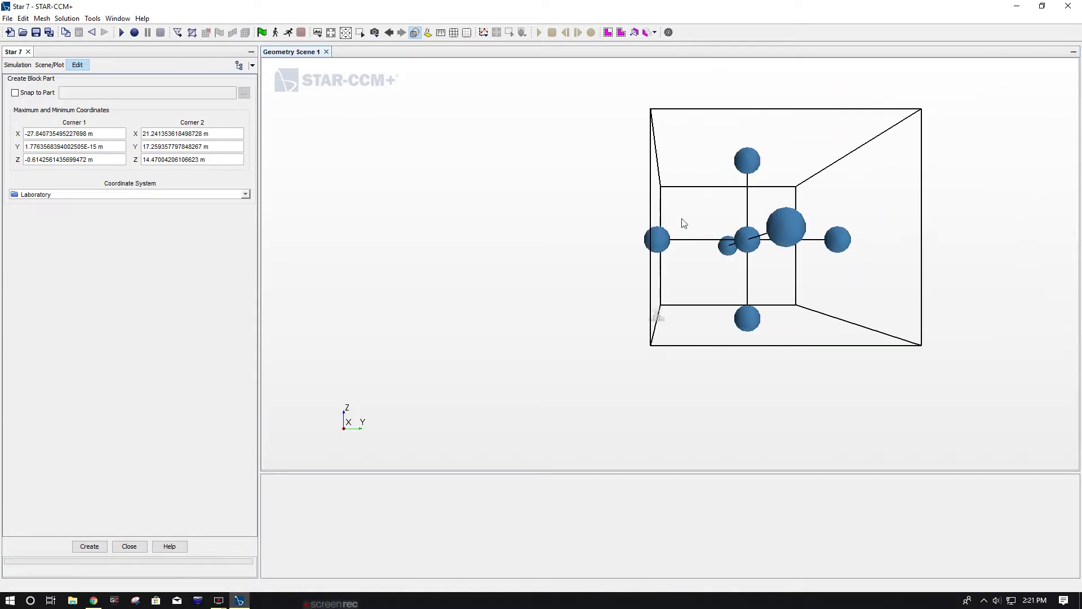
{"action": "left_click_drag", "start_coordinate": [752, 158], "coordinate": [750, 156]}
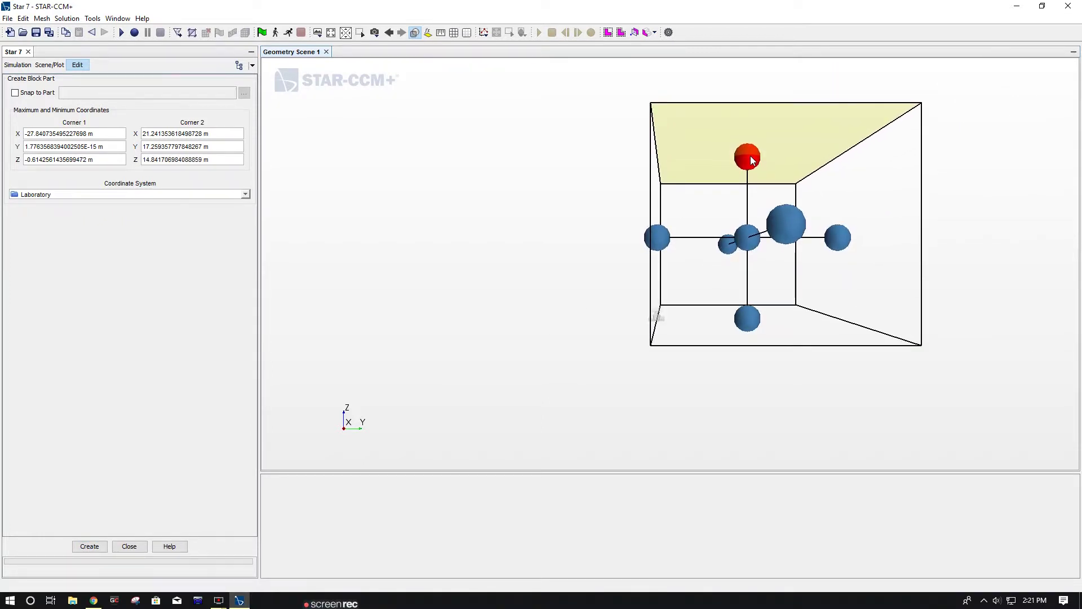
{"action": "double_click", "coordinate": [36, 162]}
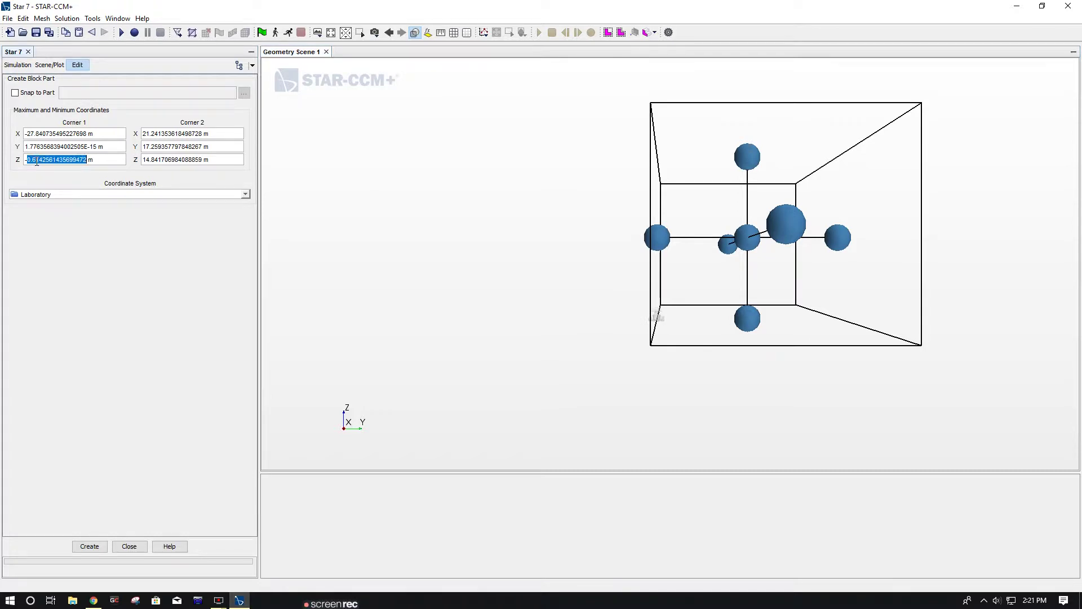
{"action": "left_click", "coordinate": [37, 162]}
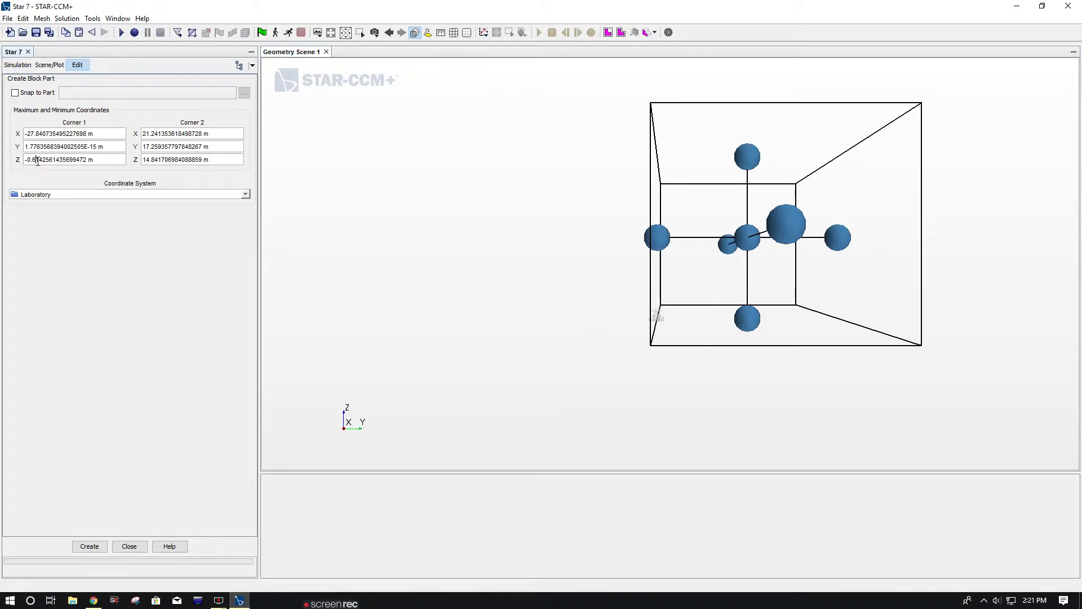
{"action": "left_click", "coordinate": [90, 550]}
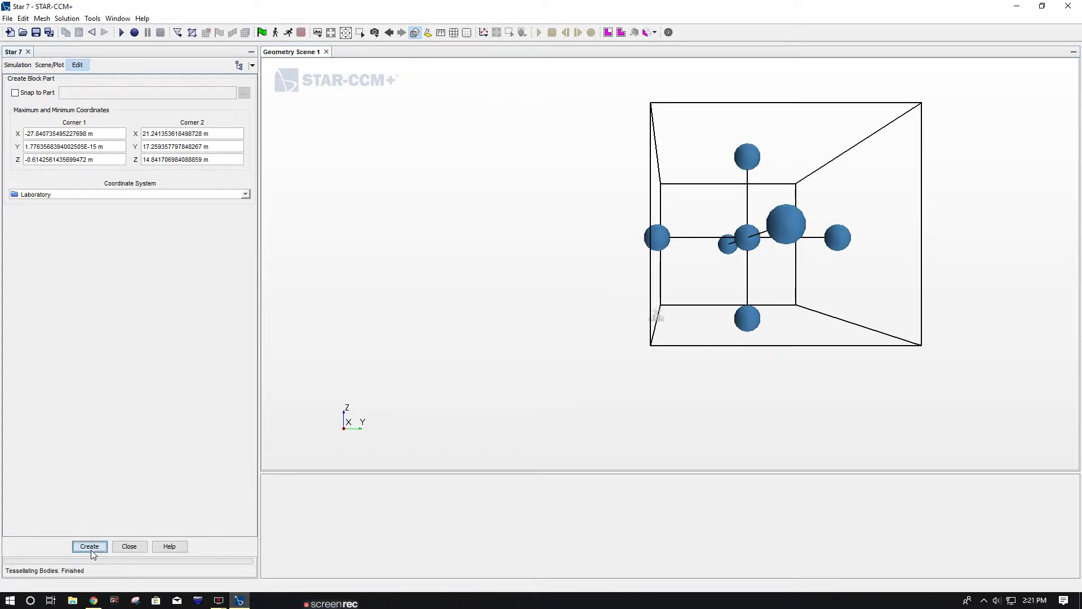
{"action": "left_click", "coordinate": [136, 546]}
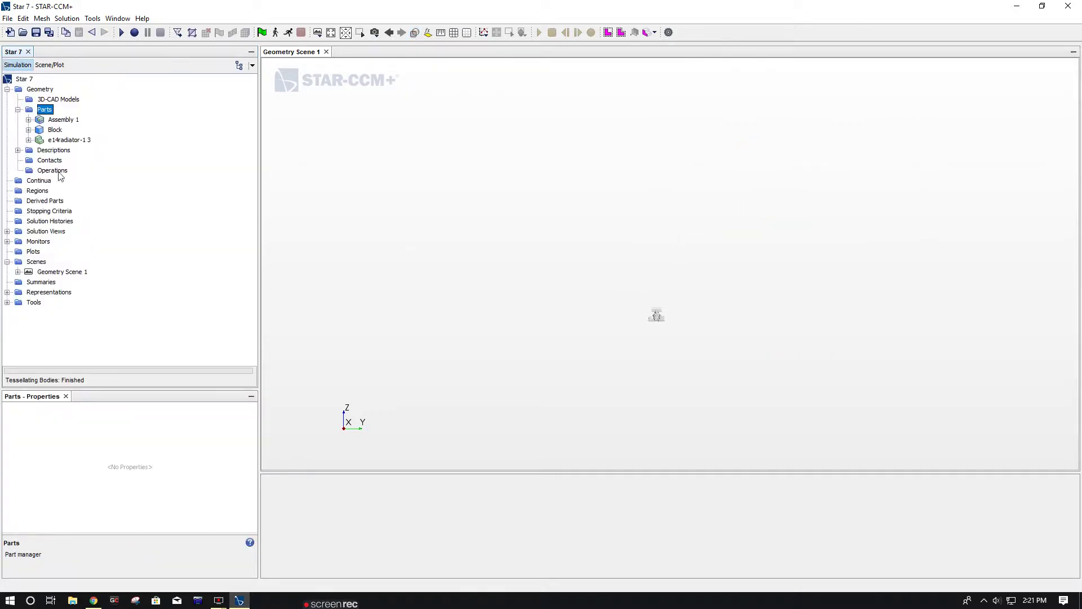
Display the Block part in the geometry scene and zoom out to see the tunnel around the car.
{"action": "left_click", "coordinate": [42, 129]}
{"action": "right_click", "coordinate": [450, 236]}
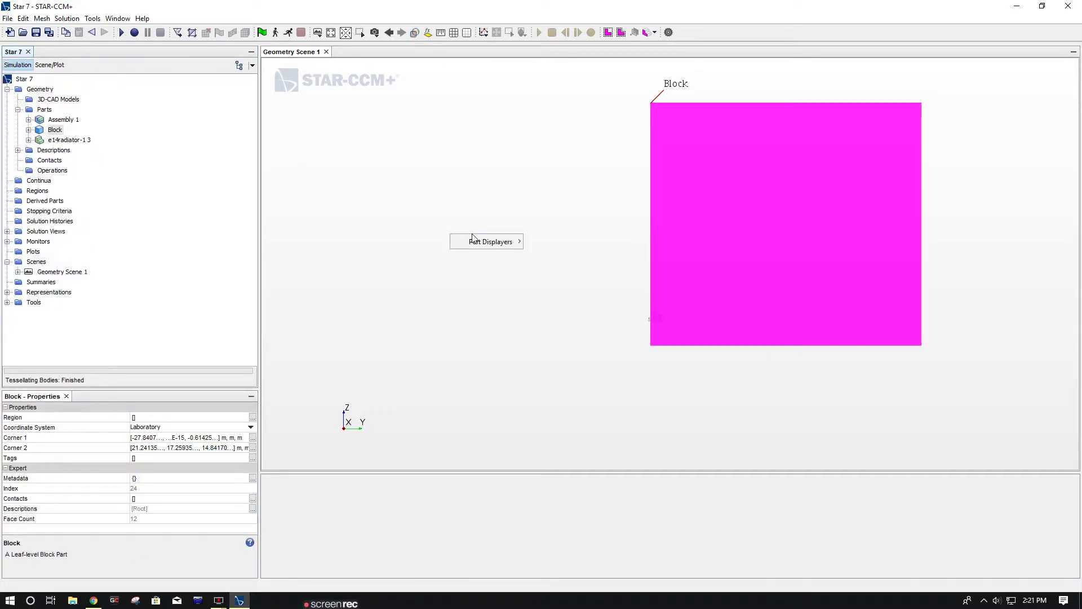
{"action": "mouse_move", "coordinate": [491, 242]}
{"action": "left_click", "coordinate": [561, 253]}
{"action": "left_click", "coordinate": [619, 310]}
{"action": "scroll", "coordinate": [665, 315], "scroll_direction": "up", "scroll_amount": 5}
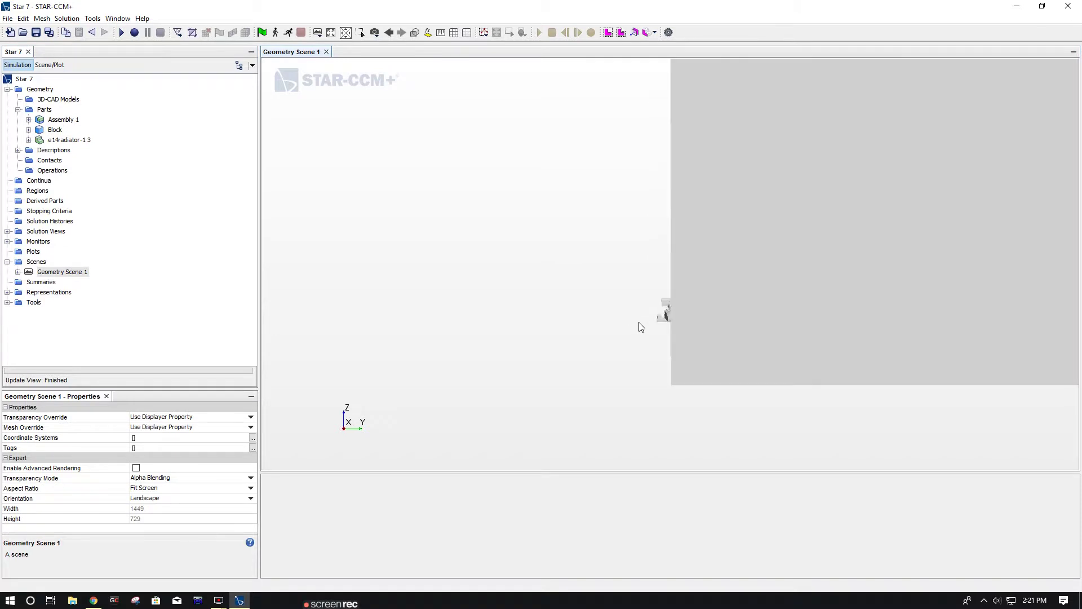
{"action": "scroll", "coordinate": [671, 327], "scroll_direction": "up", "scroll_amount": 4}
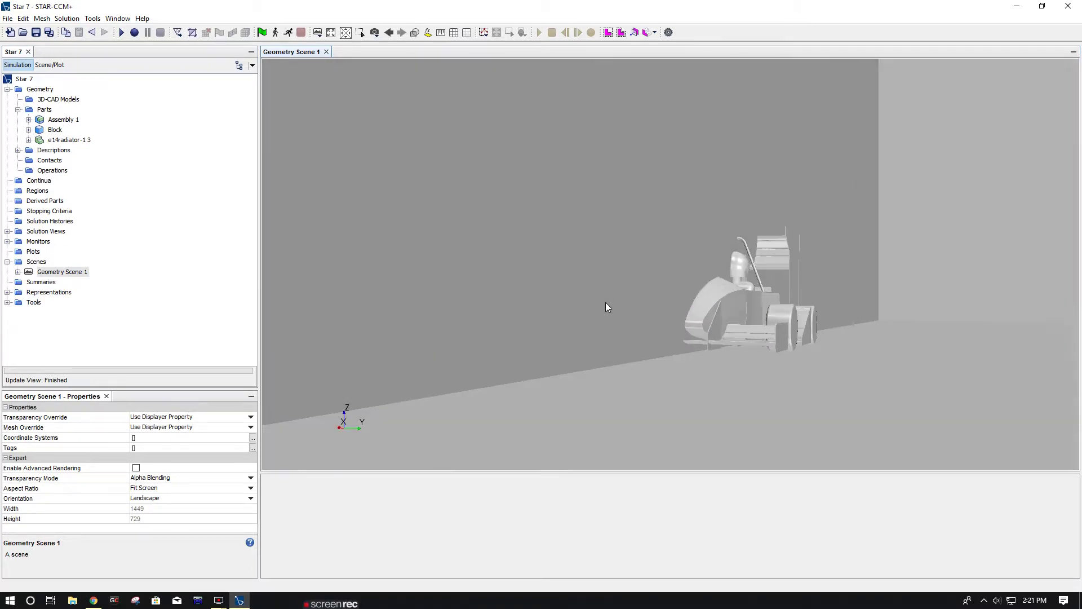
{"action": "scroll", "coordinate": [606, 306], "scroll_direction": "down", "scroll_amount": 4}
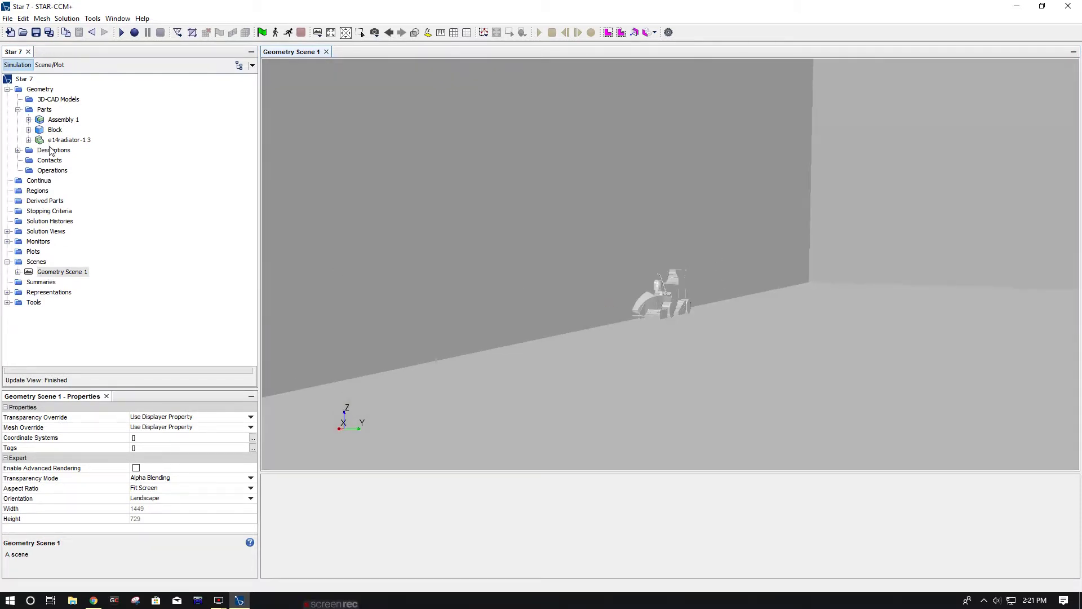
{"action": "mouse_move", "coordinate": [451, 182]}
{"action": "left_mouse_down"}
{"action": "mouse_move", "coordinate": [688, 328]}
{"action": "mouse_move", "coordinate": [652, 309]}
{"action": "mouse_move", "coordinate": [770, 299]}
{"action": "mouse_move", "coordinate": [541, 258]}
{"action": "mouse_move", "coordinate": [441, 218]}
{"action": "mouse_move", "coordinate": [488, 276]}
{"action": "mouse_move", "coordinate": [476, 282]}
{"action": "left_mouse_up"}
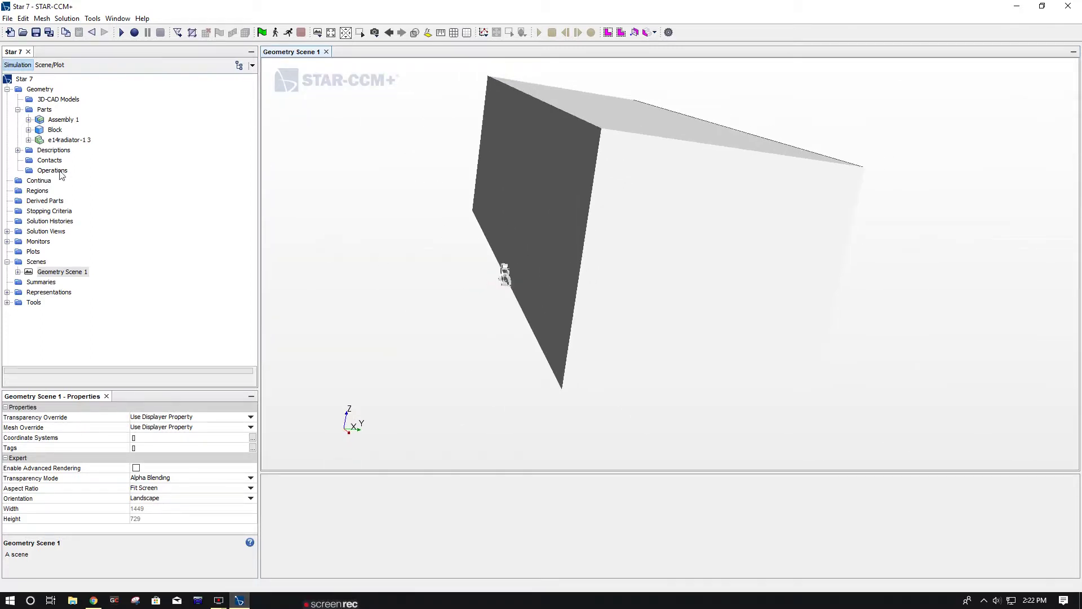
{"action": "right_click", "coordinate": [55, 129]}
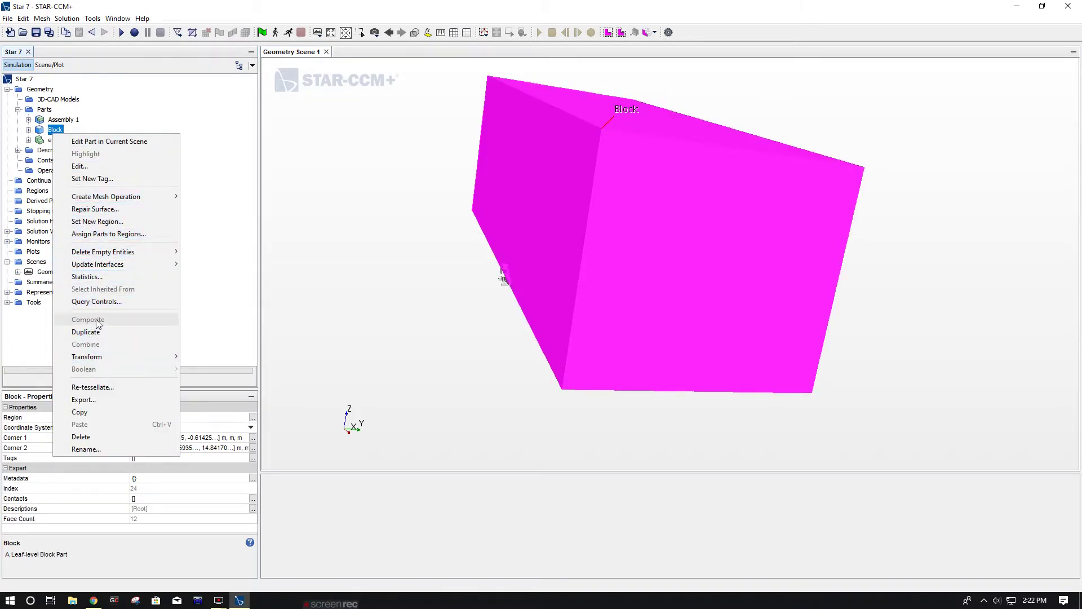
Split Block Surface by patch, creating Block inlet from front patch 2385.
{"action": "left_click", "coordinate": [28, 130]}
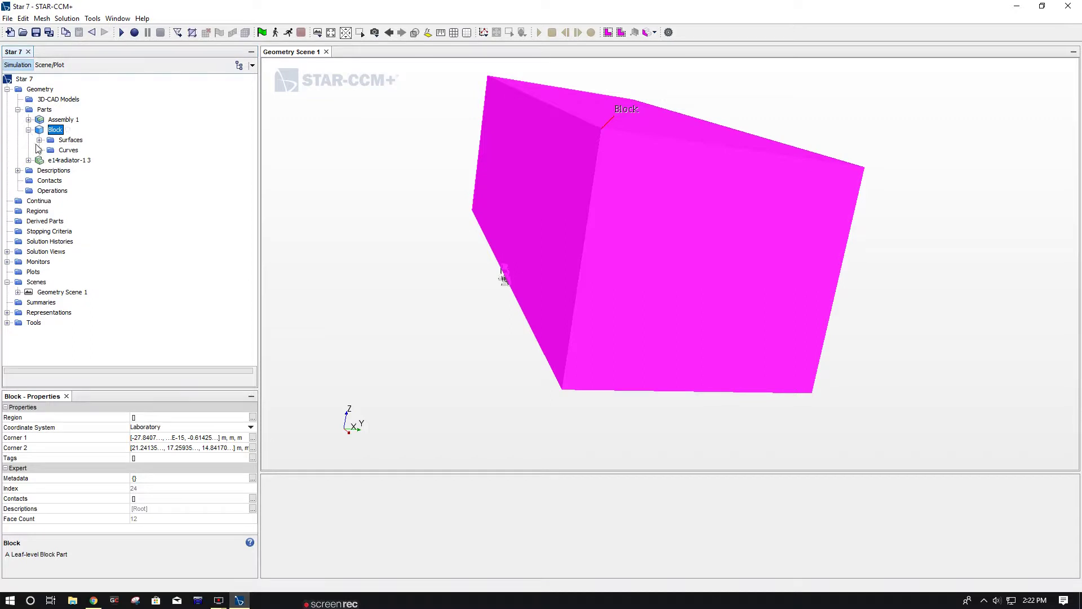
{"action": "left_click", "coordinate": [40, 140]}
{"action": "right_click", "coordinate": [83, 151]}
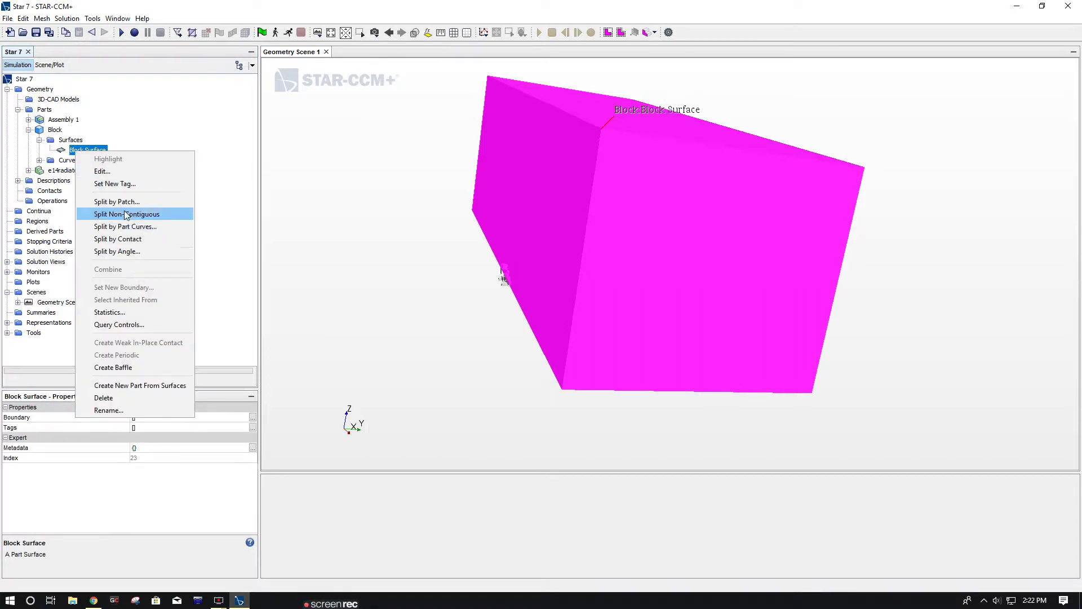
{"action": "left_click", "coordinate": [112, 198]}
{"action": "left_click", "coordinate": [708, 270]}
{"action": "left_click", "coordinate": [137, 296]}
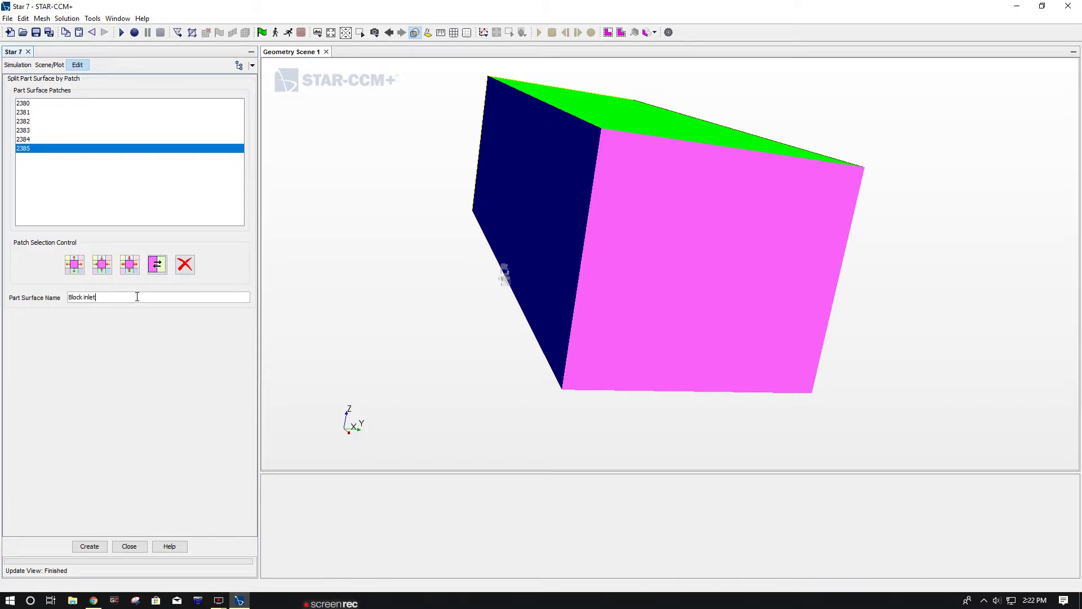
{"action": "left_click", "coordinate": [89, 546]}
Create Block outlet from patch 2382 and Block ground from patch 2384.
{"action": "left_click_drag", "start_coordinate": [400, 294], "coordinate": [569, 223]}
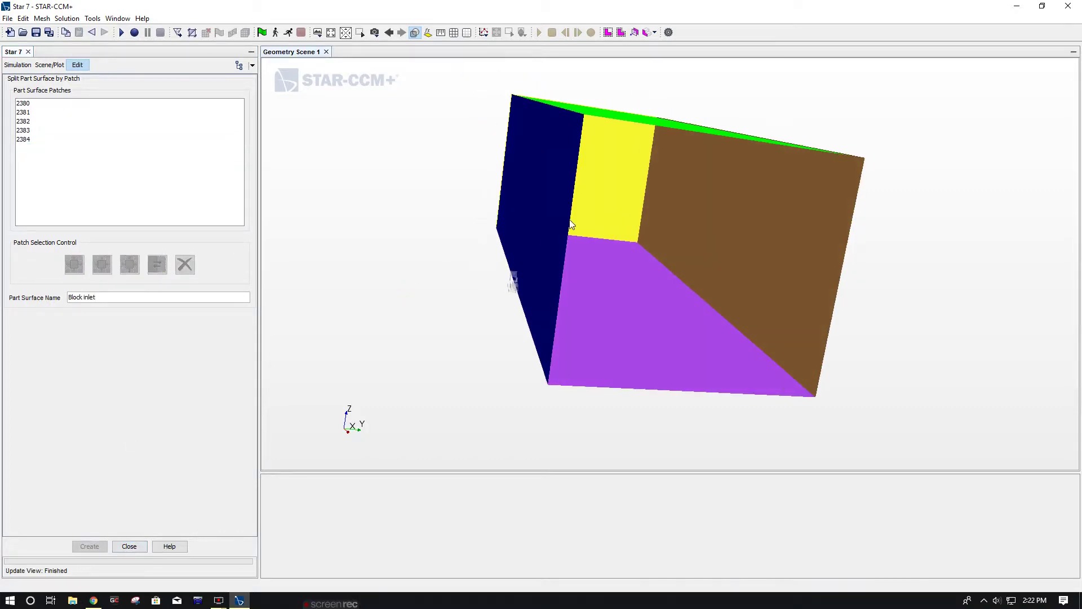
{"action": "left_click", "coordinate": [577, 224]}
{"action": "double_click", "coordinate": [110, 297]}
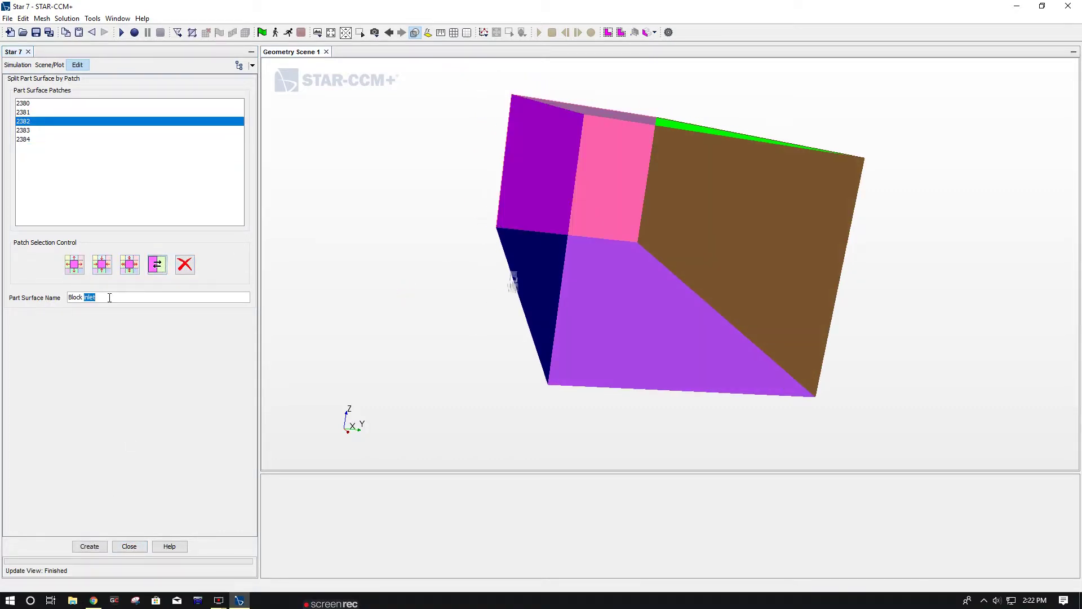
{"action": "left_click", "coordinate": [95, 546]}
{"action": "left_click", "coordinate": [578, 330]}
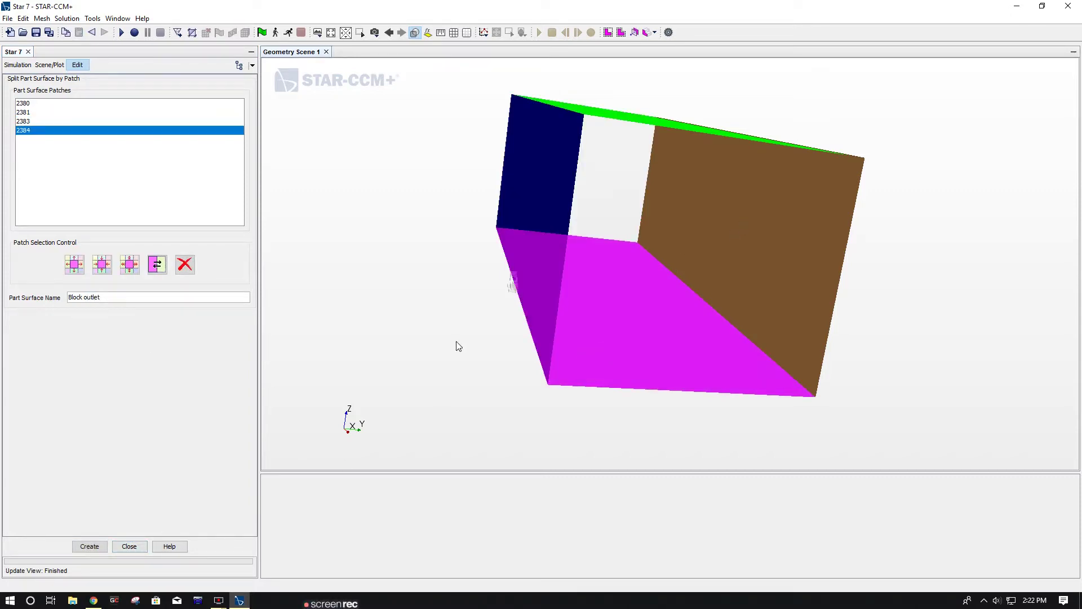
{"action": "double_click", "coordinate": [150, 301]}
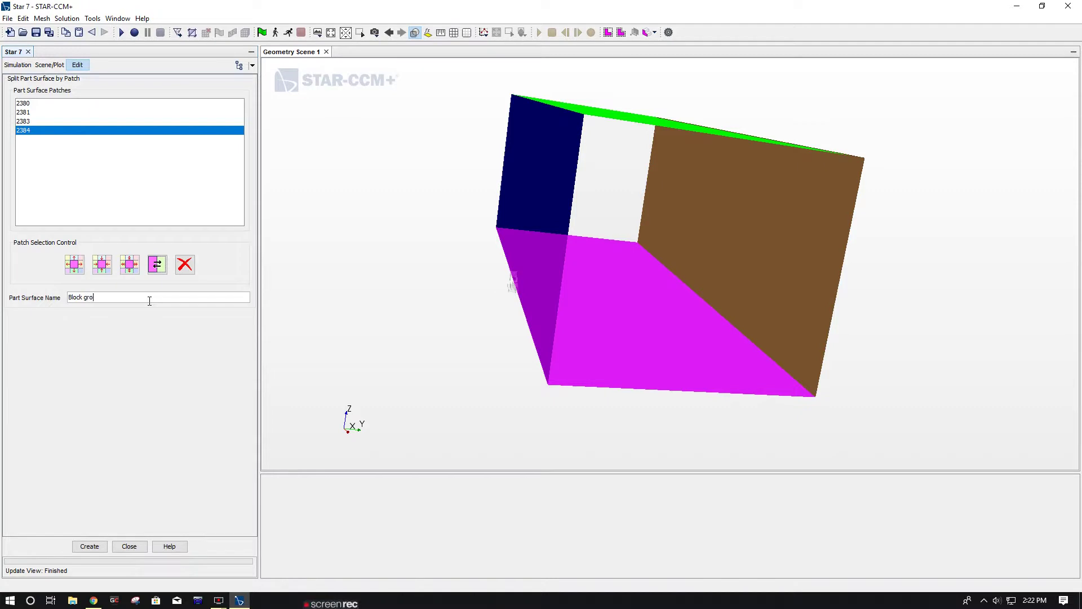
{"action": "left_click", "coordinate": [89, 547]}
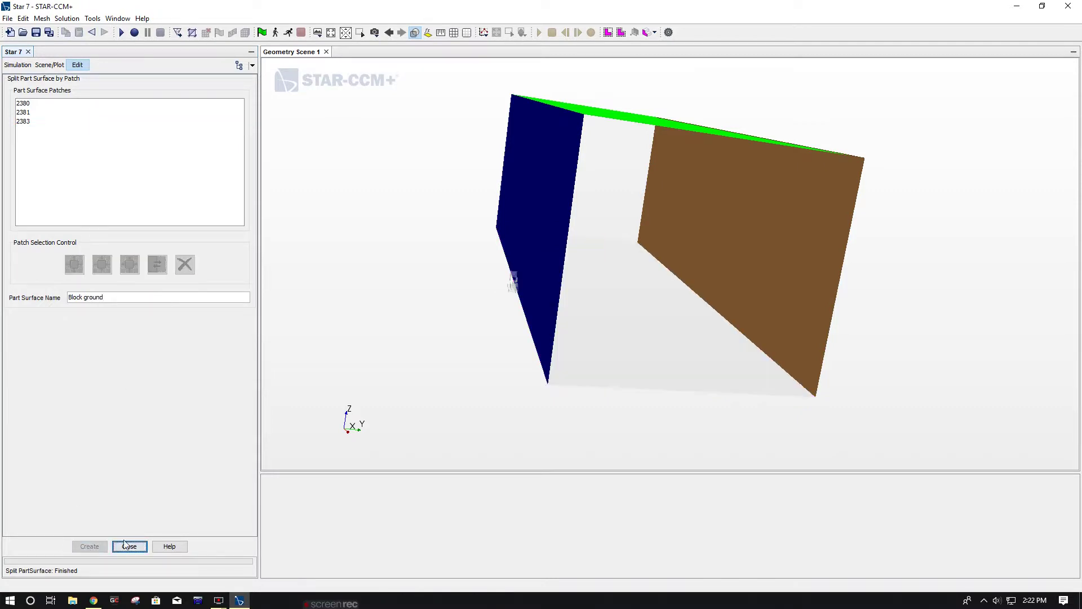
Rename the leftover Block Surface to sym planes and collapse the Block node.
{"action": "left_click", "coordinate": [129, 546]}
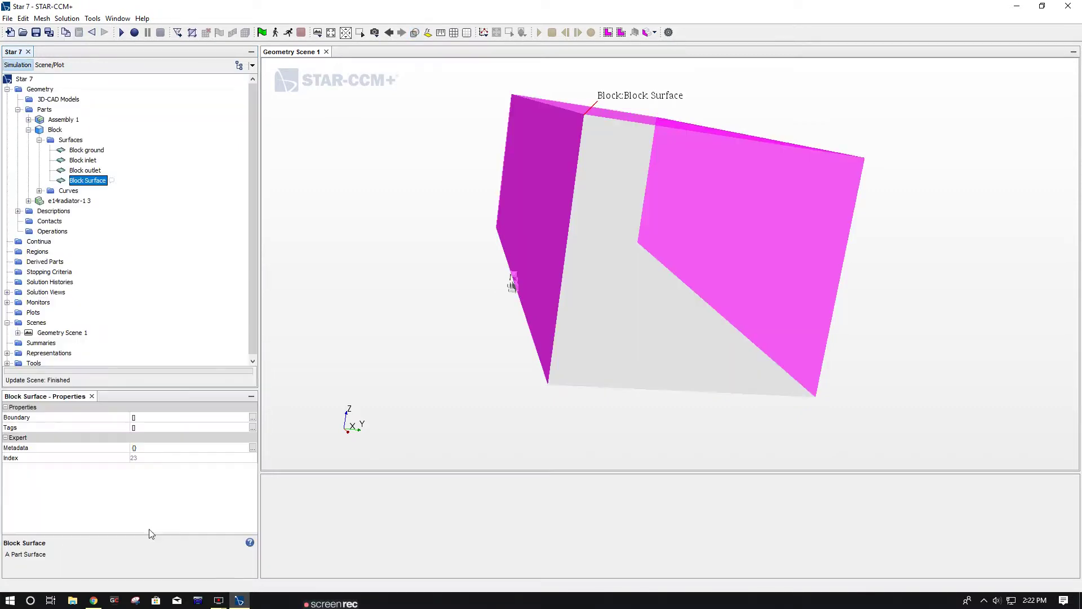
{"action": "right_click", "coordinate": [93, 182]}
{"action": "left_click", "coordinate": [137, 435]}
{"action": "type", "text": "sym planes"}
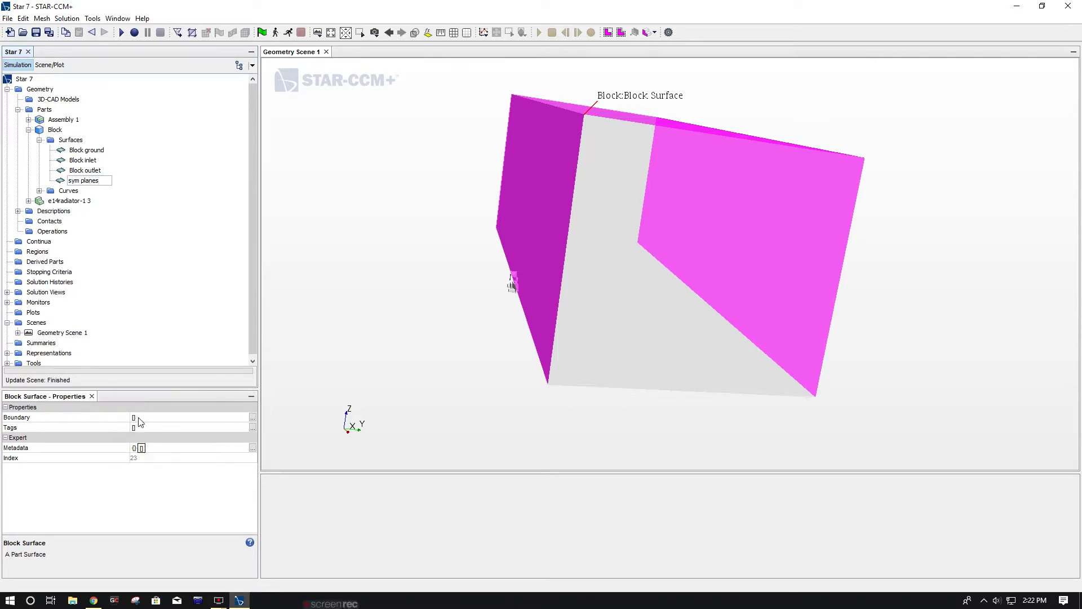
{"action": "key", "text": "Return"}
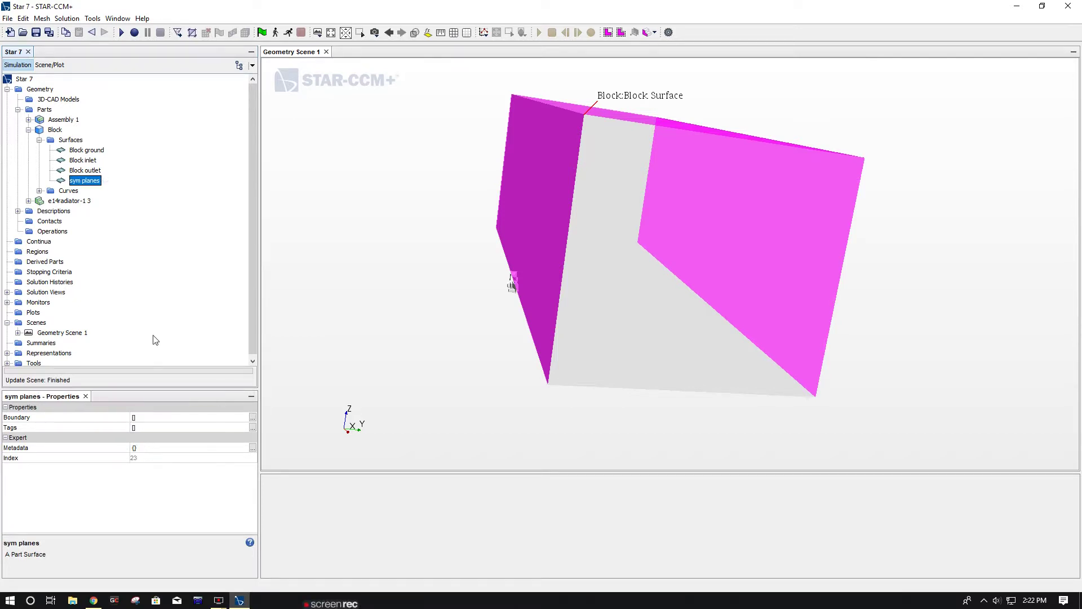
{"action": "left_click", "coordinate": [440, 236]}
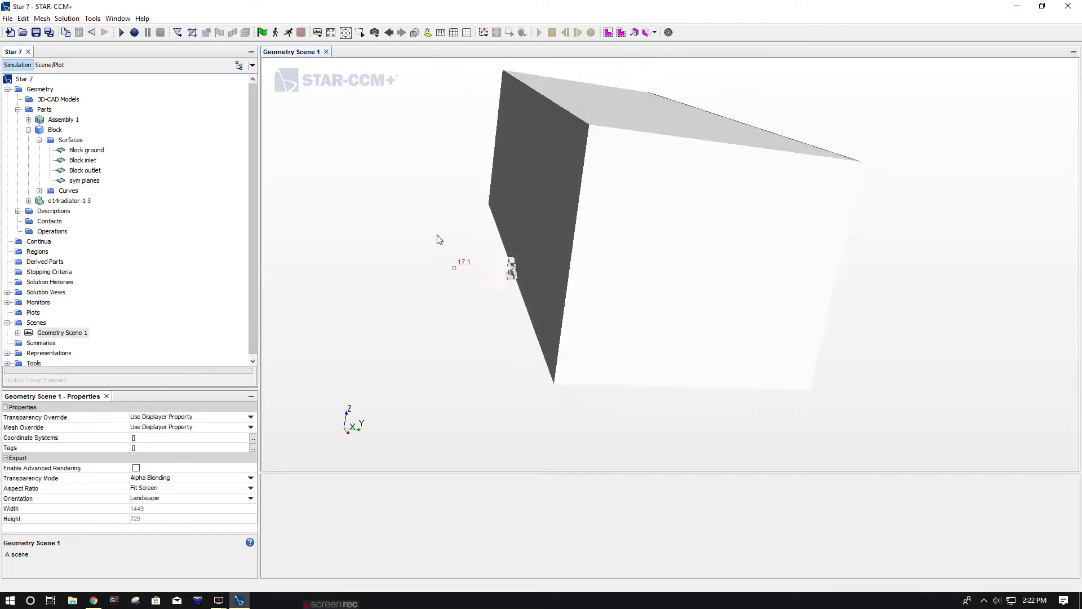
{"action": "left_click", "coordinate": [28, 130]}
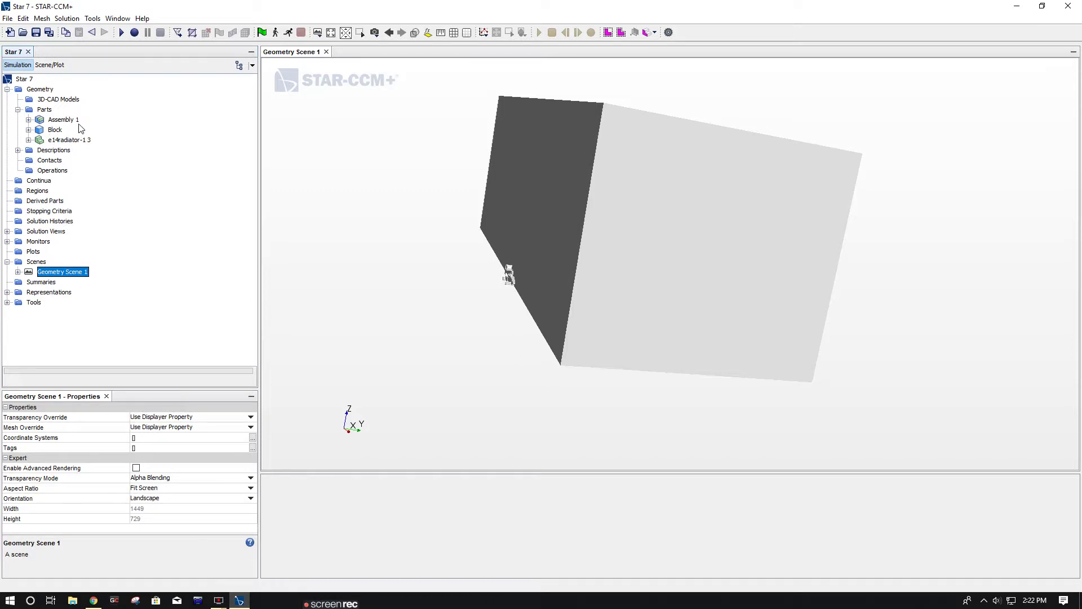
Unite the nine Assembly 1 parts, including wings, undertray, headrest, tires and v2.2 assem, into one part.
{"action": "right_click", "coordinate": [48, 173]}
{"action": "mouse_move", "coordinate": [80, 180]}
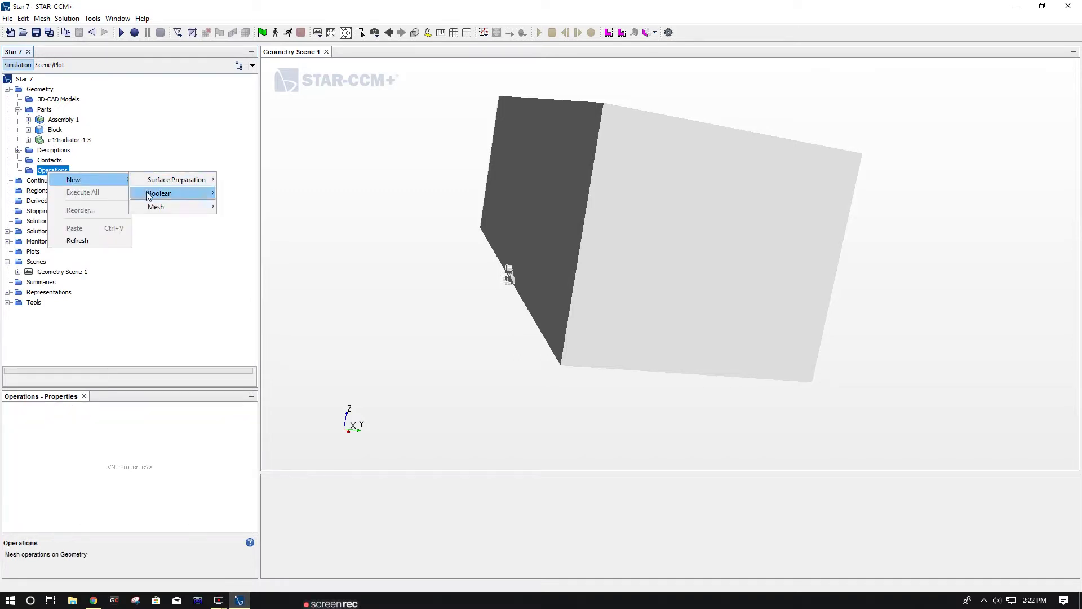
{"action": "mouse_move", "coordinate": [148, 193]}
{"action": "left_click", "coordinate": [239, 194]}
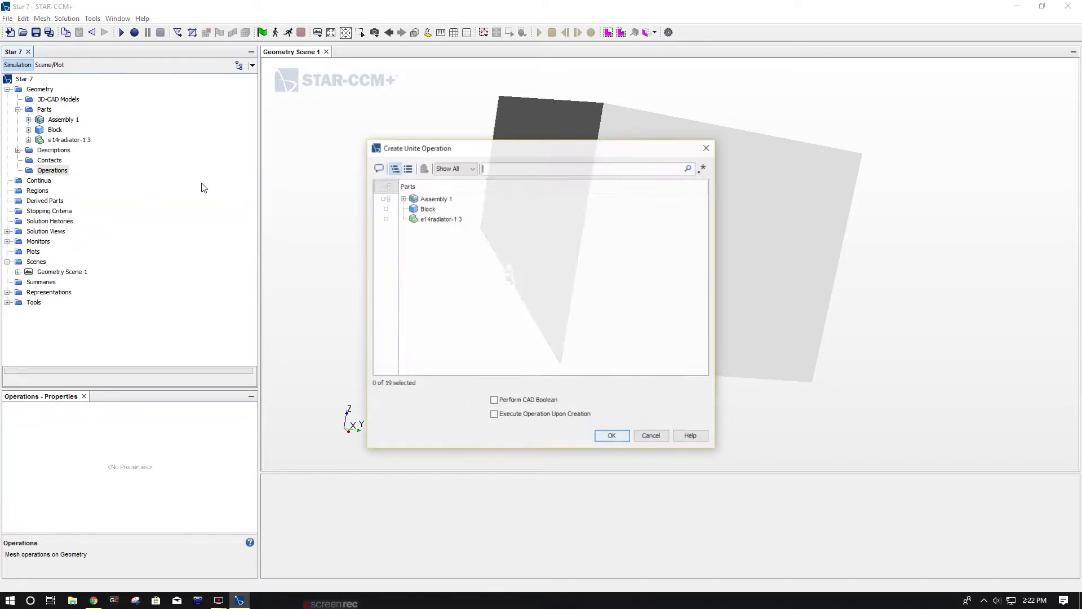
{"action": "left_click", "coordinate": [403, 198]}
{"action": "left_click", "coordinate": [445, 208]}
{"action": "left_click", "coordinate": [445, 219], "text": "ctrl"}
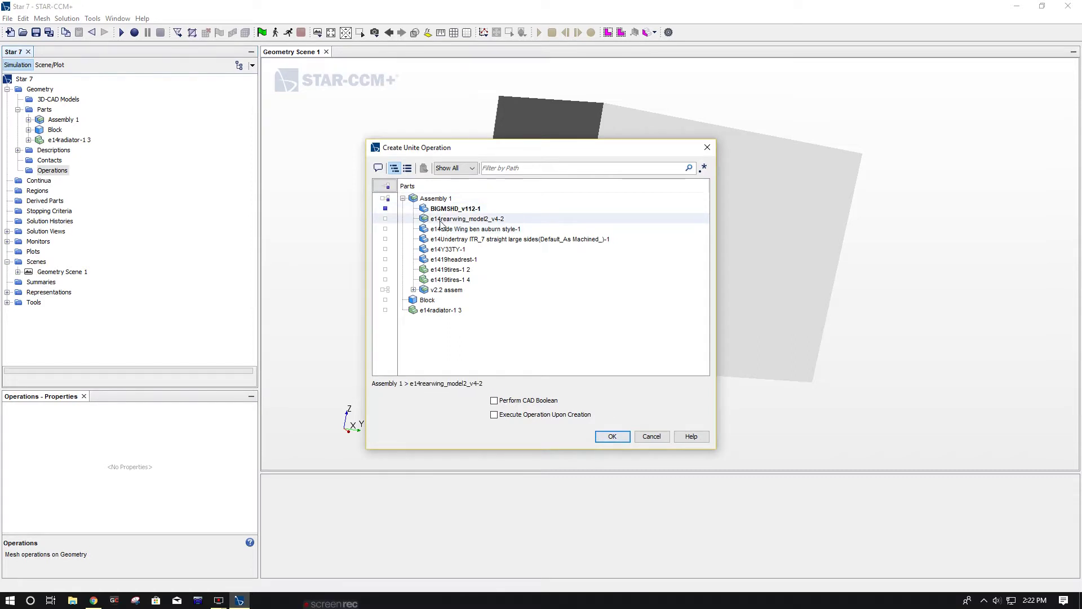
{"action": "left_click", "coordinate": [442, 229], "text": "ctrl"}
{"action": "left_click", "coordinate": [442, 239], "text": "ctrl"}
{"action": "left_click", "coordinate": [442, 249], "text": "ctrl"}
{"action": "left_click", "coordinate": [443, 259], "text": "ctrl"}
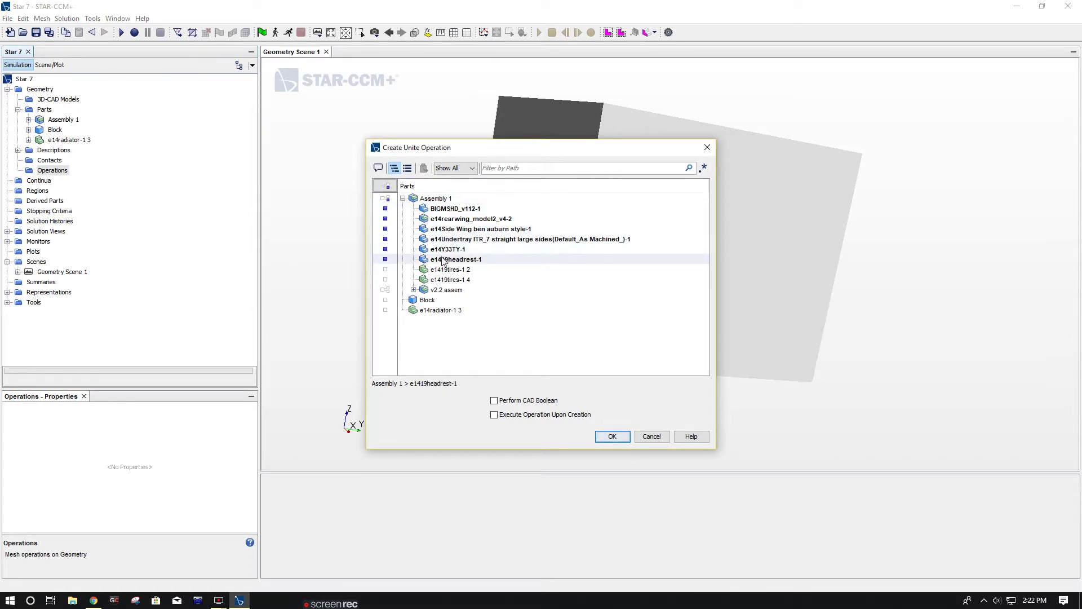
{"action": "left_click", "coordinate": [444, 269], "text": "ctrl"}
{"action": "left_click", "coordinate": [445, 279], "text": "ctrl"}
{"action": "left_click", "coordinate": [447, 290], "text": "ctrl"}
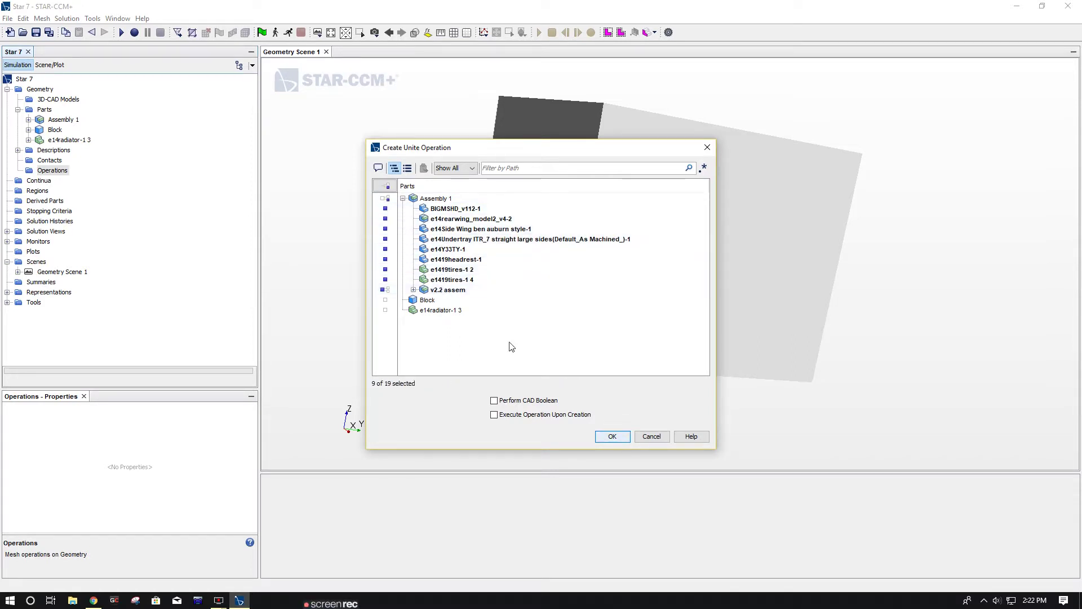
{"action": "left_click", "coordinate": [618, 437]}
Start a Subtract operation with Block, e14radiator-1 3 and Unite as its input parts.
{"action": "right_click", "coordinate": [59, 185]}
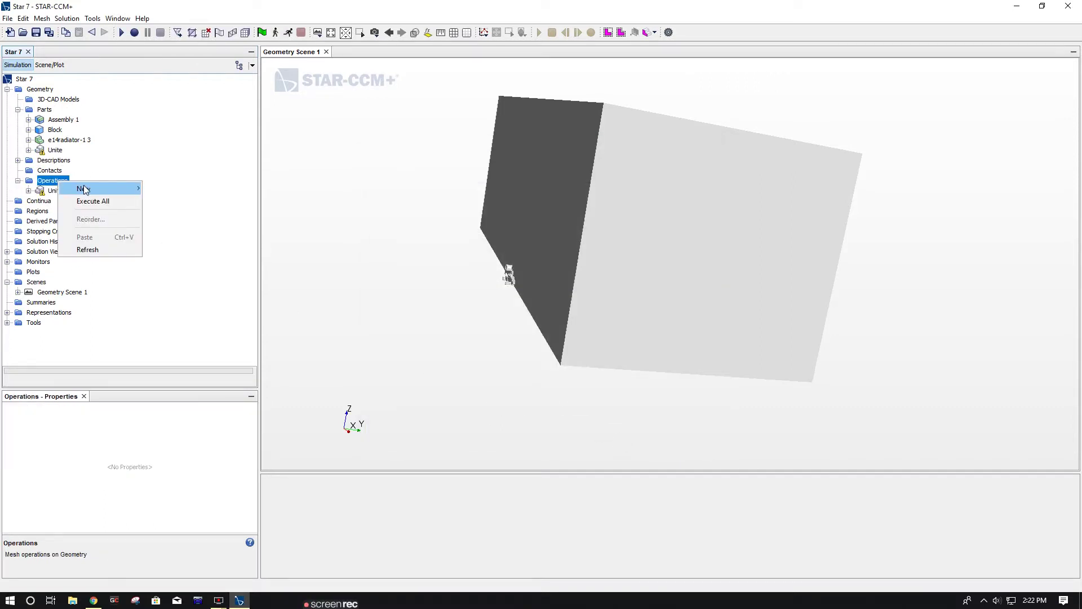
{"action": "mouse_move", "coordinate": [90, 186]}
{"action": "mouse_move", "coordinate": [170, 198]}
{"action": "left_click", "coordinate": [247, 213]}
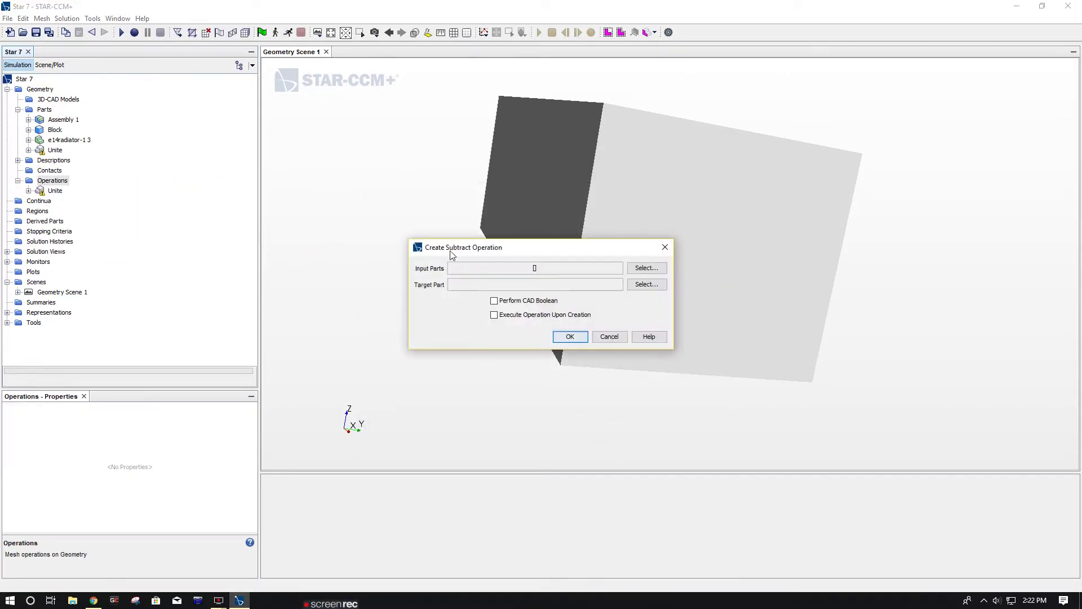
{"action": "left_click", "coordinate": [638, 272]}
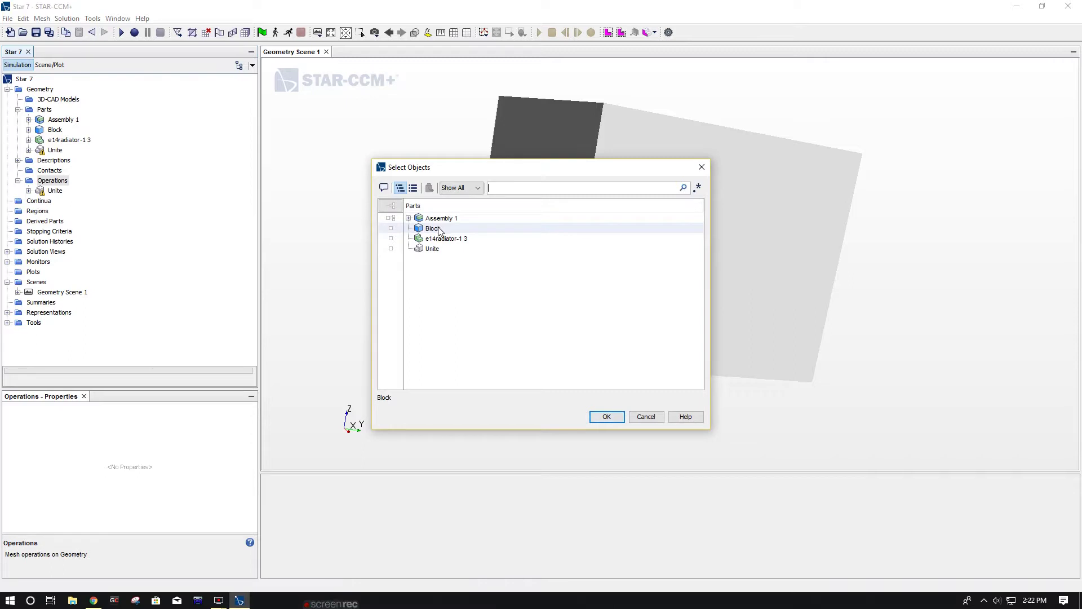
{"action": "left_click", "coordinate": [434, 228]}
{"action": "left_click", "coordinate": [446, 238]}
{"action": "left_click", "coordinate": [432, 249]}
{"action": "left_click", "coordinate": [606, 417]}
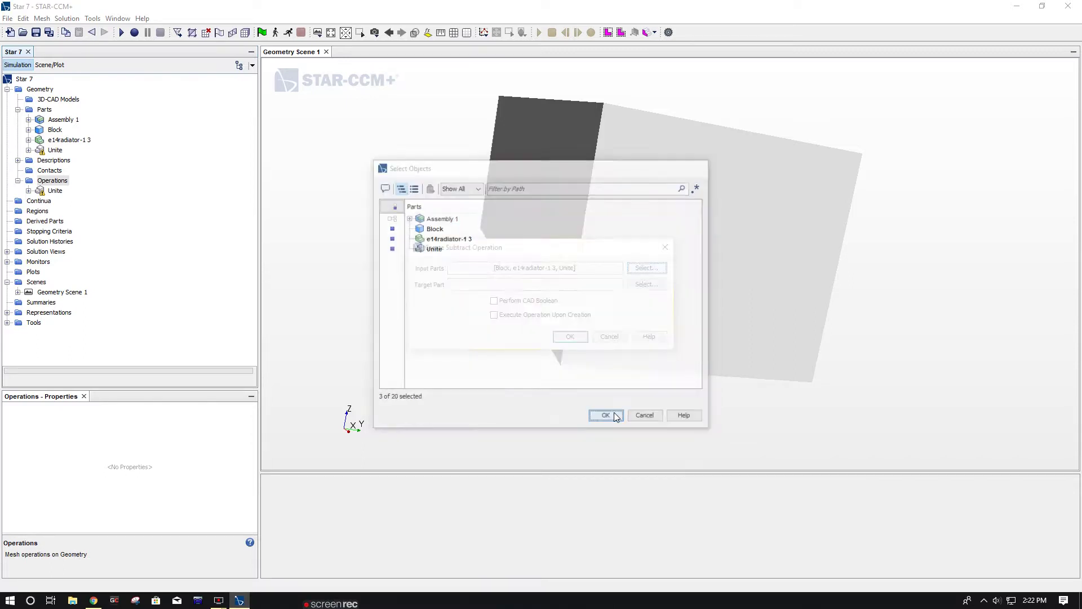
Make Block the subtraction target and create the Subtract operation.
{"action": "left_click", "coordinate": [638, 285]}
{"action": "left_click", "coordinate": [427, 223]}
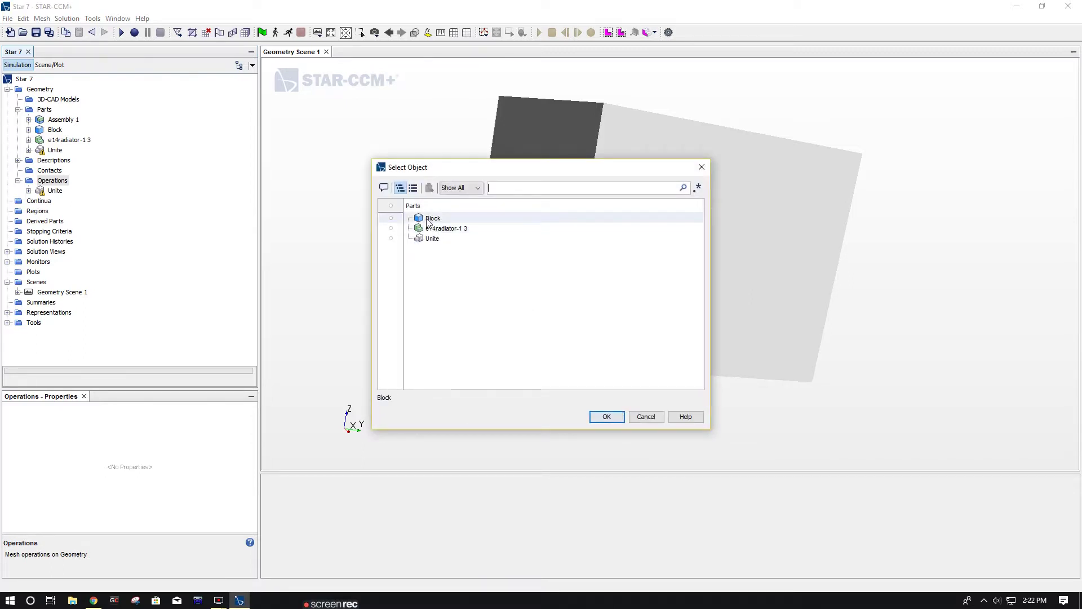
{"action": "left_click", "coordinate": [606, 417]}
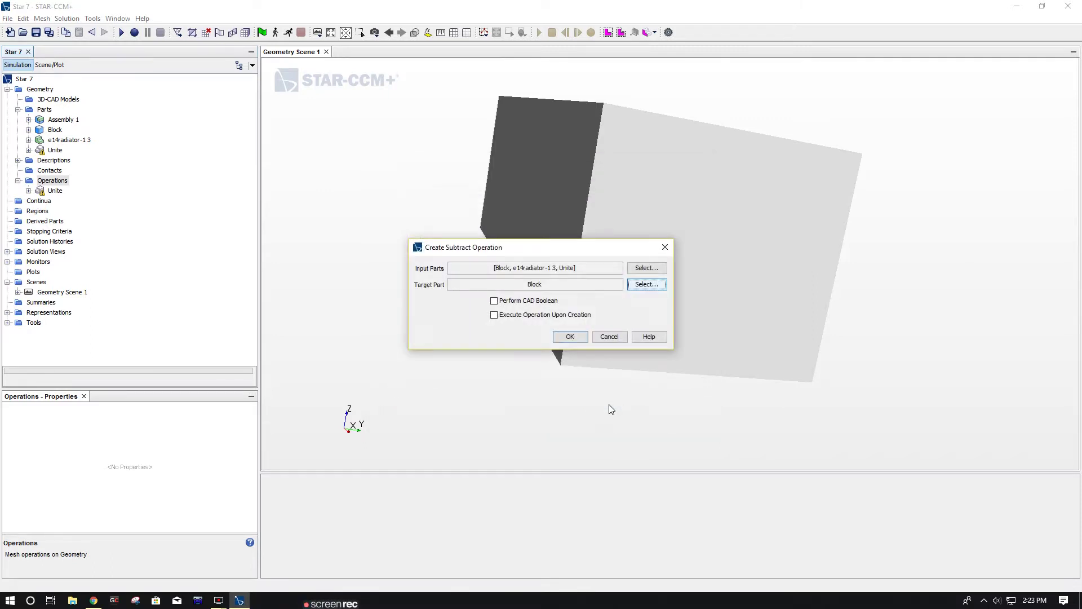
{"action": "left_click", "coordinate": [570, 336]}
{"action": "left_click_drag", "start_coordinate": [573, 334], "coordinate": [482, 270]}
Execute all geometry operations.
{"action": "scroll", "coordinate": [482, 270], "scroll_direction": "up", "scroll_amount": 6}
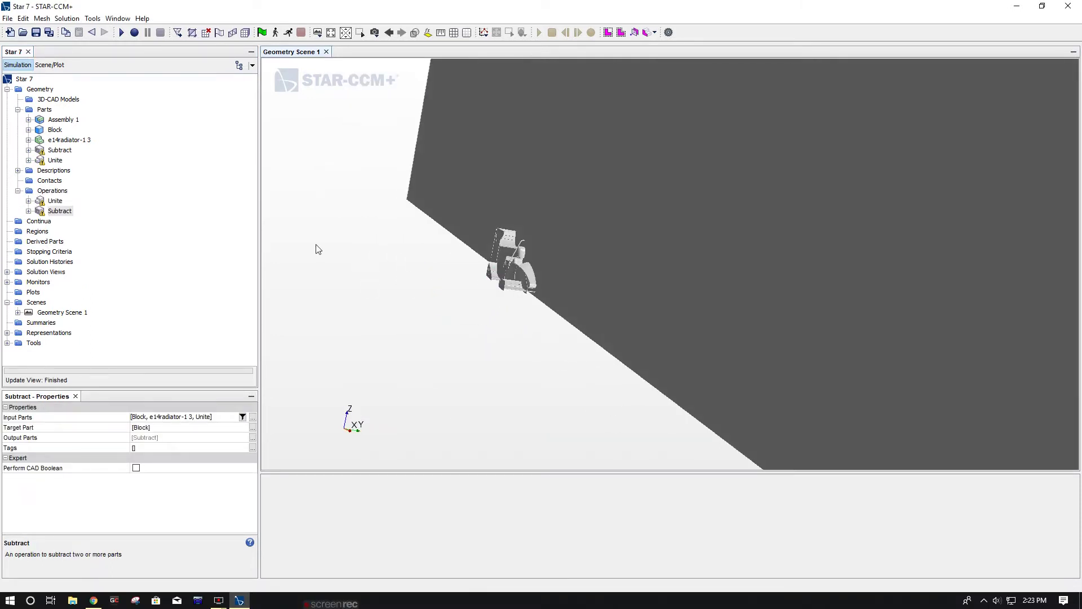
{"action": "right_click", "coordinate": [52, 191]}
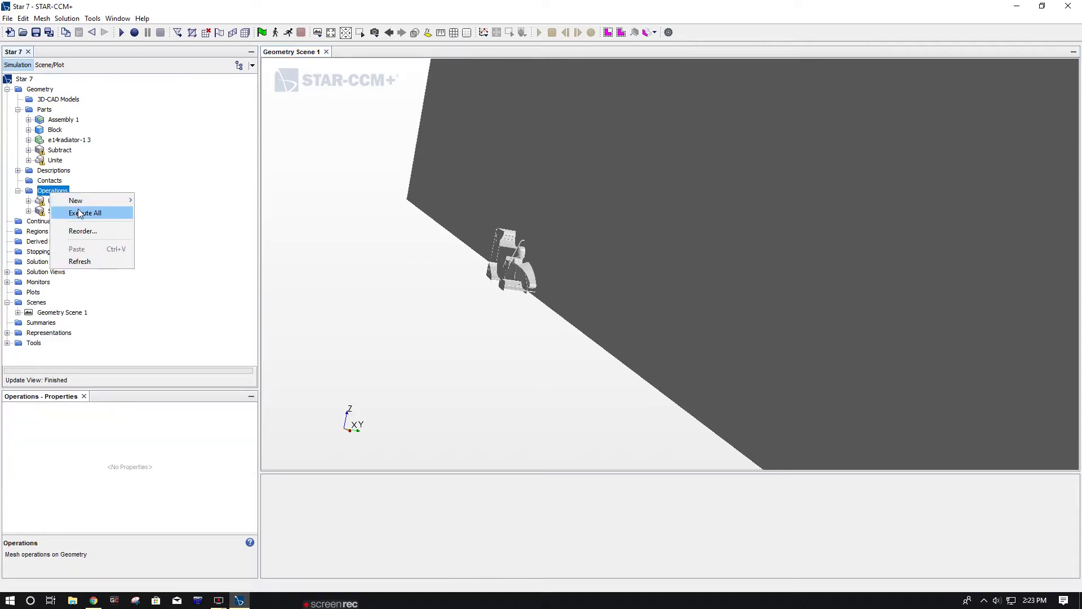
{"action": "left_click", "coordinate": [79, 213]}
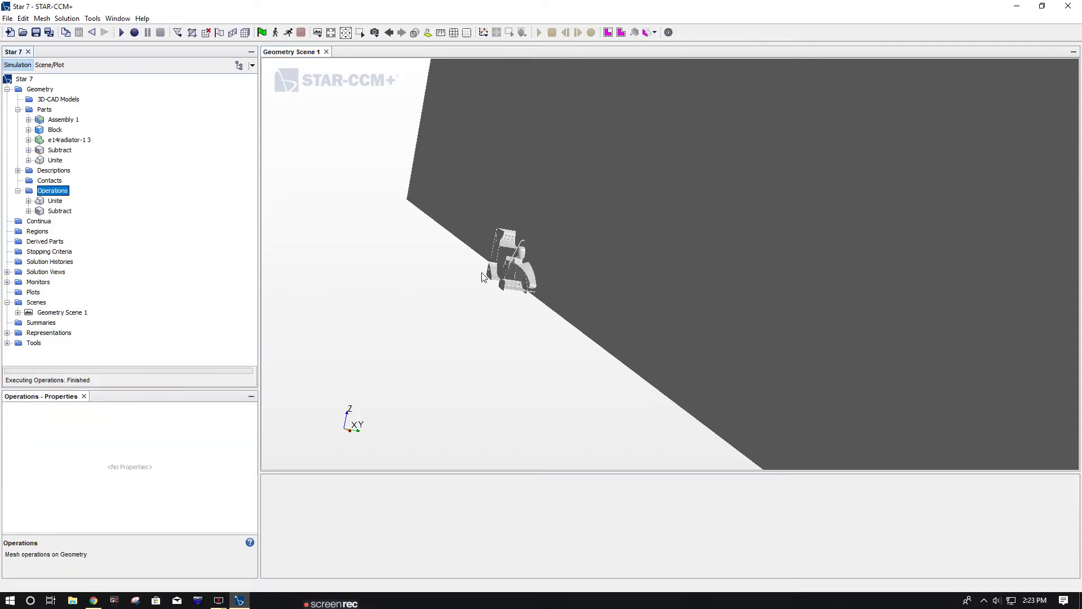
Inspect the resulting Unite and Subtract parts, viewing the car cavity inside the block.
{"action": "left_click", "coordinate": [55, 201]}
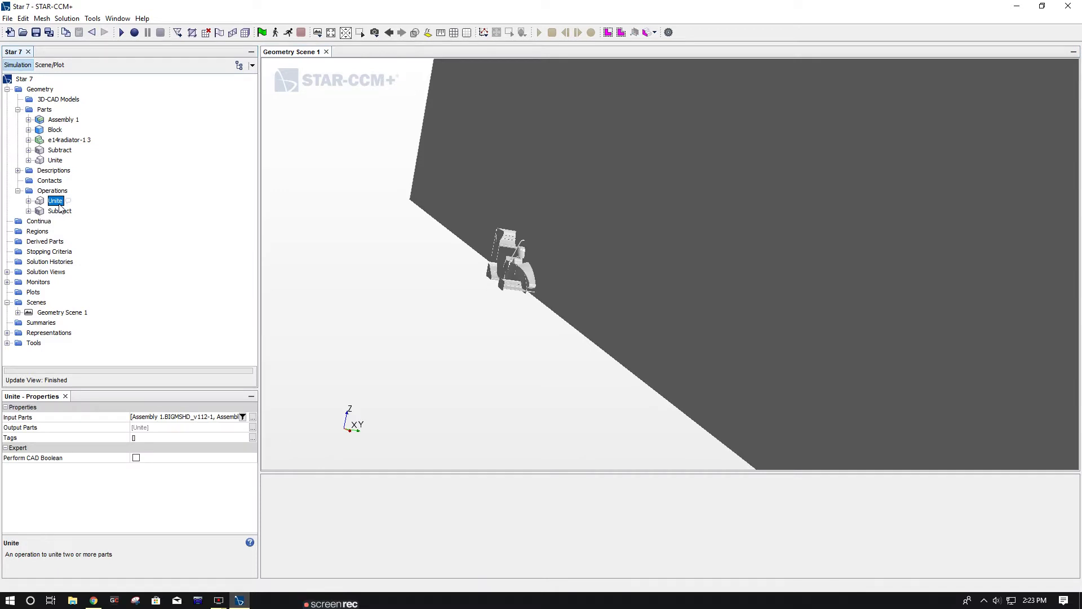
{"action": "left_click_drag", "start_coordinate": [425, 258], "coordinate": [344, 257]}
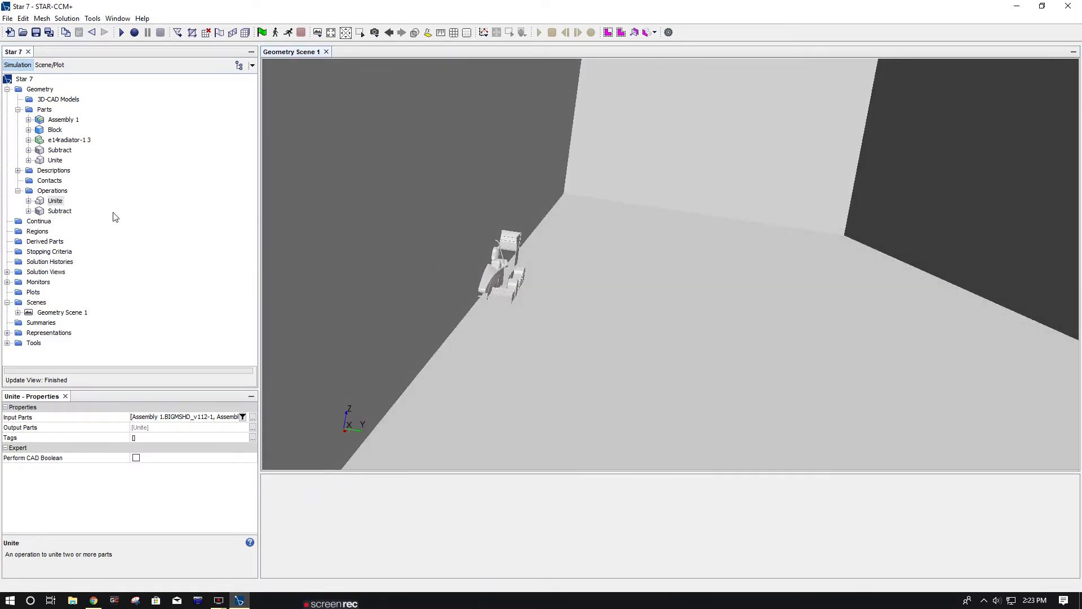
{"action": "left_click", "coordinate": [54, 202]}
{"action": "left_click", "coordinate": [54, 160]}
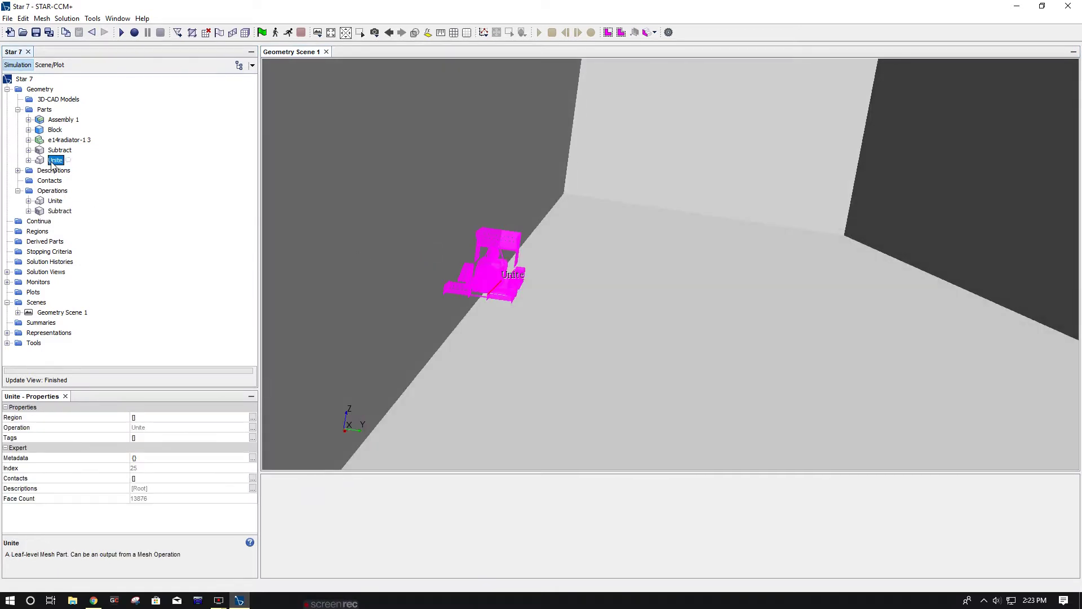
{"action": "left_click", "coordinate": [60, 151]}
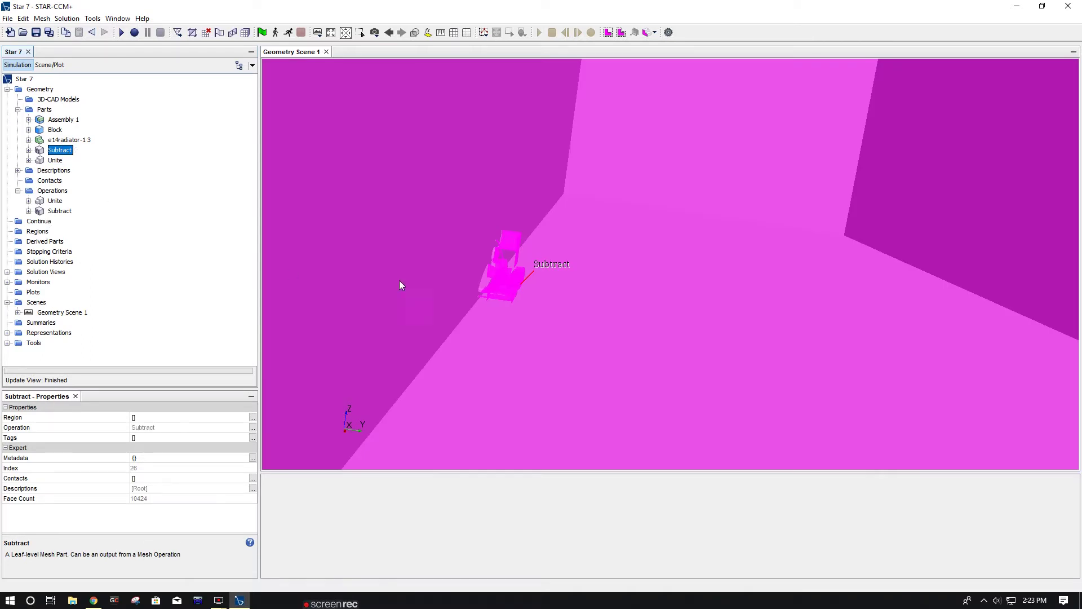
{"action": "left_click_drag", "start_coordinate": [399, 279], "coordinate": [474, 242]}
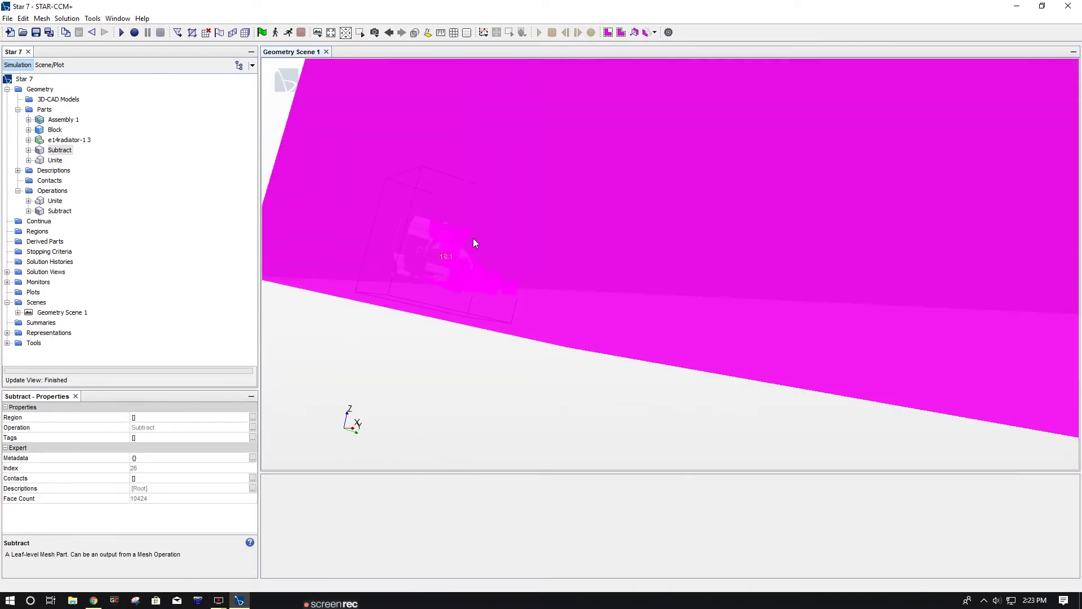
{"action": "left_click", "coordinate": [433, 346]}
{"action": "mouse_move", "coordinate": [433, 345]}
{"action": "left_mouse_down"}
{"action": "mouse_move", "coordinate": [465, 266]}
{"action": "mouse_move", "coordinate": [520, 269]}
{"action": "mouse_move", "coordinate": [400, 265]}
{"action": "mouse_move", "coordinate": [532, 289]}
{"action": "mouse_move", "coordinate": [415, 299]}
{"action": "mouse_move", "coordinate": [395, 290]}
{"action": "mouse_move", "coordinate": [446, 273]}
{"action": "left_mouse_up"}
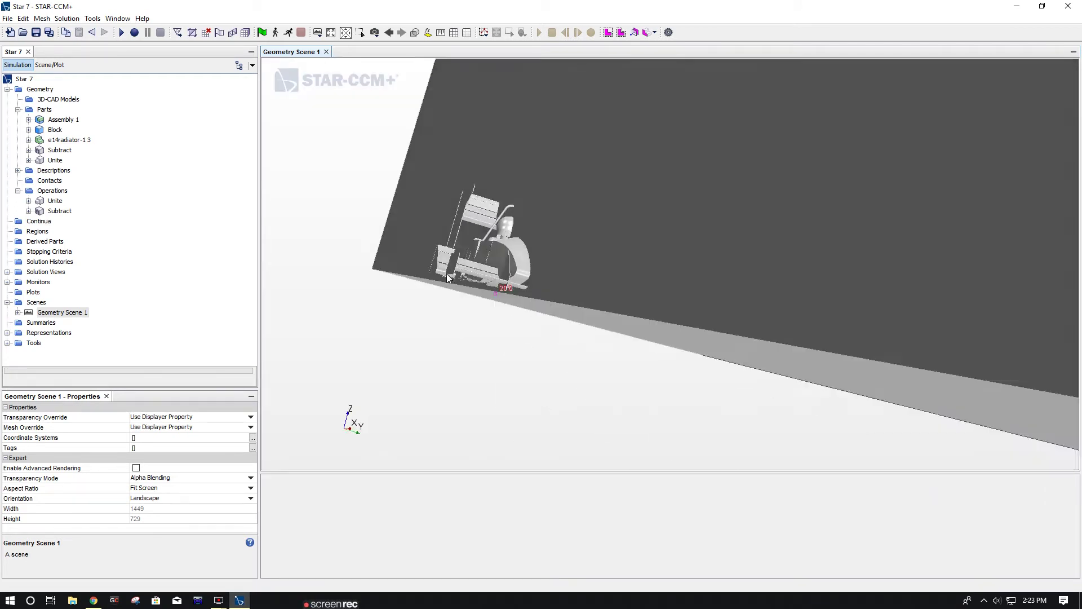
{"action": "scroll", "coordinate": [469, 274], "scroll_direction": "up", "scroll_amount": 5}
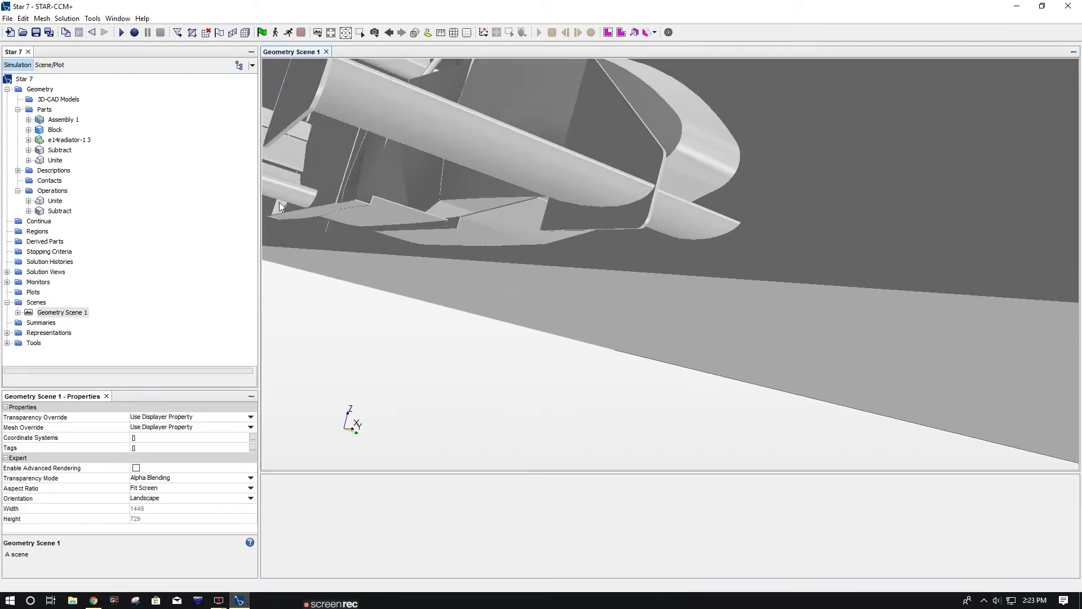
Select tires e1419tires-1 2 and e1419tires-1 4 and open Translate for them.
{"action": "left_click", "coordinate": [28, 119]}
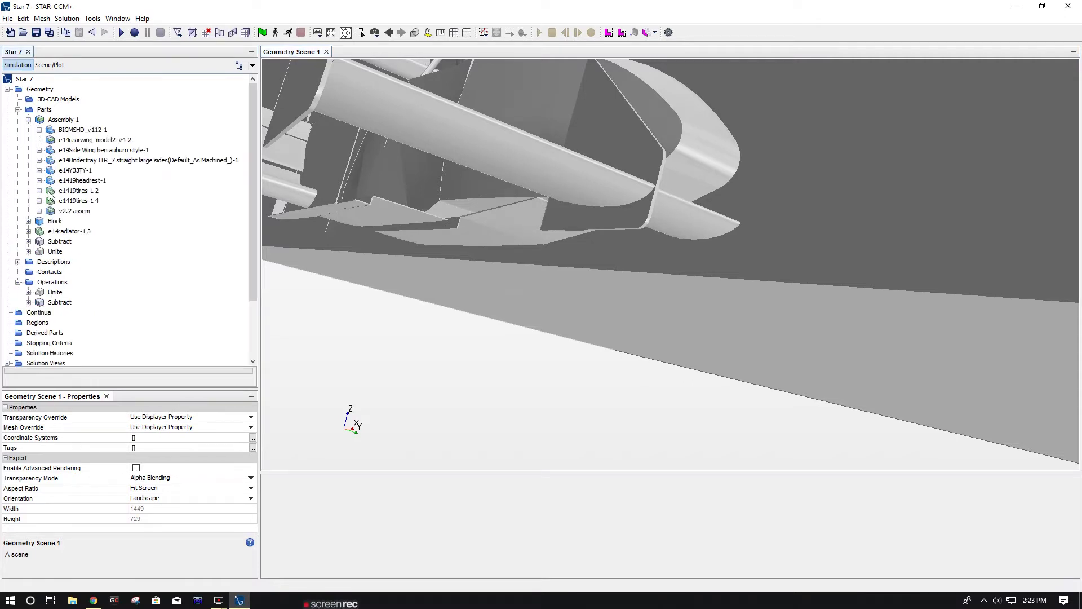
{"action": "left_click", "coordinate": [73, 191]}
{"action": "left_click", "coordinate": [79, 202], "text": "ctrl"}
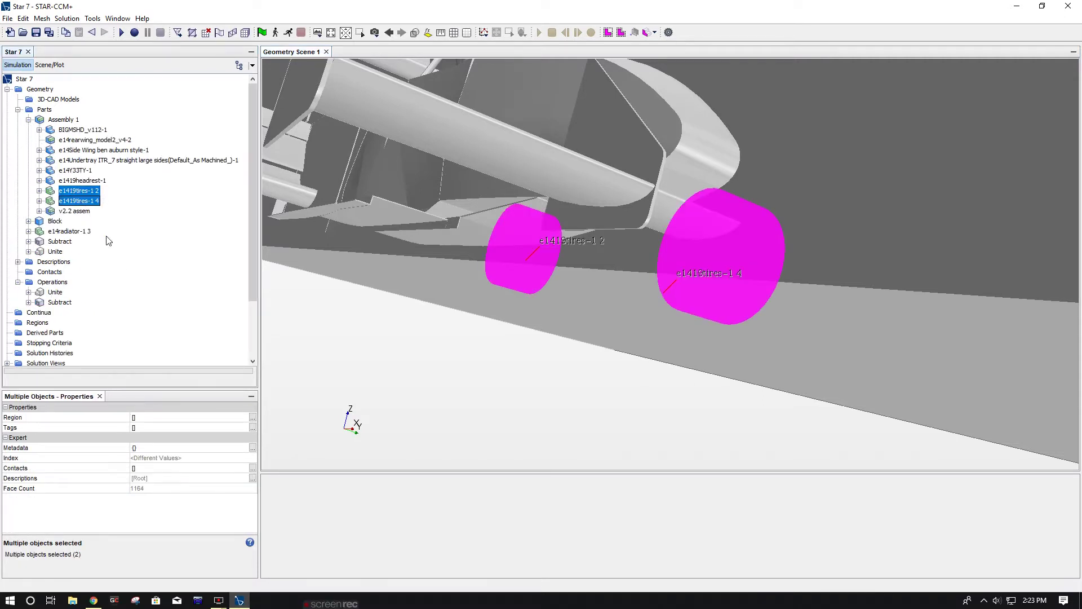
{"action": "right_click", "coordinate": [85, 198]}
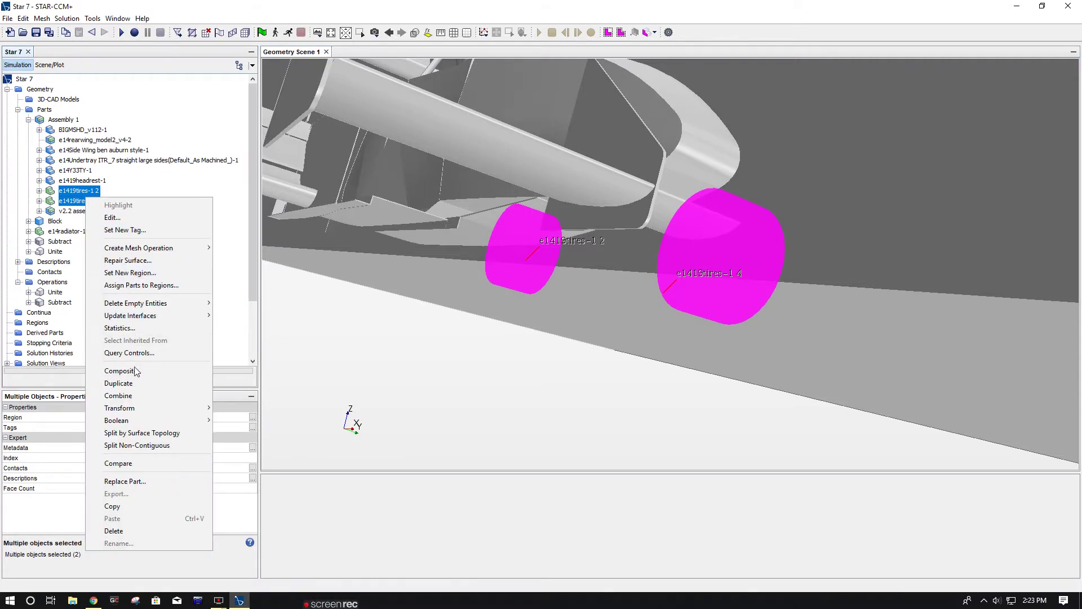
{"action": "mouse_move", "coordinate": [191, 408]}
{"action": "left_click", "coordinate": [258, 431]}
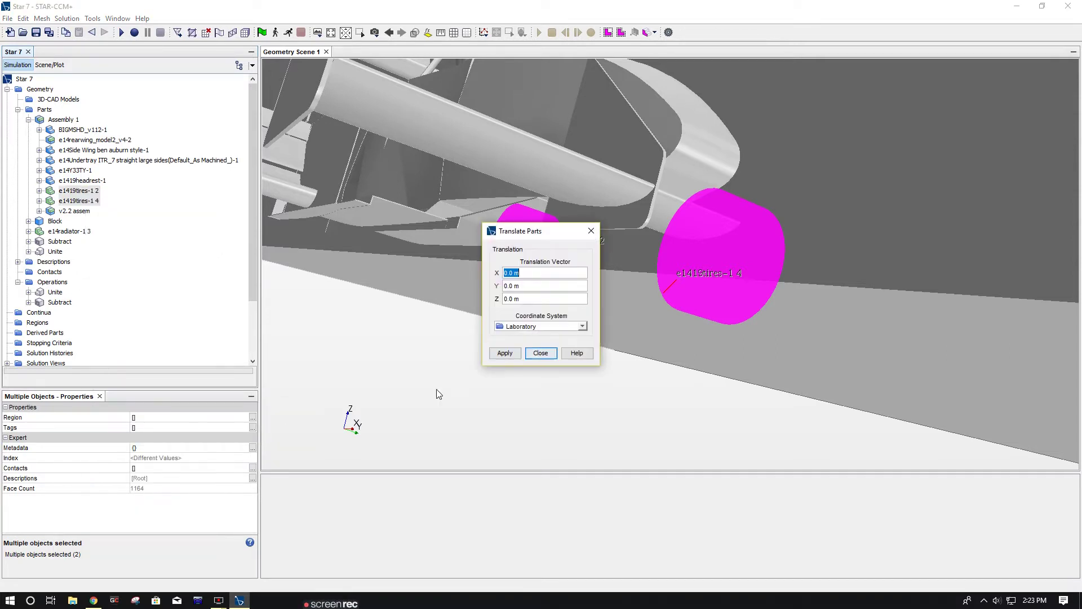
Enter a Z translation of -0.0127 m (0.5 inch) for the tires.
{"action": "triple_click", "coordinate": [517, 299]}
{"action": "key", "text": "BackSpace"}
{"action": "type", "text": "-.017"}
{"action": "left_click", "coordinate": [93, 599]}
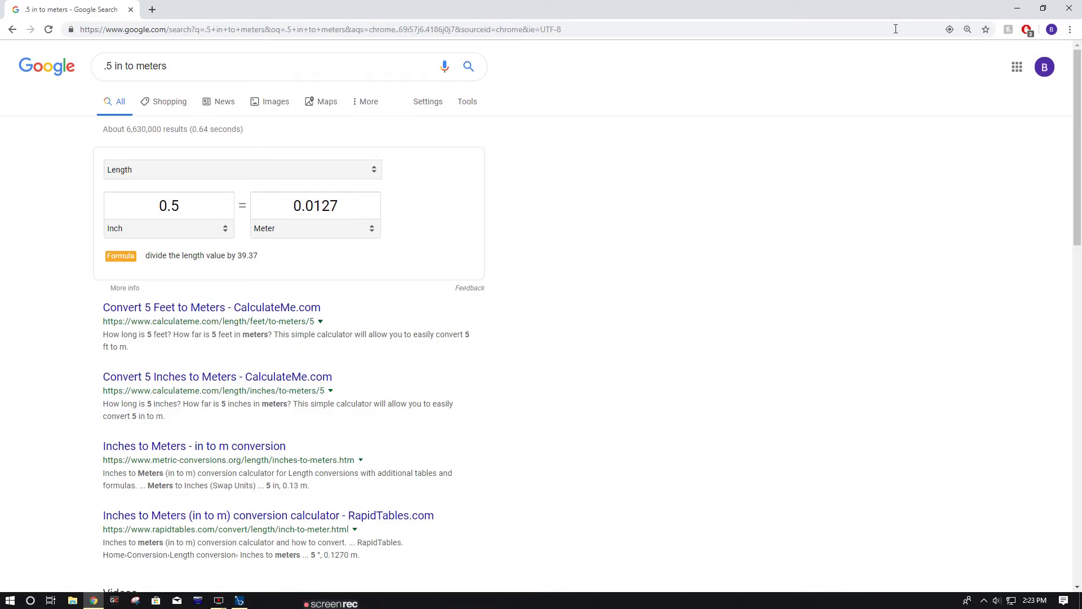
{"action": "left_click", "coordinate": [1009, 9]}
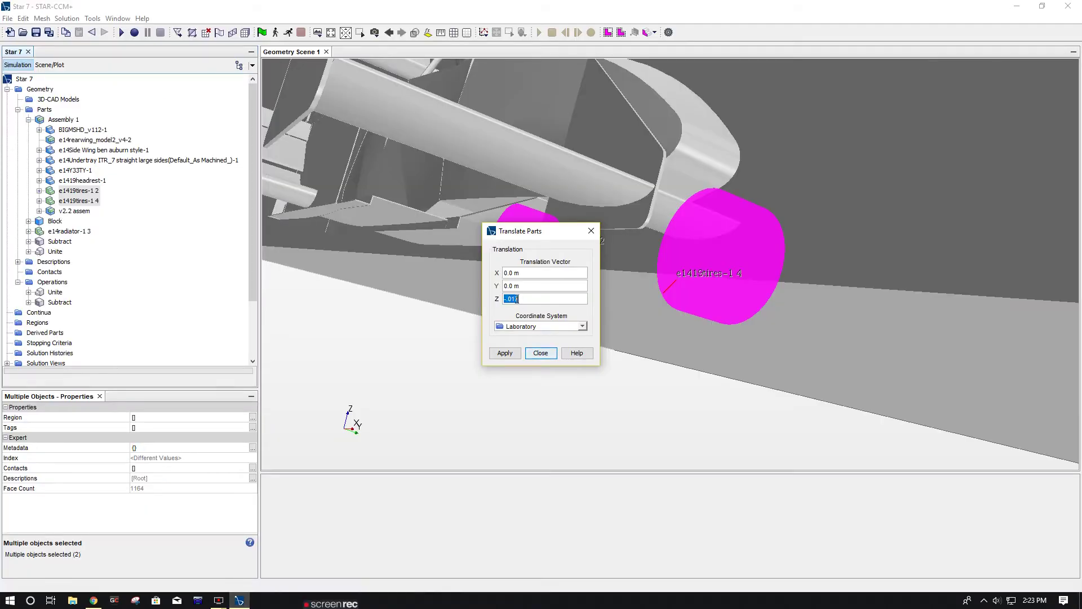
Apply the -0.0127 m Z shift to the tires and close the Translate dialog.
{"action": "left_click", "coordinate": [504, 353]}
{"action": "left_click", "coordinate": [541, 354]}
{"action": "left_click", "coordinate": [536, 379]}
{"action": "scroll", "coordinate": [541, 381], "scroll_direction": "down", "scroll_amount": 5}
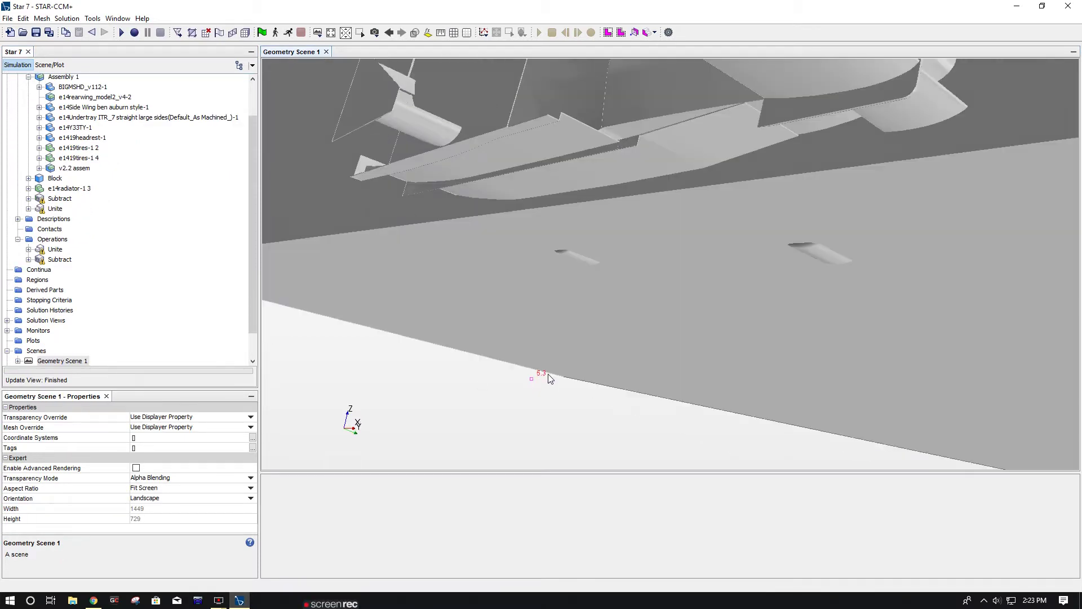
{"action": "scroll", "coordinate": [627, 356], "scroll_direction": "down", "scroll_amount": 5}
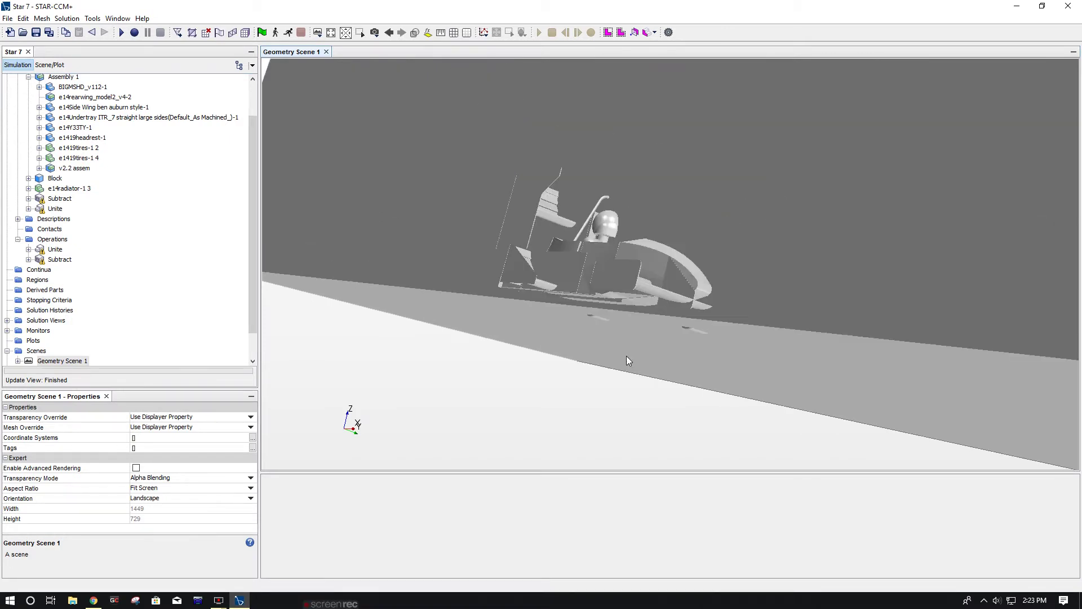
{"action": "mouse_move", "coordinate": [626, 356]}
{"action": "left_mouse_down"}
{"action": "mouse_move", "coordinate": [560, 369]}
{"action": "mouse_move", "coordinate": [578, 373]}
{"action": "mouse_move", "coordinate": [534, 347]}
{"action": "mouse_move", "coordinate": [580, 308]}
{"action": "mouse_move", "coordinate": [570, 238]}
{"action": "mouse_move", "coordinate": [552, 311]}
{"action": "mouse_move", "coordinate": [452, 288]}
{"action": "left_mouse_up"}
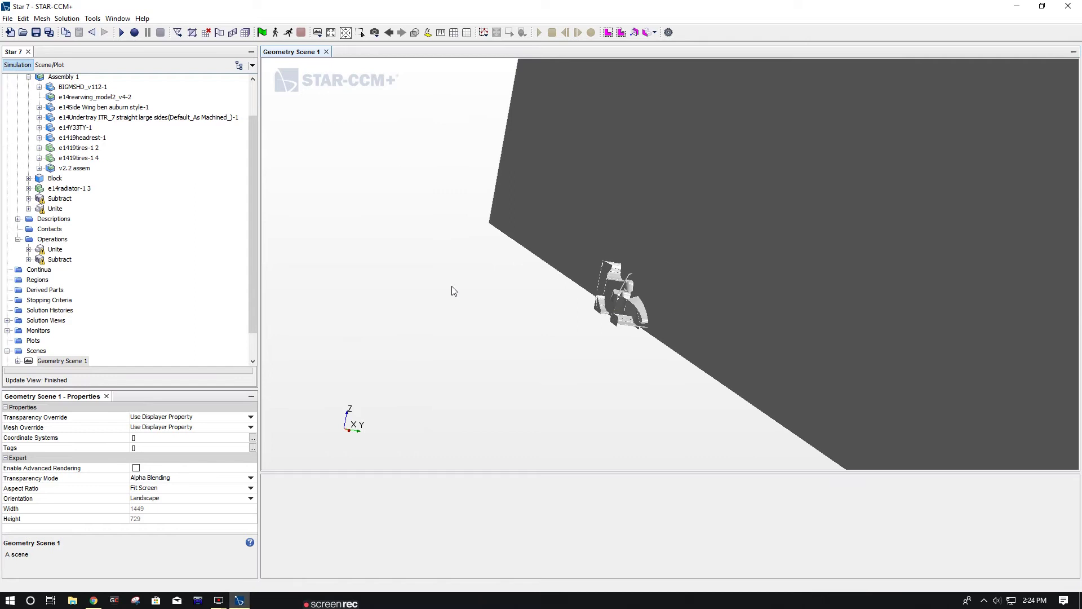
{"action": "scroll", "coordinate": [61, 201], "scroll_direction": "up", "scroll_amount": 2}
{"action": "scroll", "coordinate": [61, 202], "scroll_direction": "down", "scroll_amount": 1}
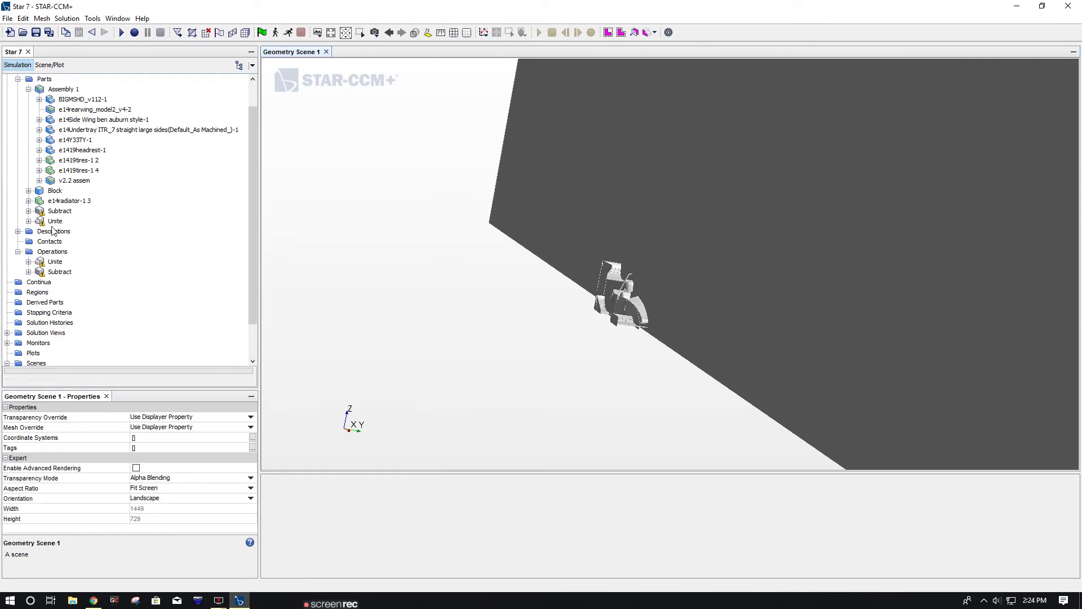
Re-run all geometry operations with Execute All.
{"action": "right_click", "coordinate": [52, 232]}
{"action": "left_click", "coordinate": [38, 252]}
{"action": "right_click", "coordinate": [49, 254]}
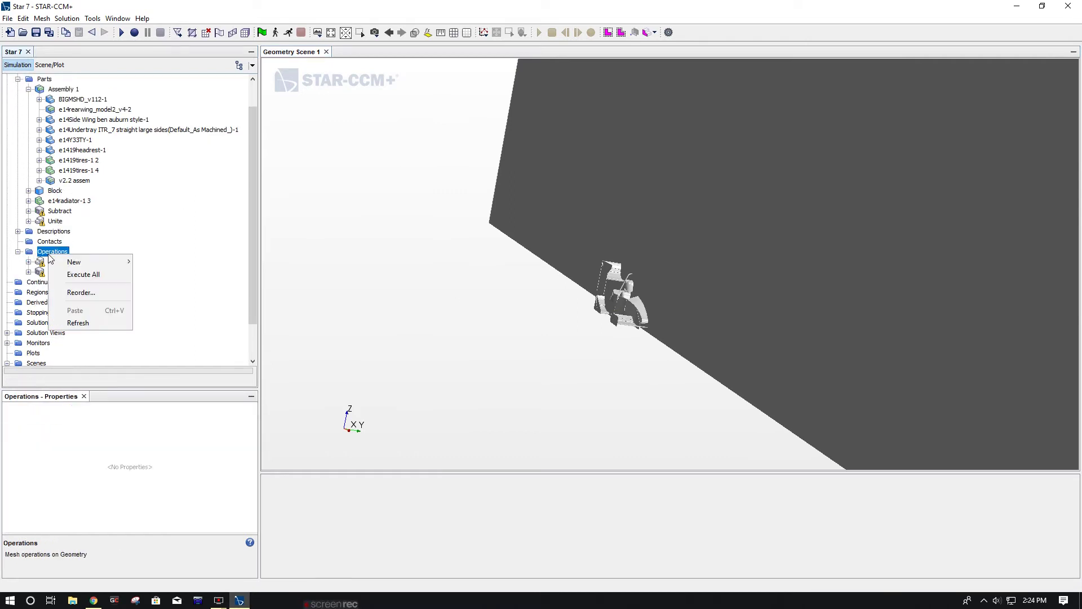
{"action": "left_click", "coordinate": [89, 275]}
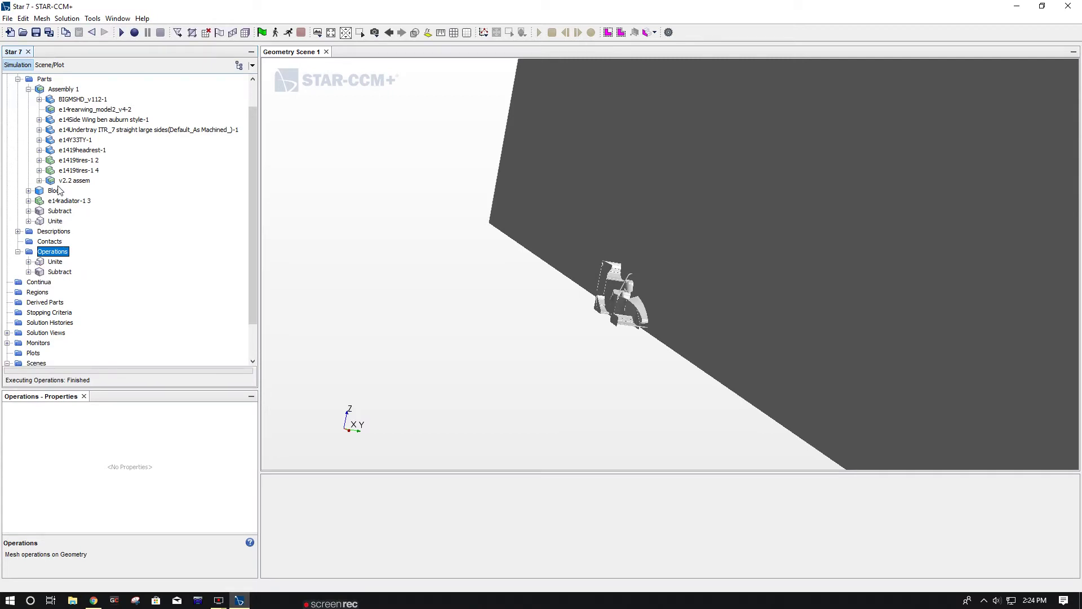
{"action": "right_click", "coordinate": [62, 213]}
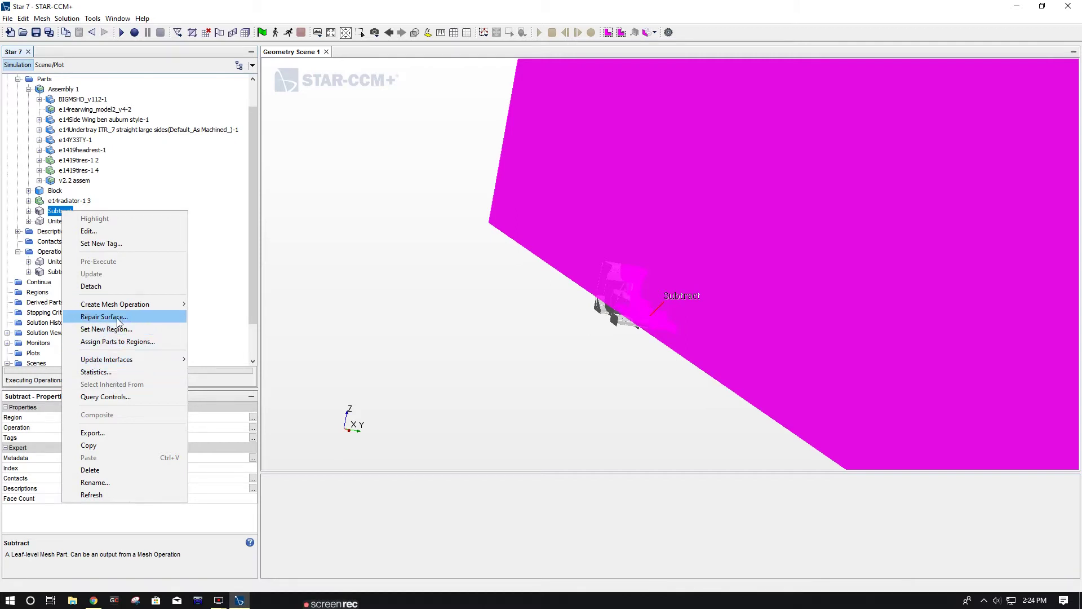
Assign Subtract and e14radiator-1 3 to regions, one region per part, one boundary per part surface.
{"action": "left_click", "coordinate": [119, 341]}
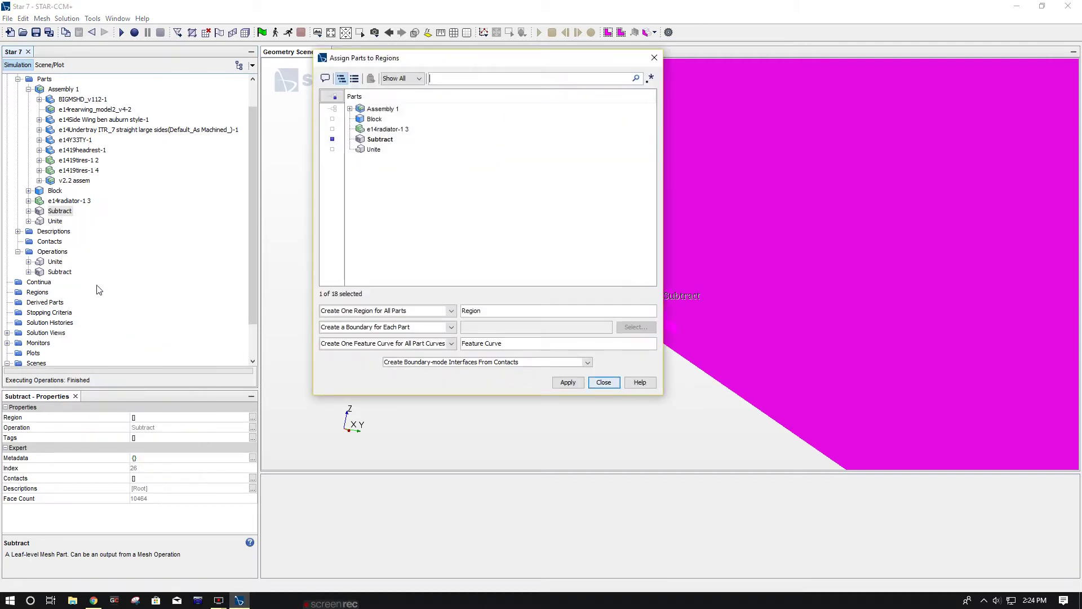
{"action": "left_click", "coordinate": [380, 139], "text": "ctrl"}
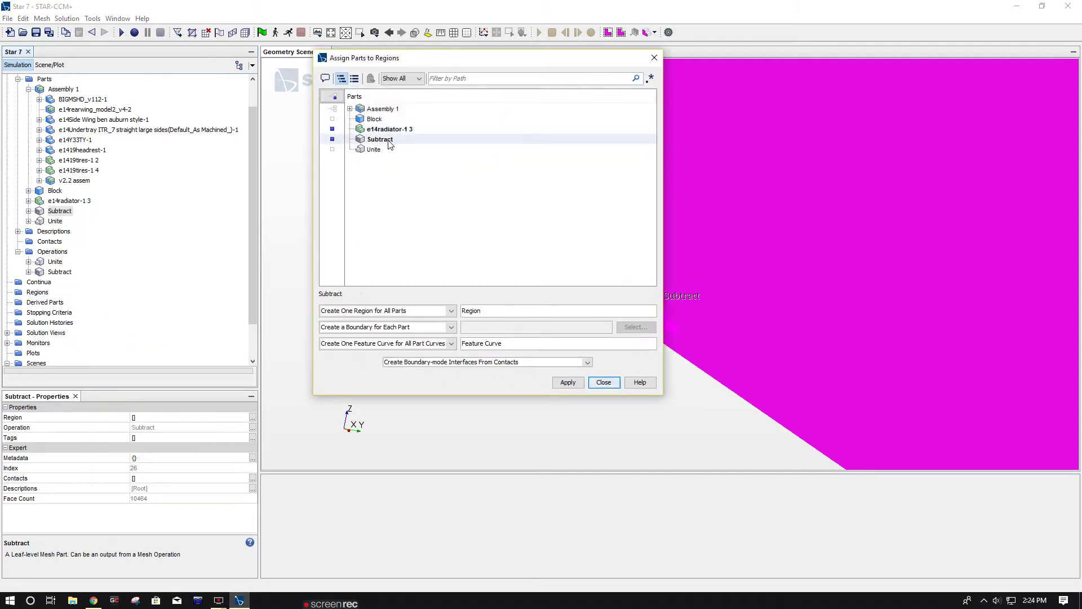
{"action": "left_click", "coordinate": [423, 311]}
{"action": "left_click", "coordinate": [416, 330]}
{"action": "left_click", "coordinate": [416, 329]}
{"action": "left_click", "coordinate": [394, 344]}
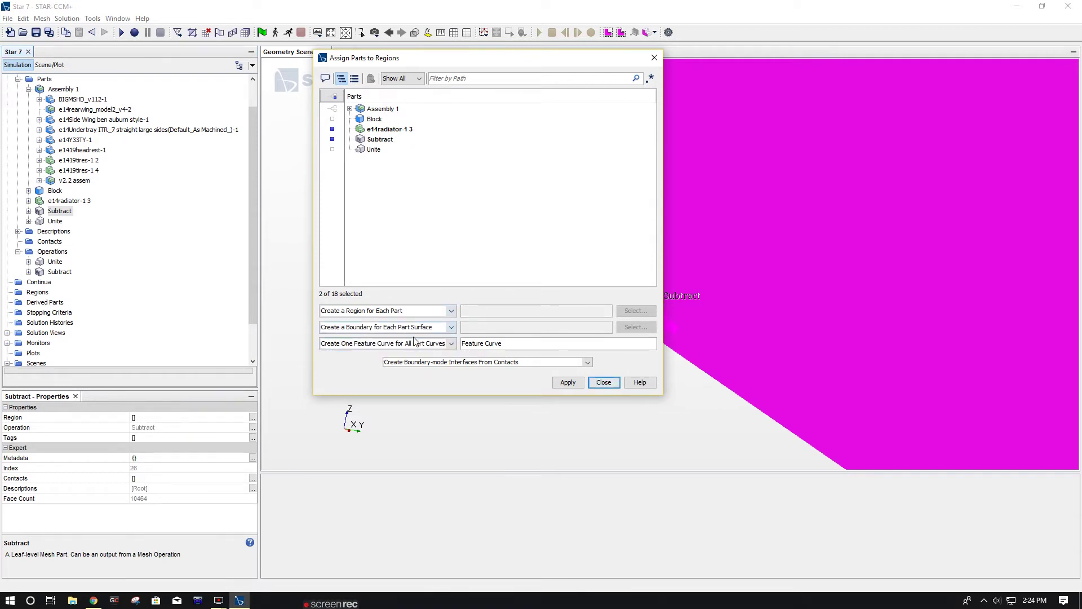
{"action": "left_click", "coordinate": [569, 384]}
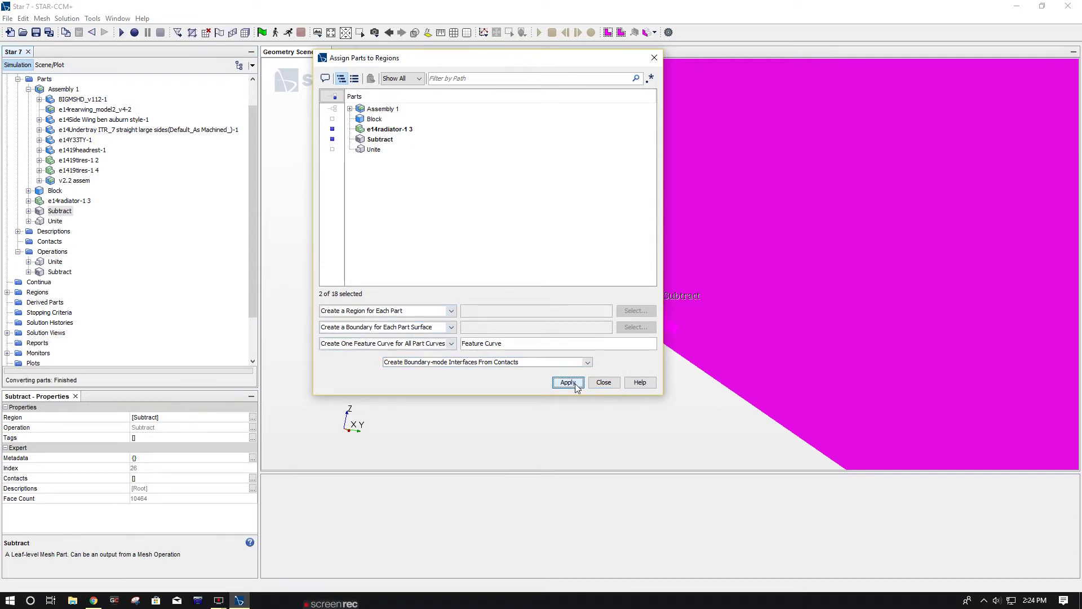
{"action": "left_click", "coordinate": [604, 383]}
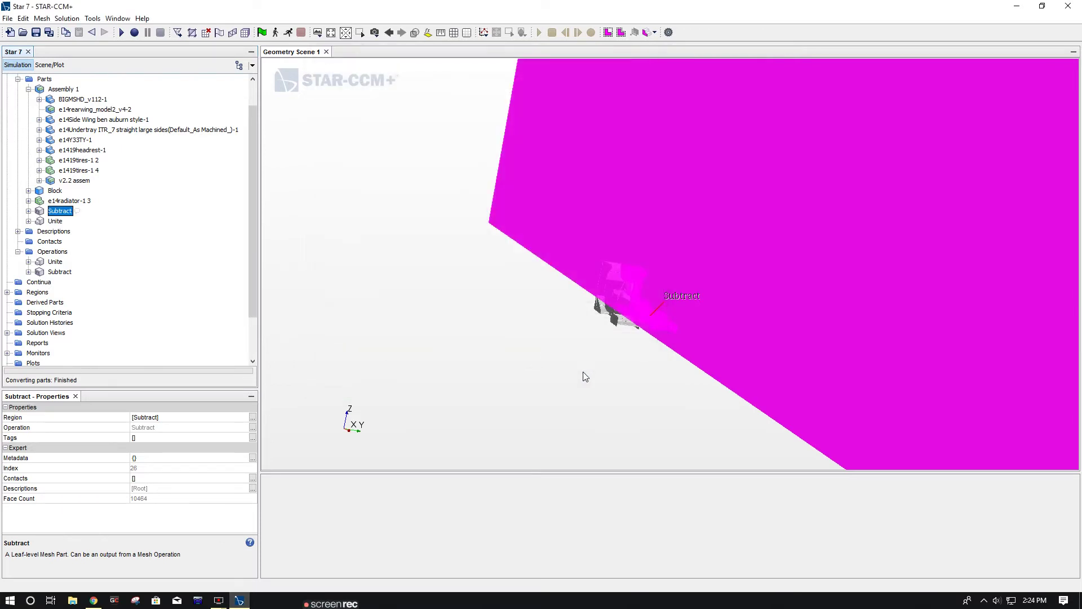
{"action": "left_click", "coordinate": [567, 352]}
{"action": "left_click_drag", "start_coordinate": [568, 353], "coordinate": [804, 268]}
{"action": "scroll", "coordinate": [712, 277], "scroll_direction": "up", "scroll_amount": 5}
Set the Subtract region's Block inlet boundary type to Velocity Inlet.
{"action": "scroll", "coordinate": [794, 267], "scroll_direction": "down", "scroll_amount": 5}
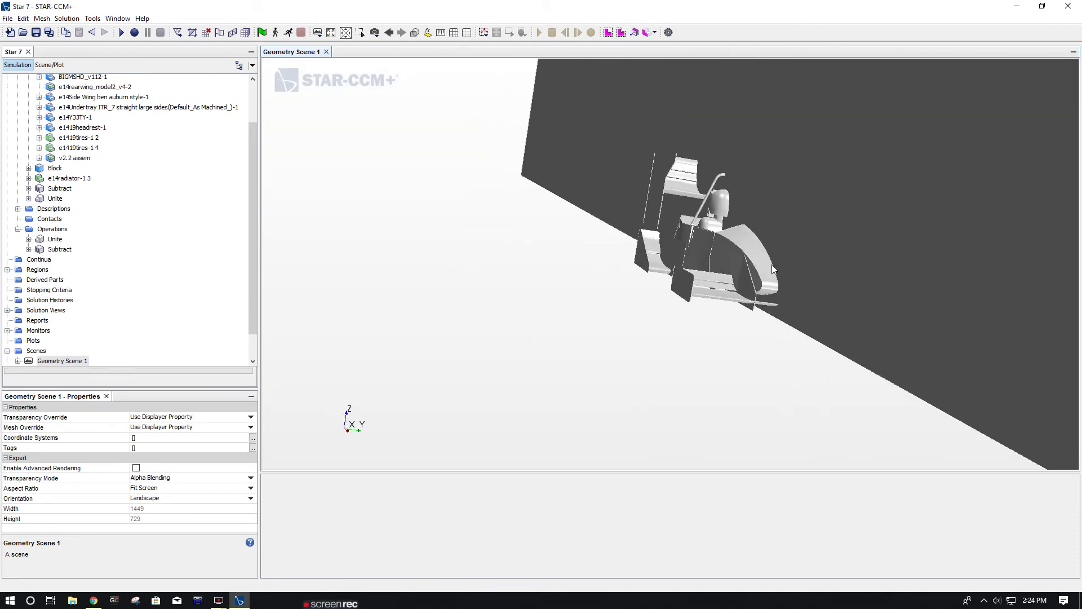
{"action": "scroll", "coordinate": [82, 249], "scroll_direction": "down", "scroll_amount": 1}
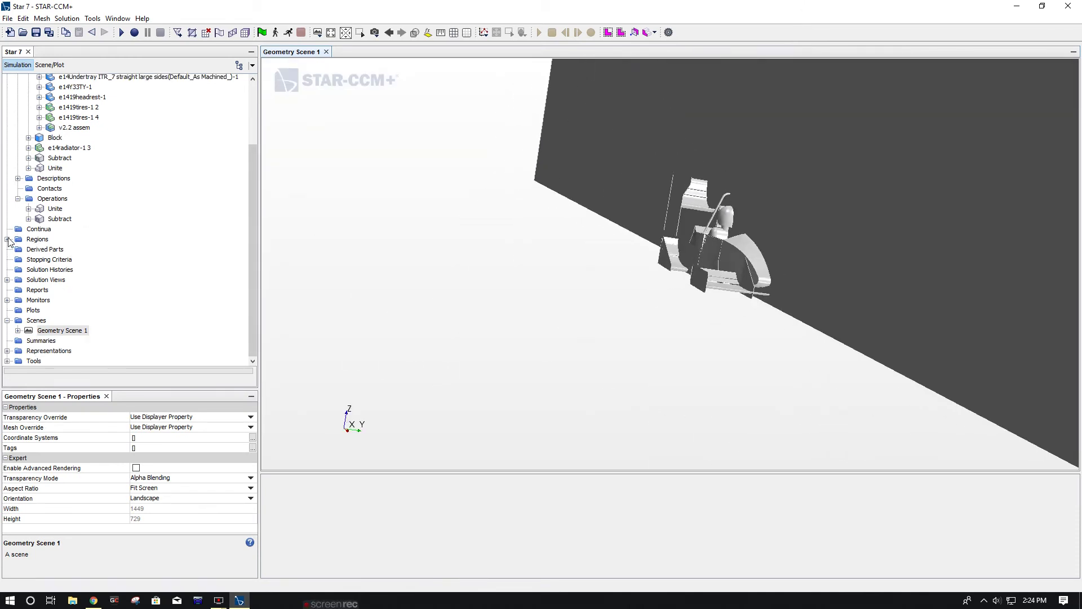
{"action": "left_click", "coordinate": [7, 239]}
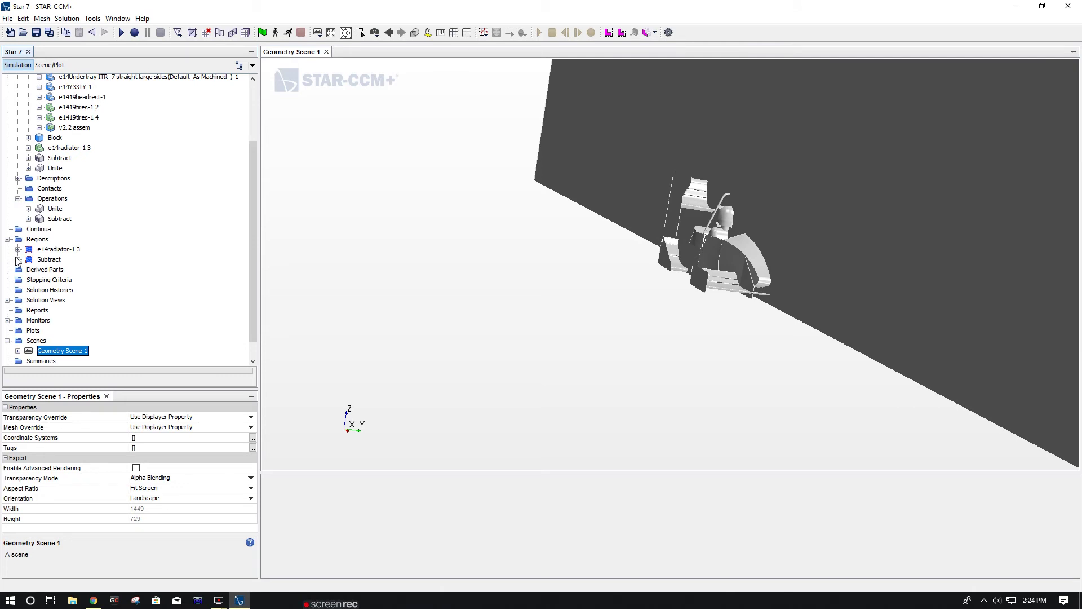
{"action": "left_click", "coordinate": [17, 259]}
{"action": "left_click", "coordinate": [28, 270]}
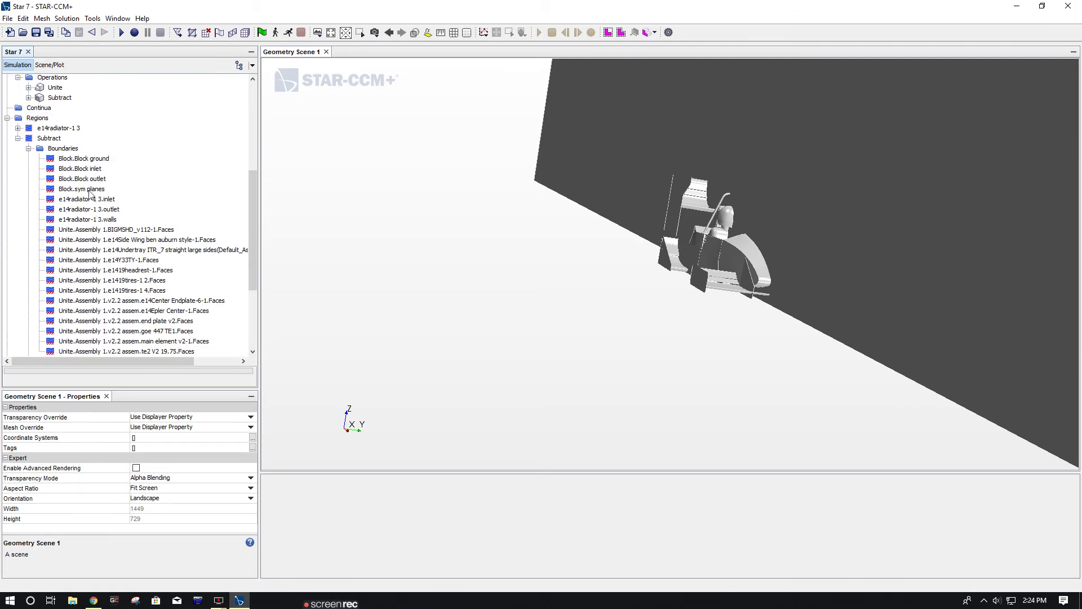
{"action": "left_click", "coordinate": [91, 169]}
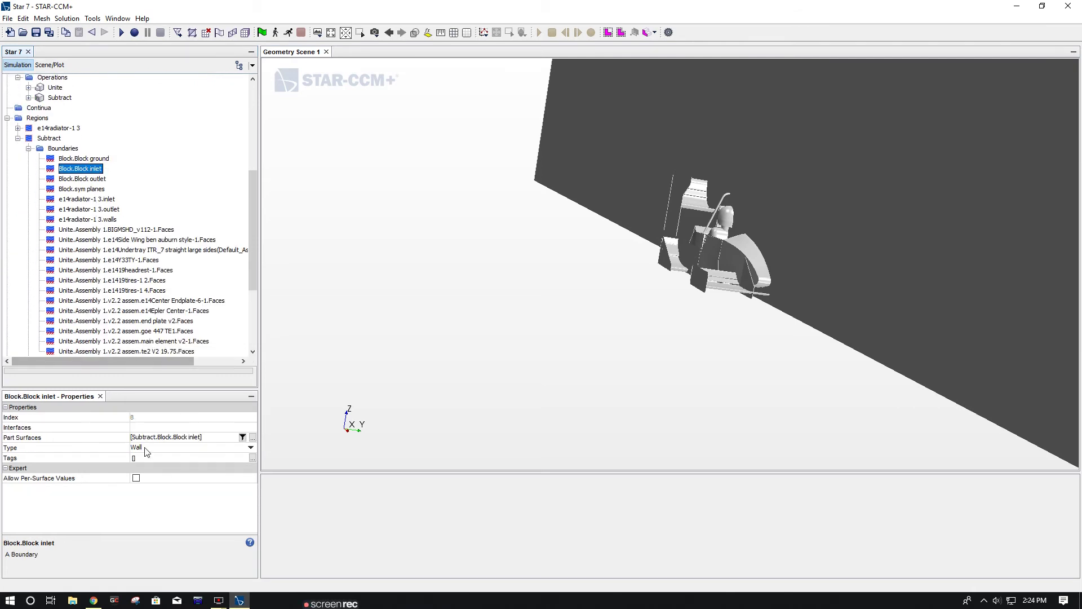
{"action": "left_click", "coordinate": [169, 447]}
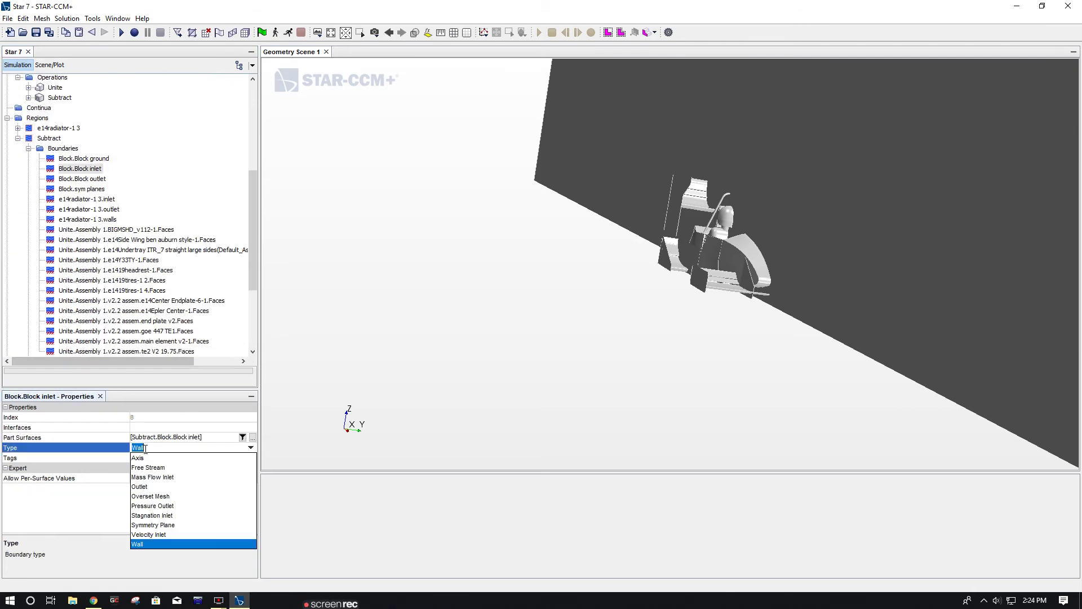
{"action": "left_click", "coordinate": [158, 534]}
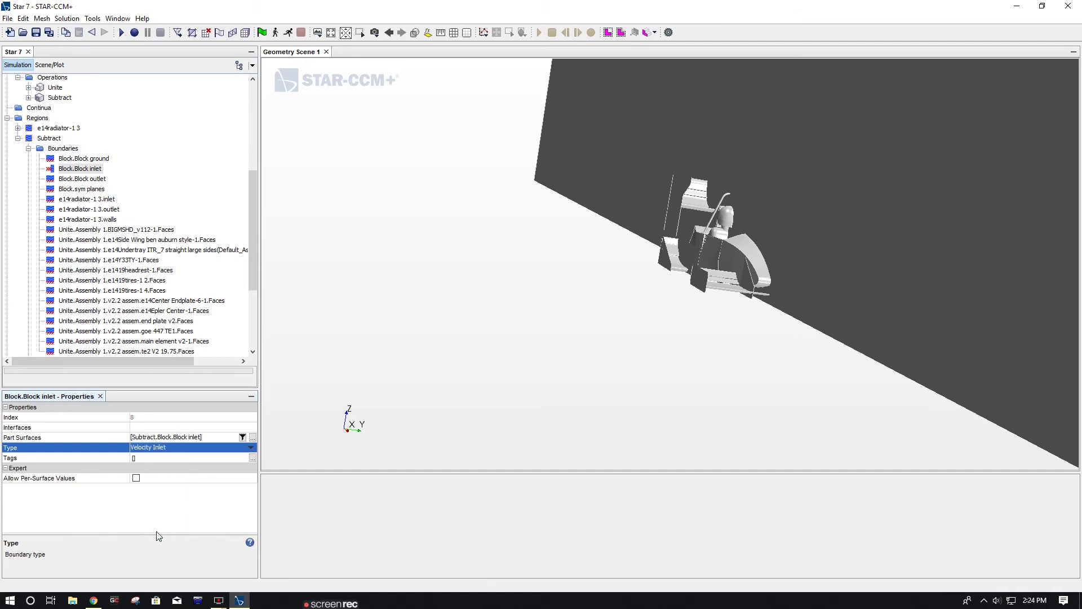
Set Block outlet to Pressure Outlet and sym planes to Symmetry Plane.
{"action": "left_click", "coordinate": [84, 179]}
{"action": "left_click", "coordinate": [153, 449]}
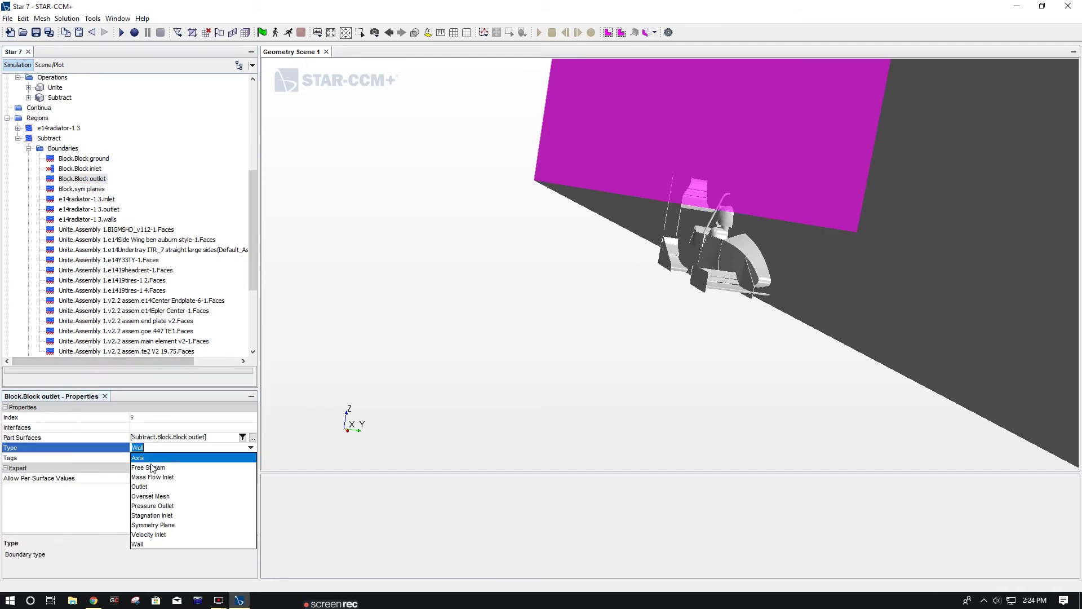
{"action": "left_click", "coordinate": [159, 505]}
{"action": "left_click", "coordinate": [81, 189]}
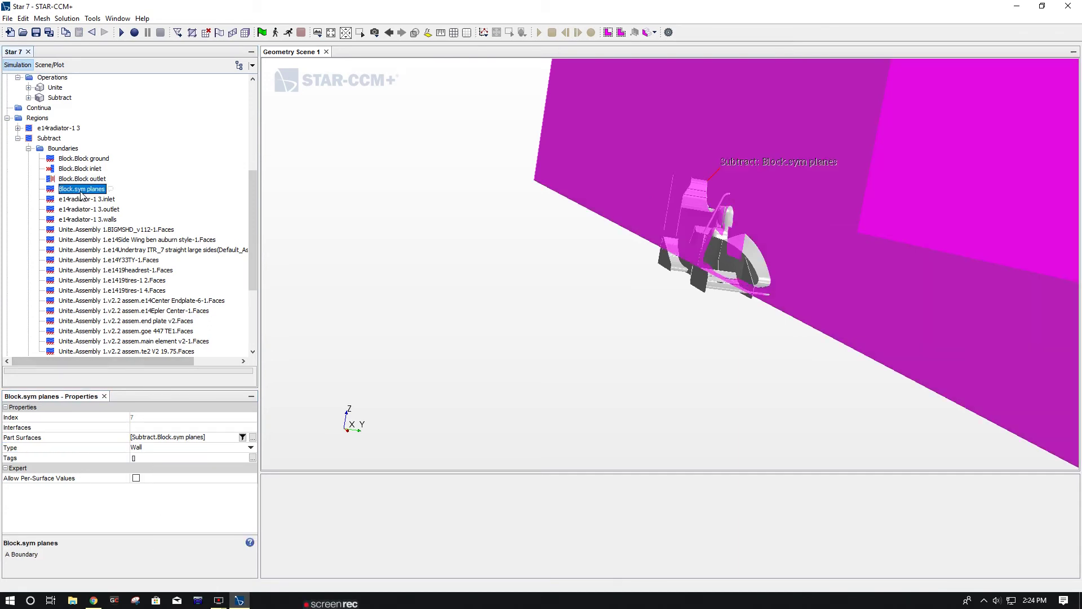
{"action": "left_click", "coordinate": [169, 447]}
{"action": "left_click", "coordinate": [152, 525]}
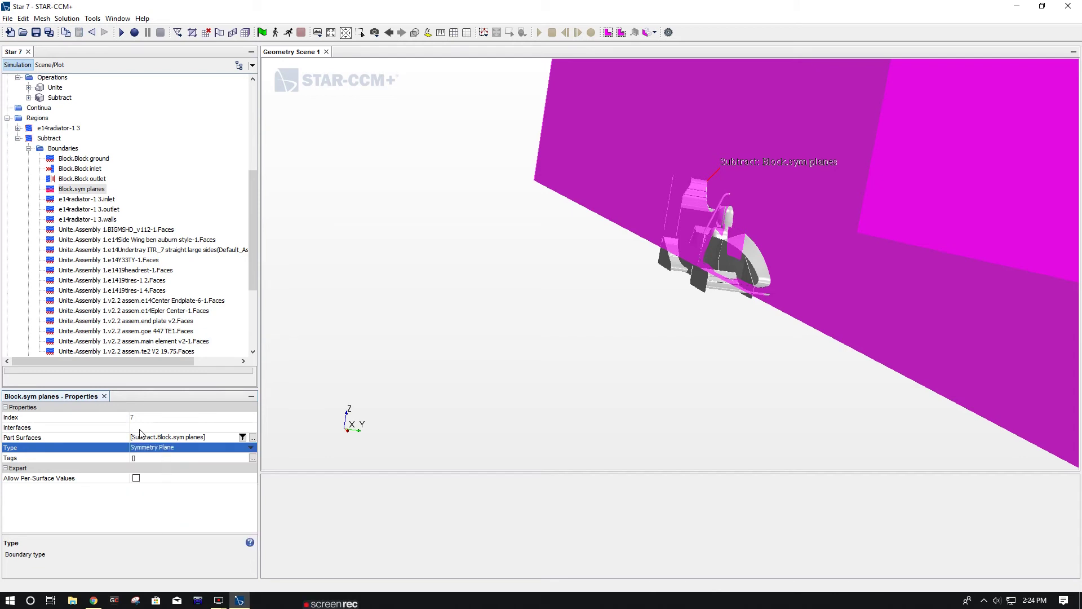
{"action": "scroll", "coordinate": [103, 233], "scroll_direction": "up", "scroll_amount": 5}
{"action": "scroll", "coordinate": [105, 233], "scroll_direction": "up", "scroll_amount": 1}
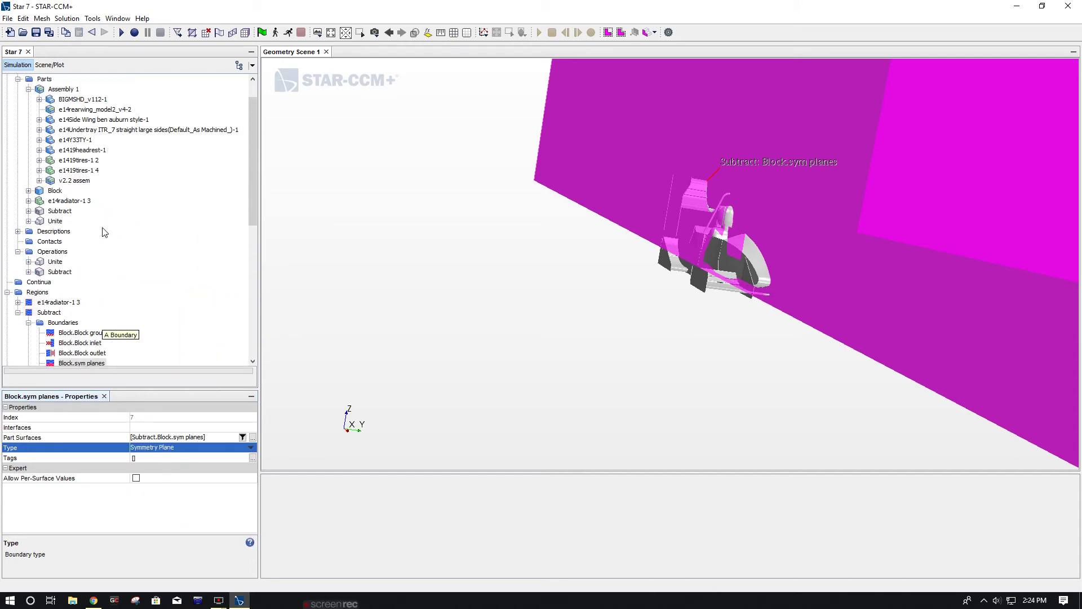
{"action": "right_click", "coordinate": [51, 252]}
Create an Automated Mesh on Subtract and e14radiator-1 3 using Surface Remesher and Trimmed Cell Mesher.
{"action": "mouse_move", "coordinate": [72, 260]}
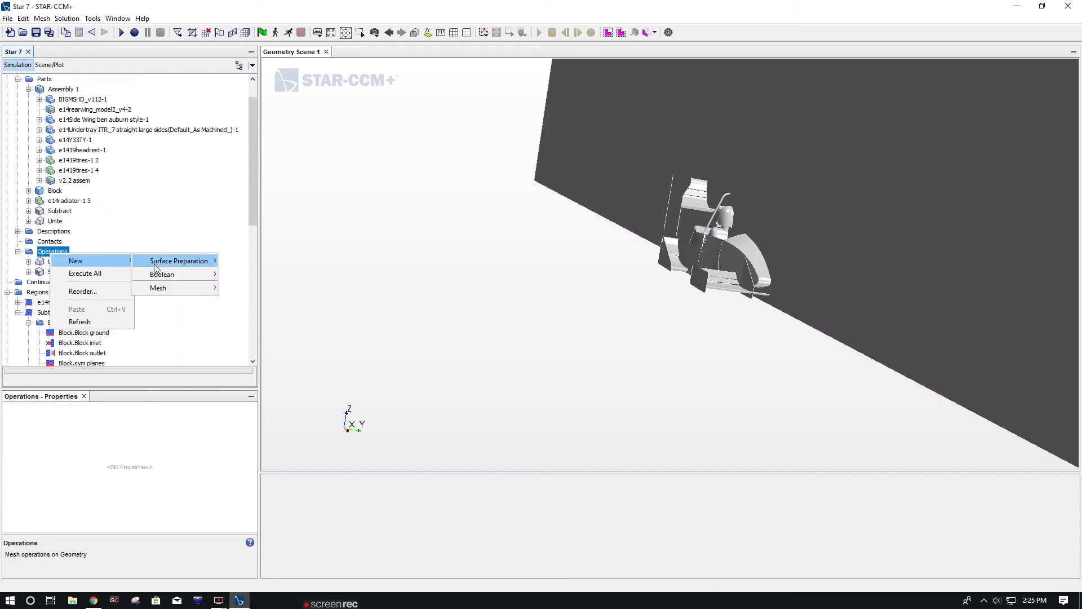
{"action": "mouse_move", "coordinate": [165, 287]}
{"action": "left_click", "coordinate": [225, 288]}
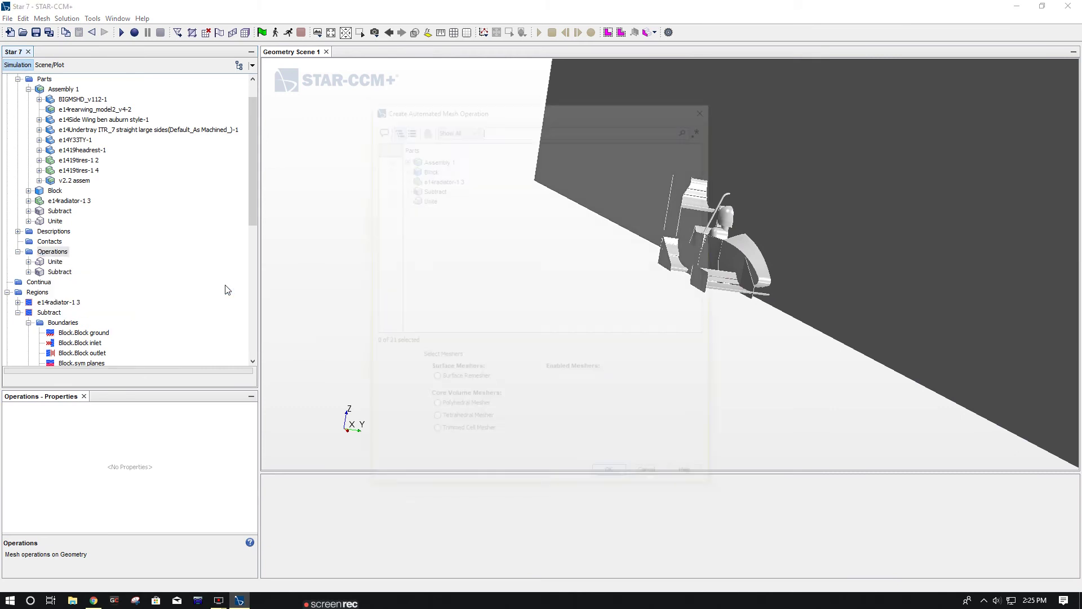
{"action": "left_click", "coordinate": [420, 188]}
{"action": "left_click", "coordinate": [439, 178], "text": "ctrl"}
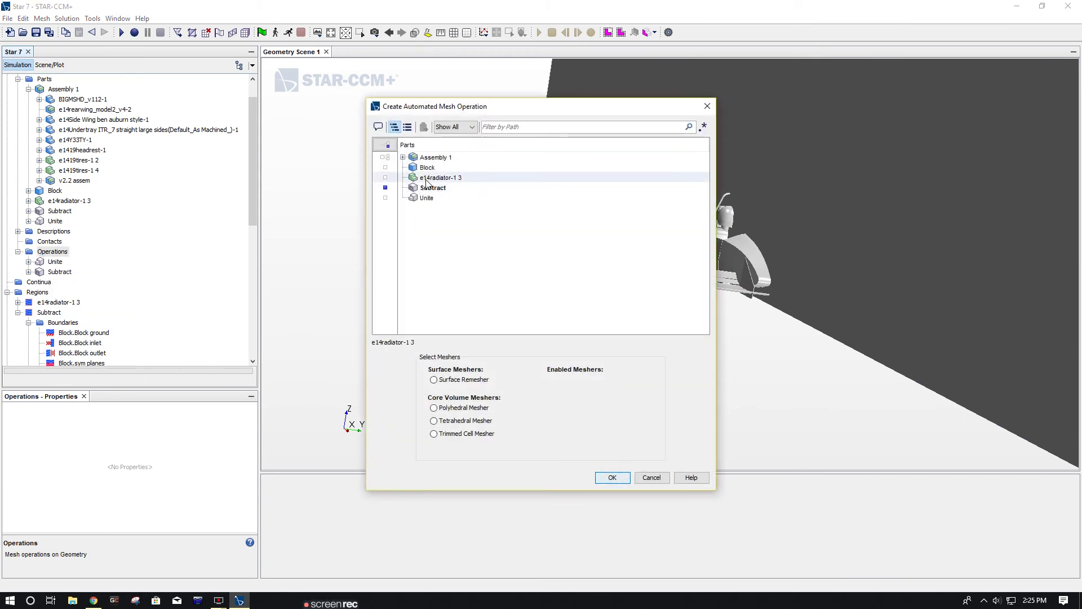
{"action": "left_click", "coordinate": [446, 381]}
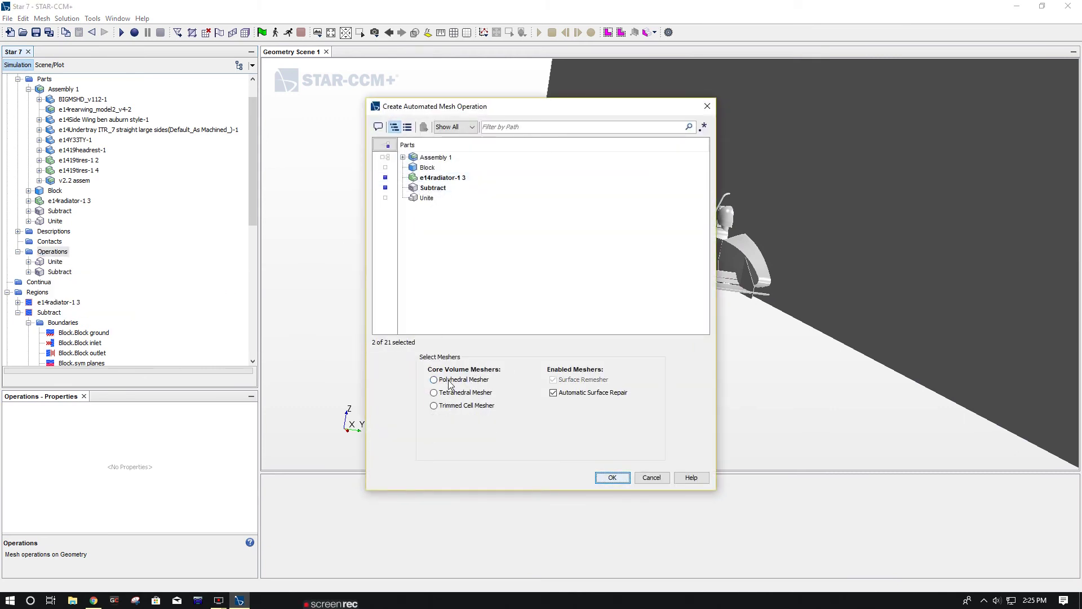
{"action": "left_click", "coordinate": [457, 406]}
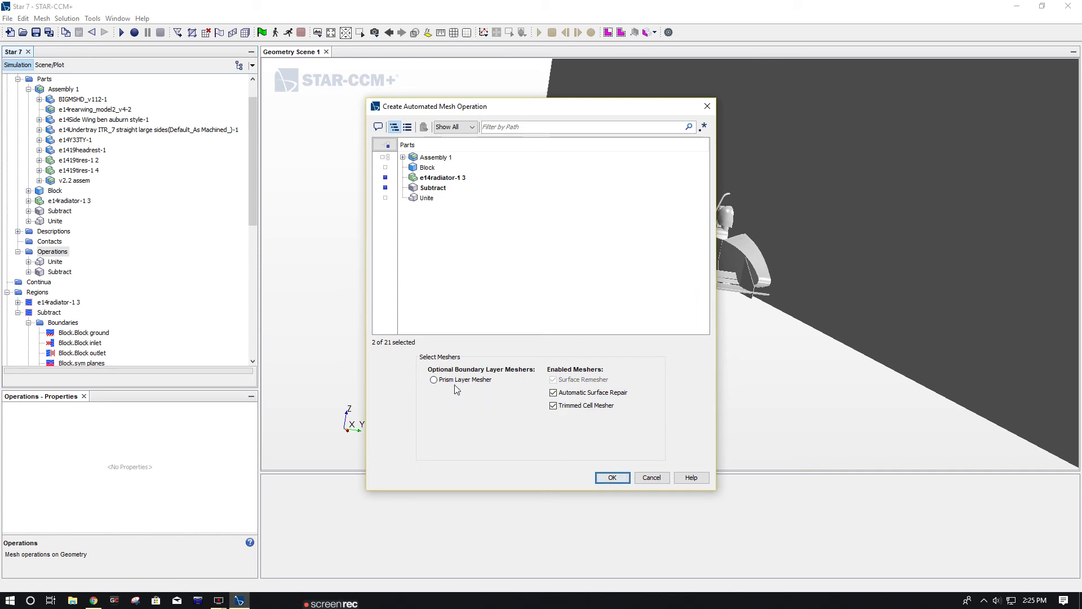
{"action": "left_click", "coordinate": [609, 478]}
Turn on Per-Part Meshing for the Automated Mesh and view its default controls.
{"action": "left_click", "coordinate": [29, 281]}
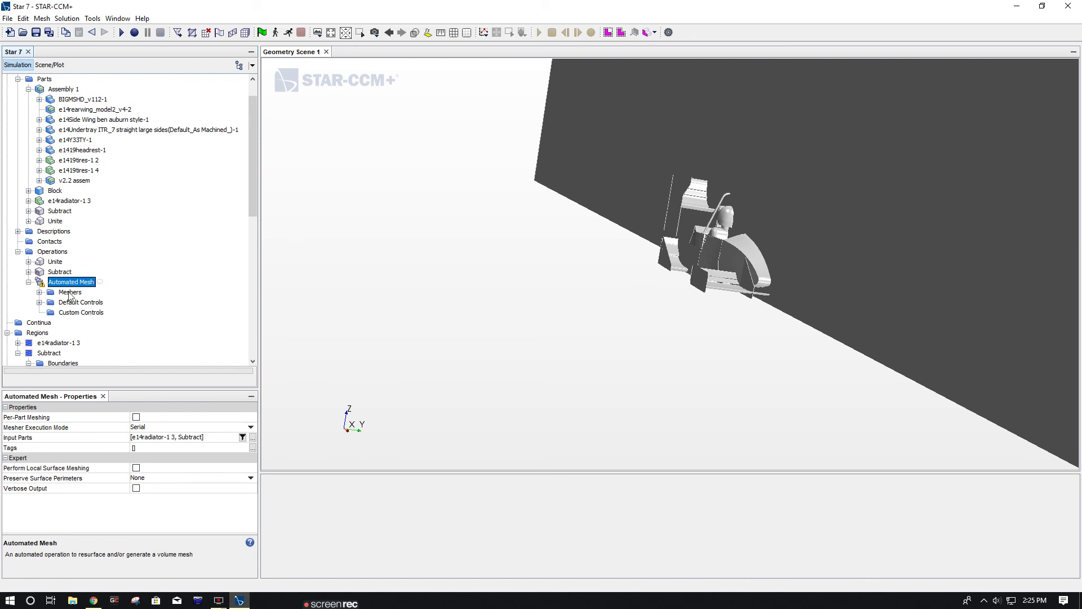
{"action": "left_click", "coordinate": [136, 416]}
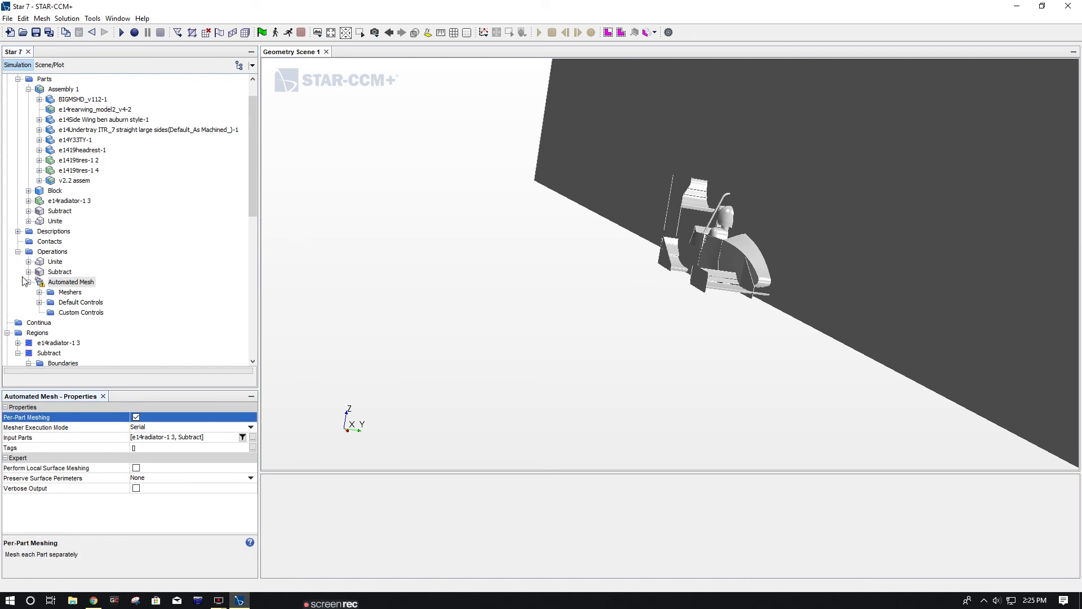
{"action": "left_click", "coordinate": [39, 302]}
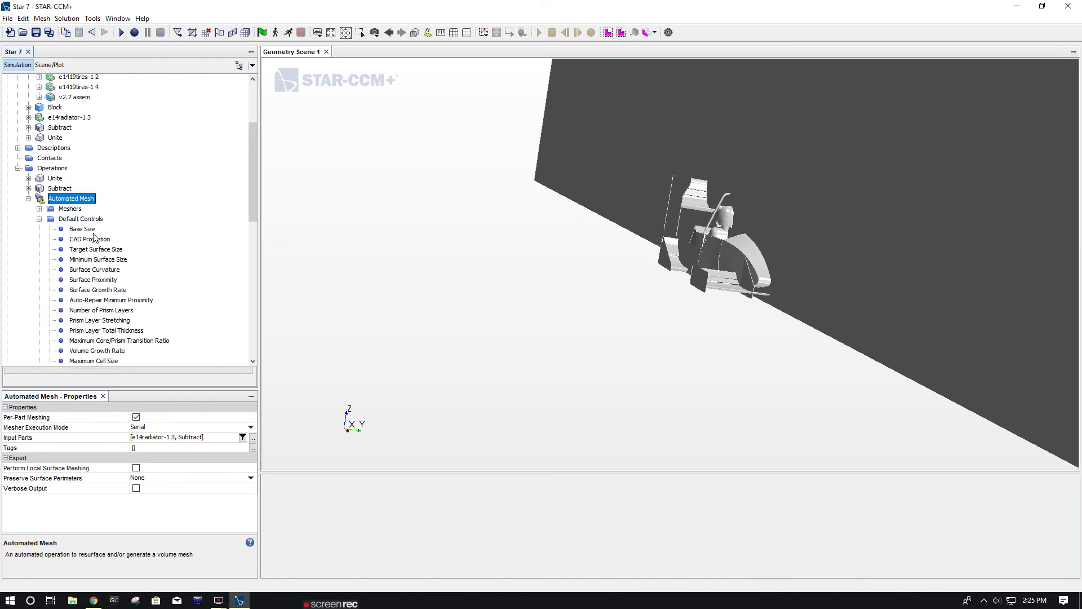
{"action": "scroll", "coordinate": [96, 242], "scroll_direction": "down", "scroll_amount": 4}
{"action": "scroll", "coordinate": [93, 237], "scroll_direction": "up", "scroll_amount": 2}
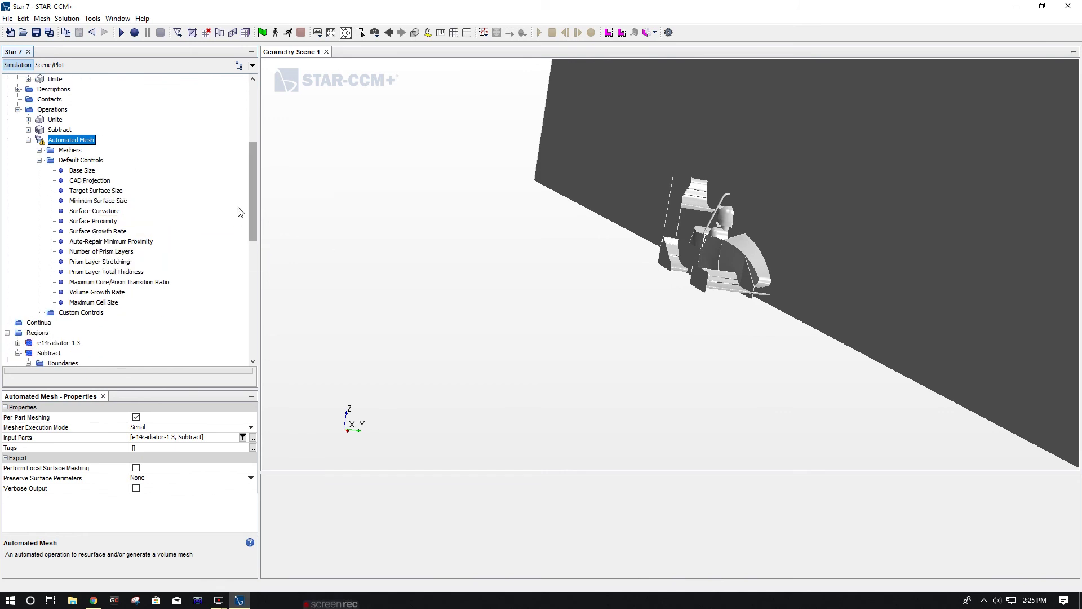